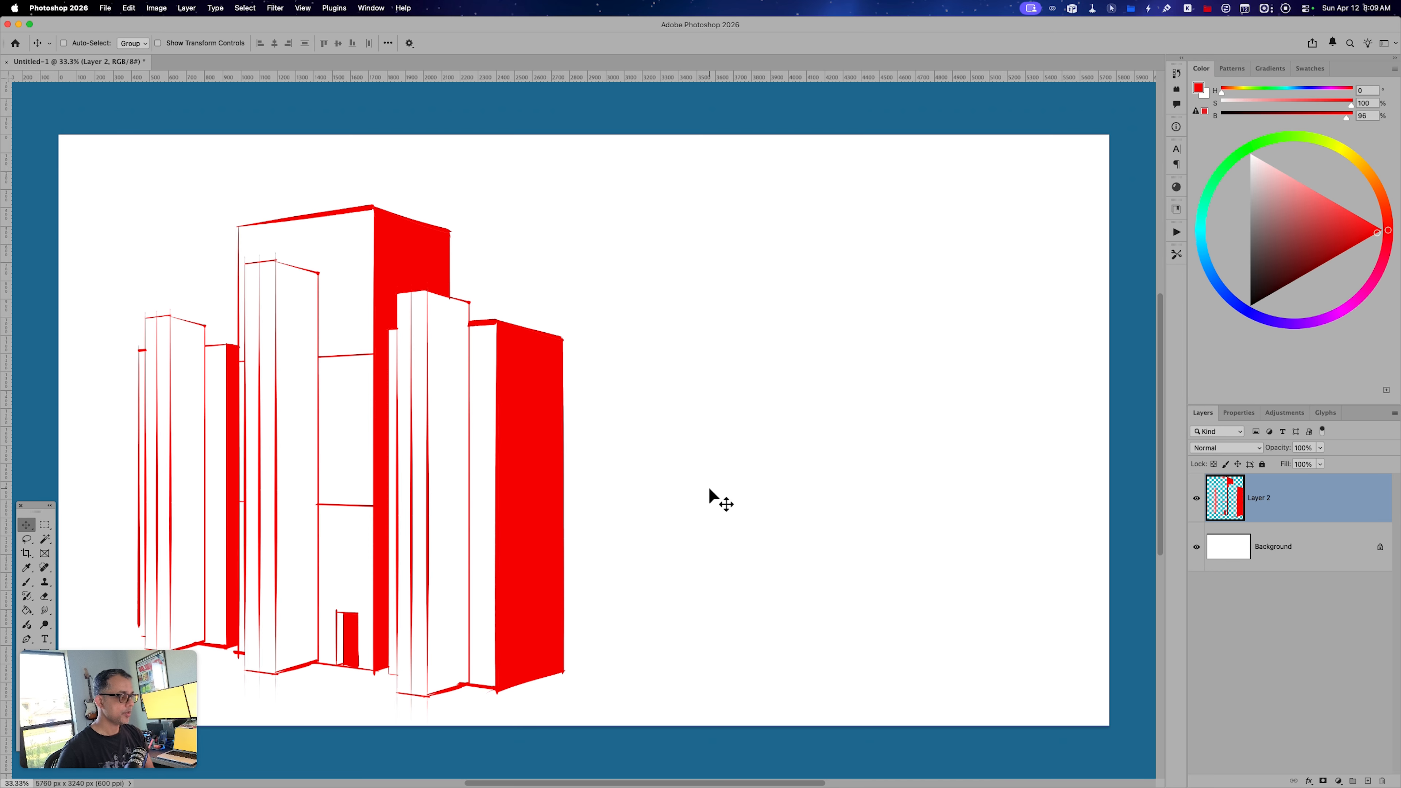
Hide Layer 2 and, on a new layer, brush a tall narrow red rectangle near the canvas centre.
{"action": "left_click", "coordinate": [1197, 498]}
{"action": "key", "text": "ctrl+shift+alt+n"}
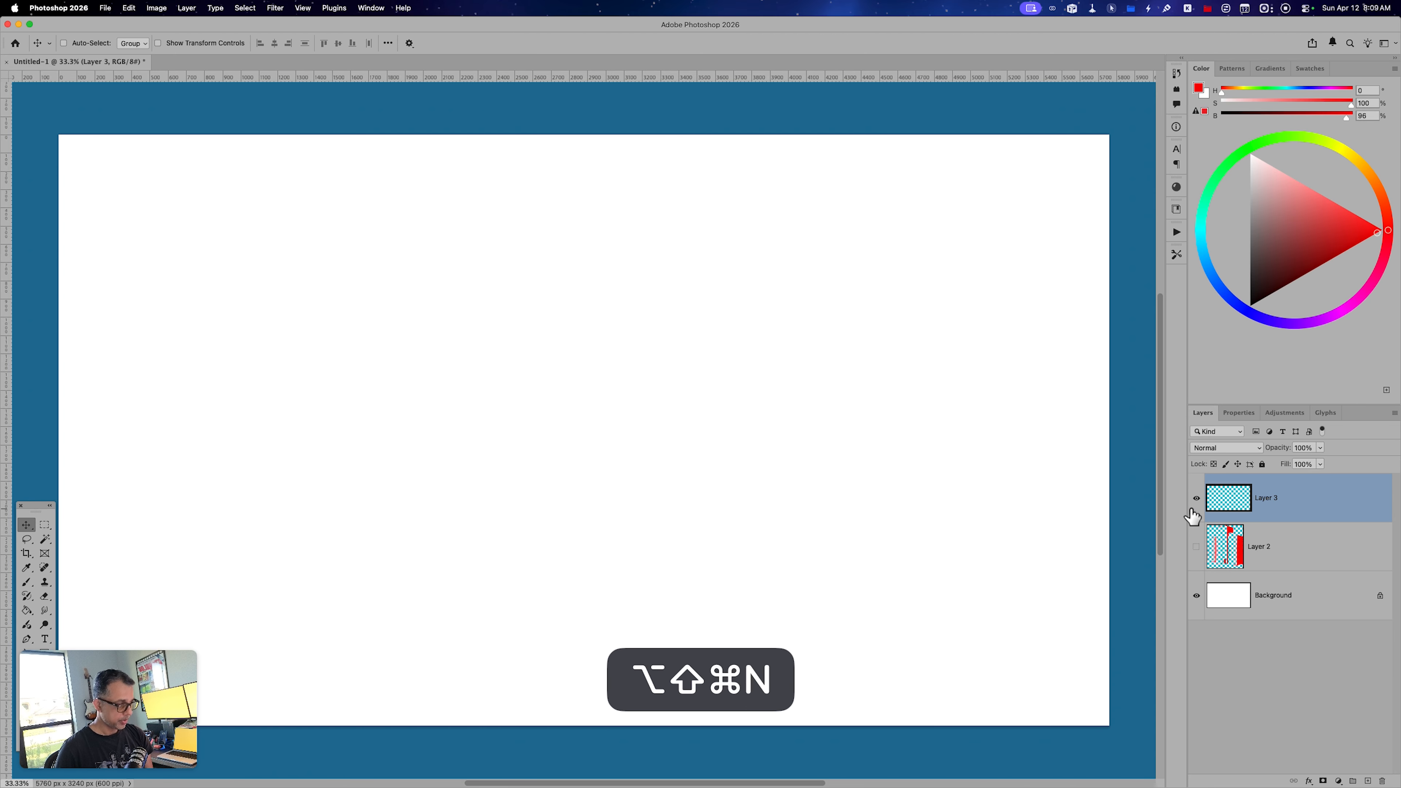
{"action": "key", "text": "b"}
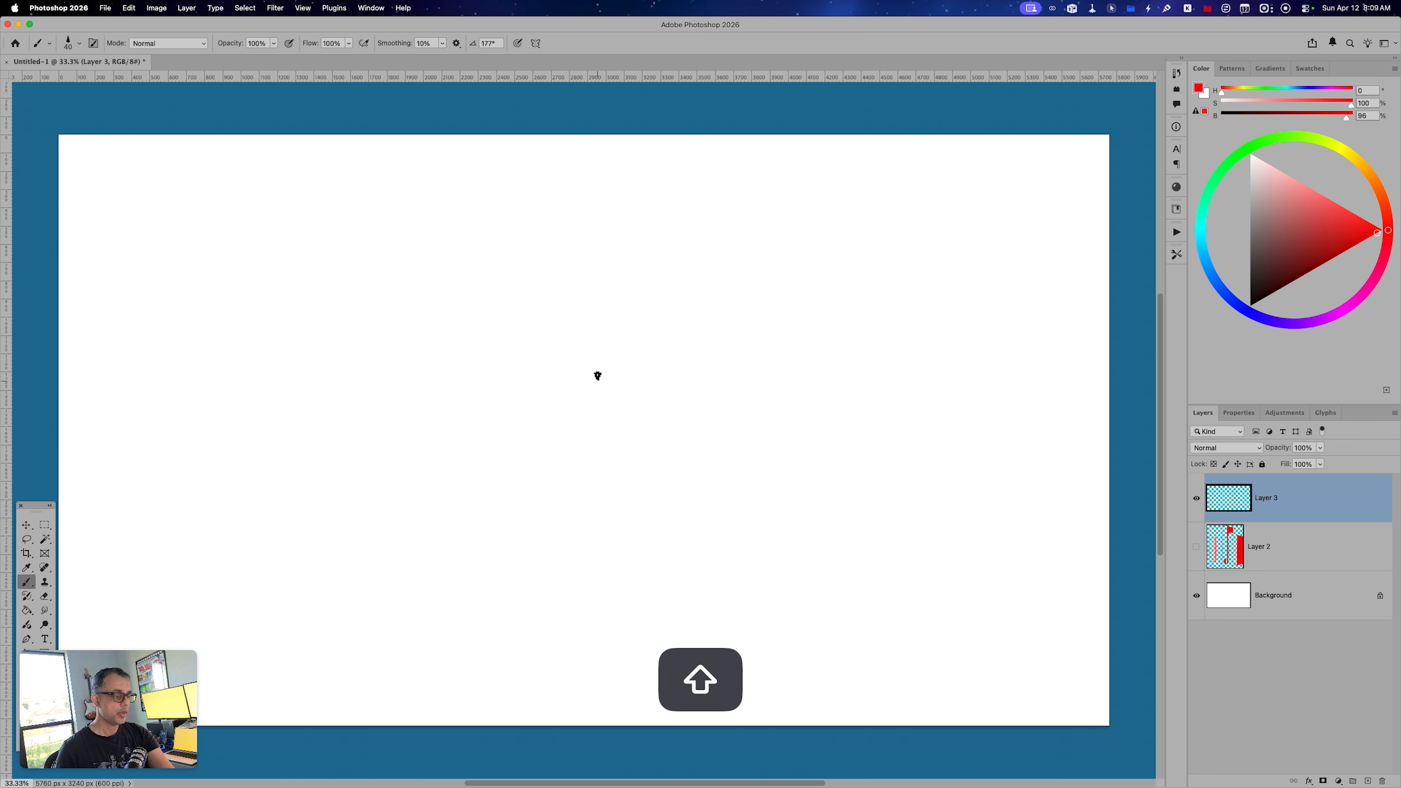
{"action": "mouse_move", "coordinate": [598, 355]}
{"action": "left_mouse_down"}
{"action": "mouse_move", "coordinate": [611, 608]}
{"action": "mouse_move", "coordinate": [596, 617]}
{"action": "mouse_move", "coordinate": [661, 621]}
{"action": "mouse_move", "coordinate": [675, 354]}
{"action": "mouse_move", "coordinate": [597, 353]}
{"action": "left_mouse_up"}
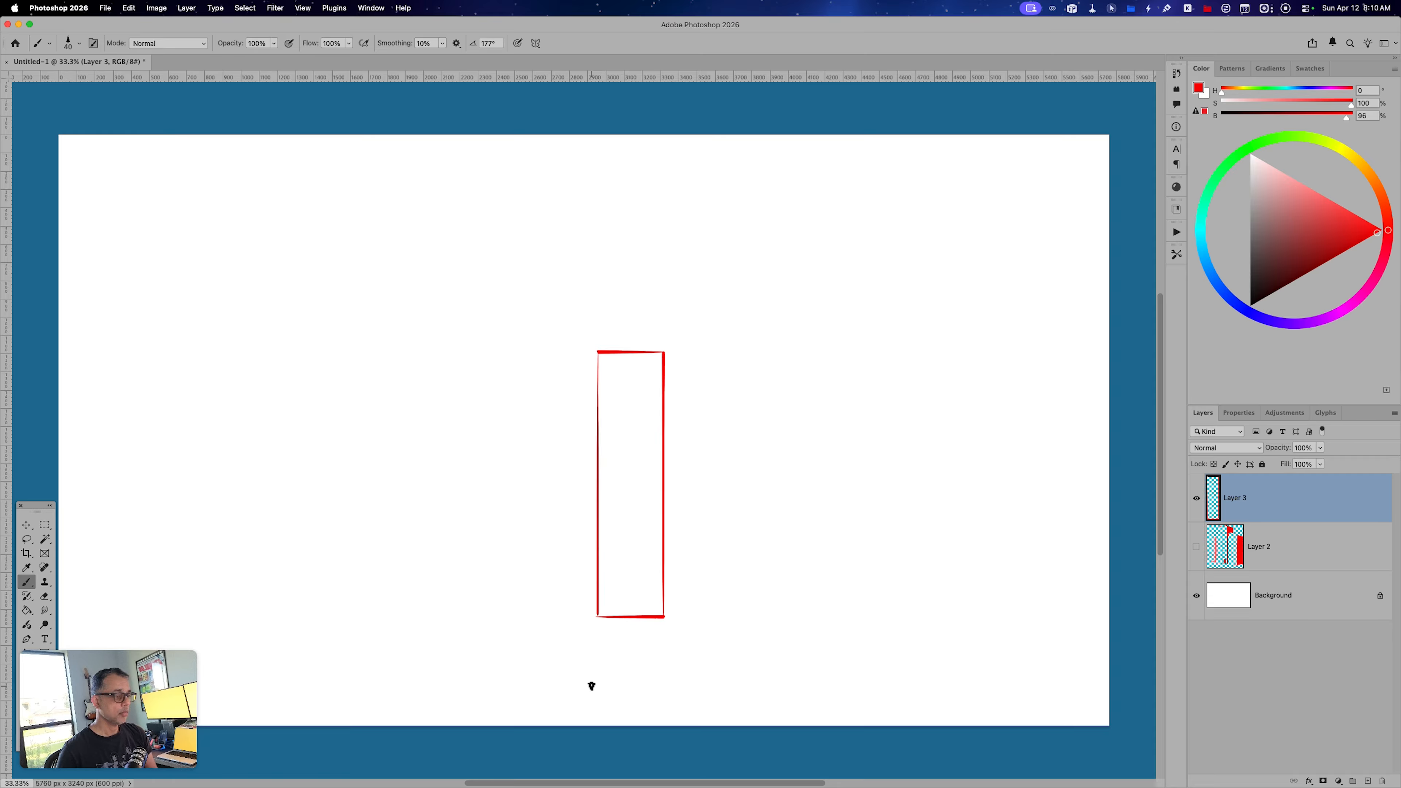
Draw a straight vertical line down the middle of the narrow rectangle, from its top edge to its base.
{"action": "left_click_drag", "start_coordinate": [628, 352], "coordinate": [622, 595]}
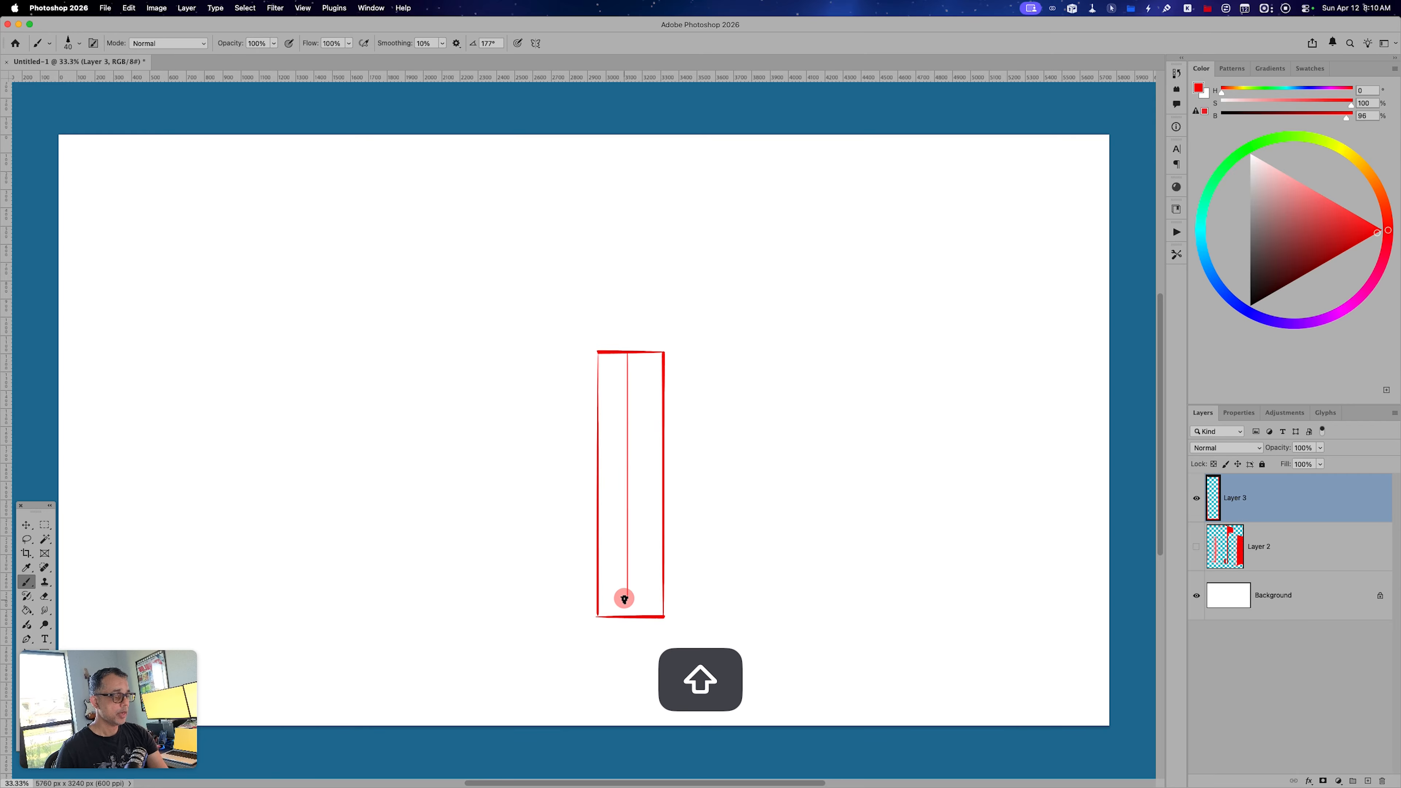
{"action": "key", "text": "super+z"}
{"action": "left_click_drag", "start_coordinate": [628, 351], "coordinate": [635, 613]}
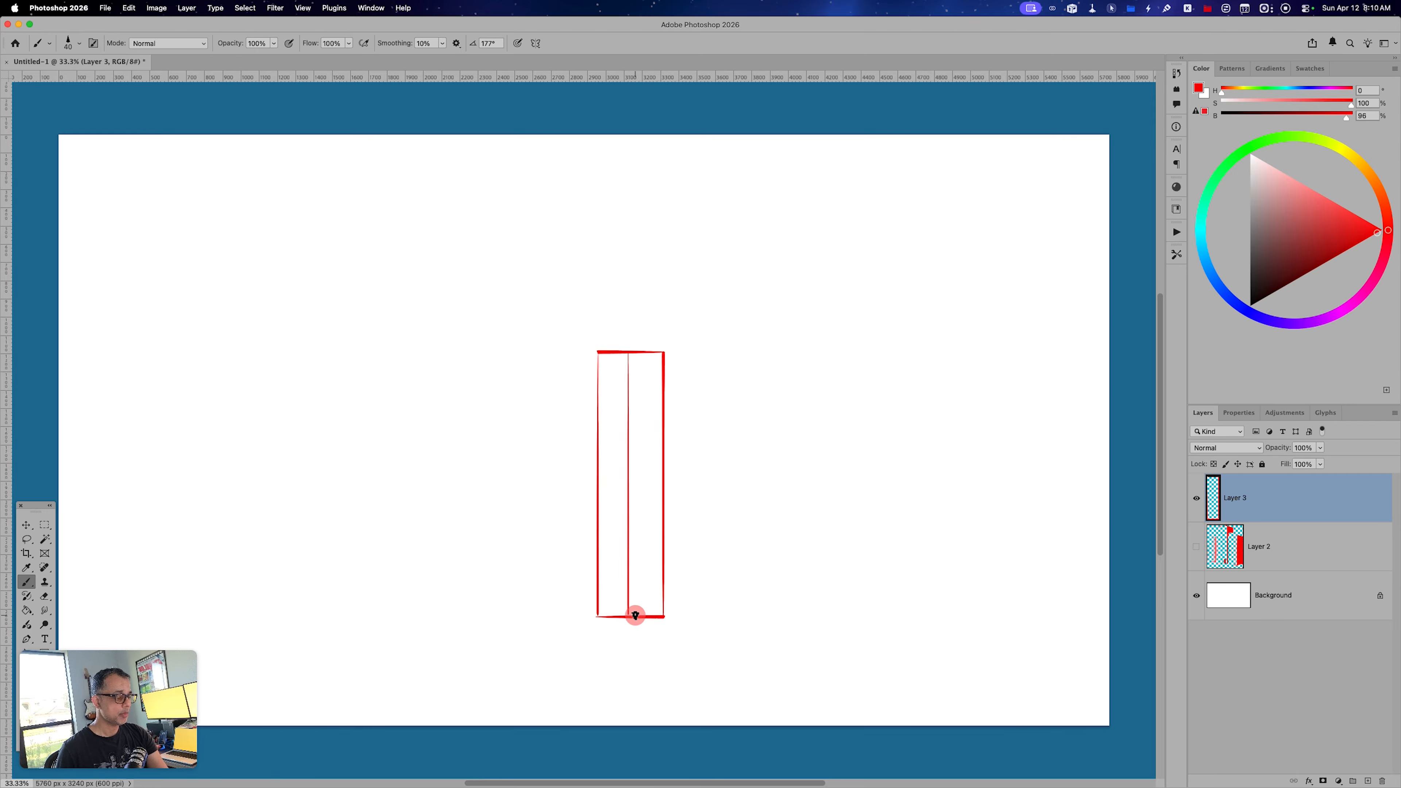
Draw five straight horizontal lines across the narrow rectangle to divide it into six rows.
{"action": "key", "text": "shift"}
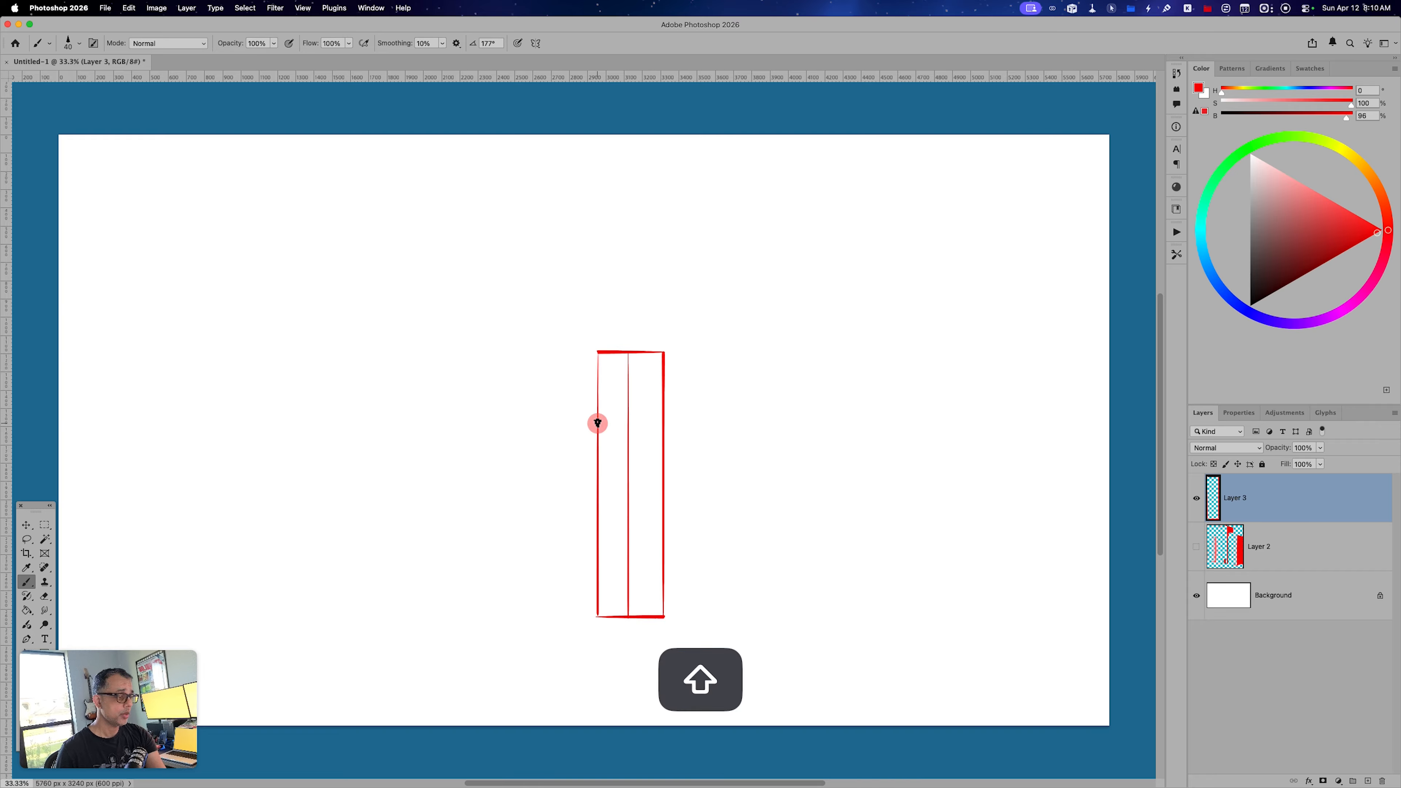
{"action": "left_click_drag", "start_coordinate": [598, 423], "coordinate": [662, 423]}
{"action": "left_click_drag", "start_coordinate": [597, 514], "coordinate": [662, 515]}
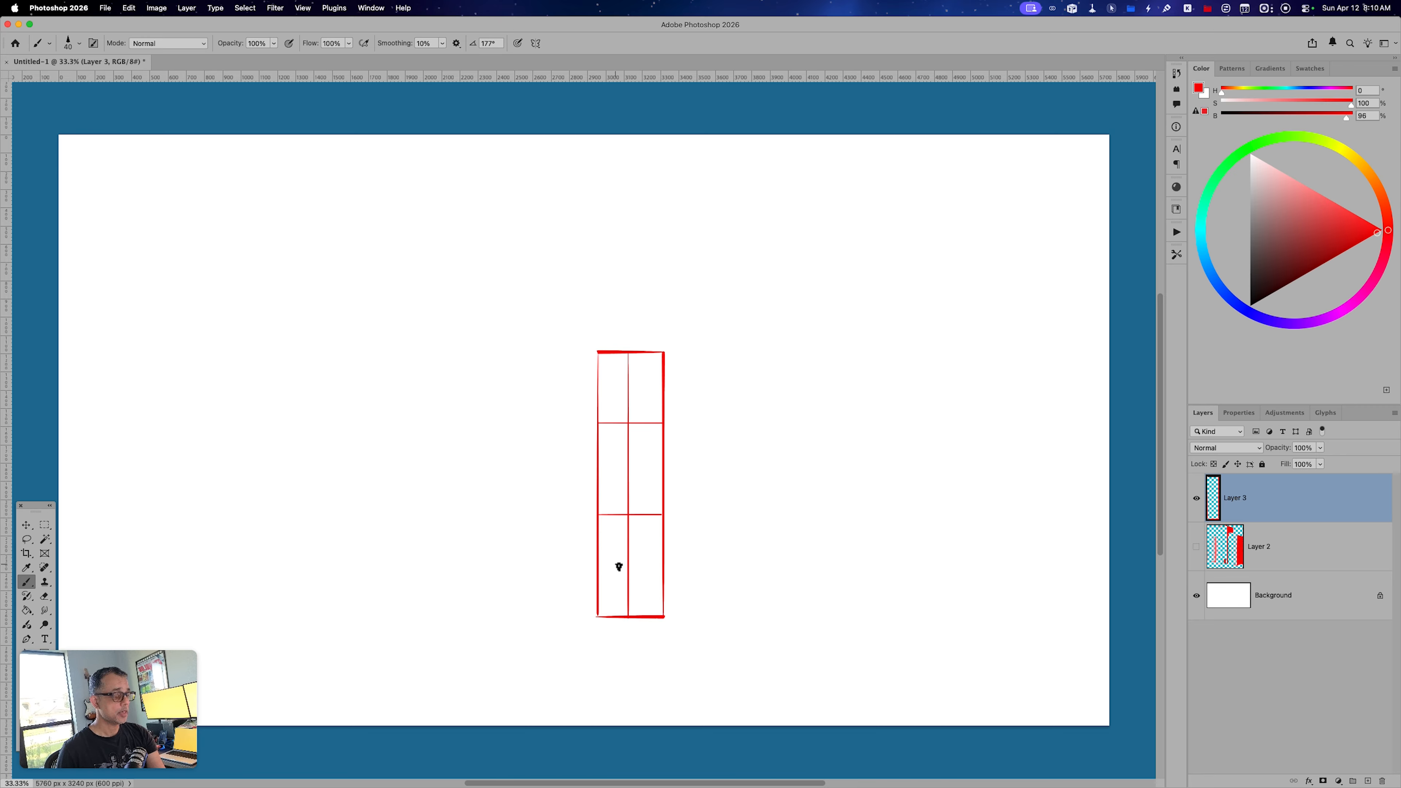
{"action": "key", "text": "shift"}
{"action": "left_click_drag", "start_coordinate": [599, 568], "coordinate": [657, 568]}
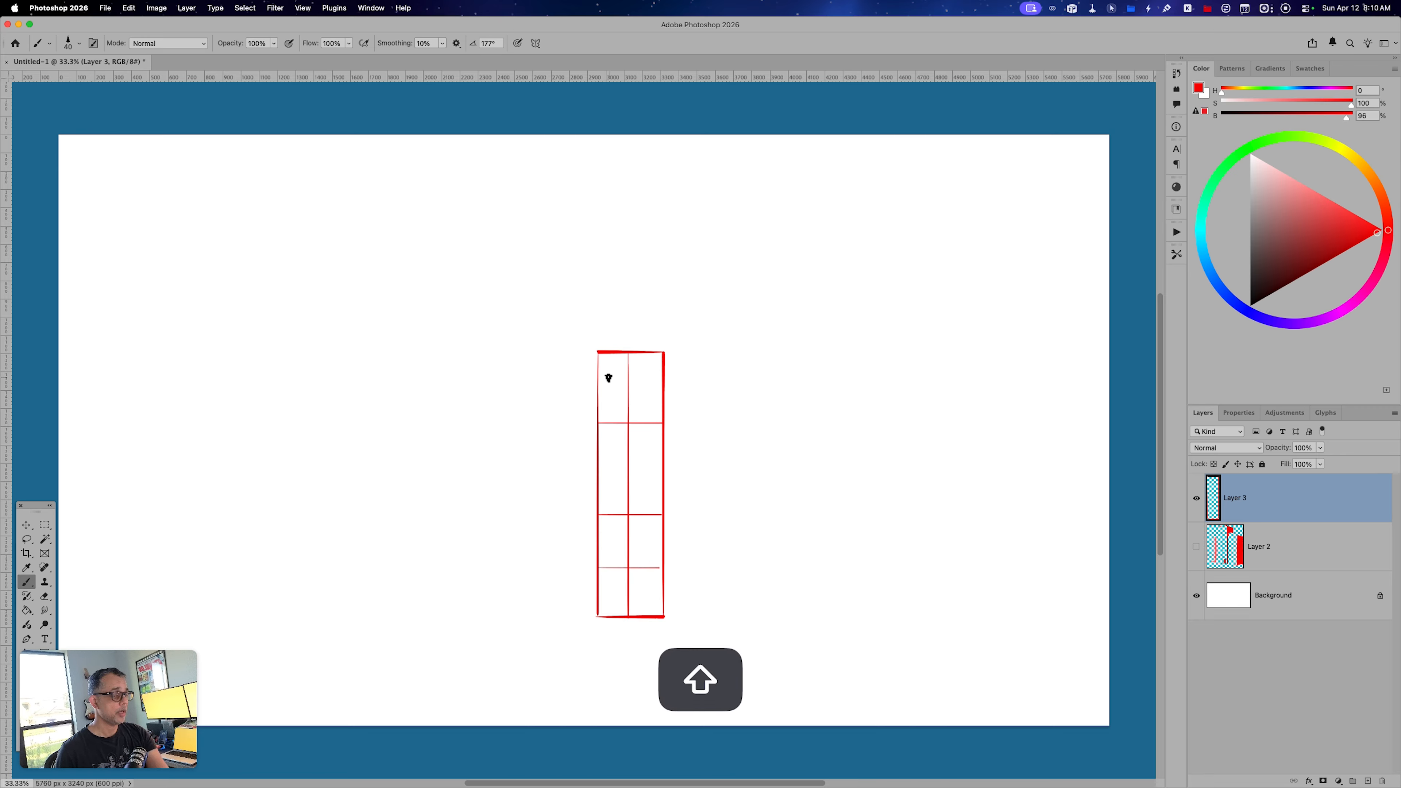
{"action": "left_click_drag", "start_coordinate": [597, 381], "coordinate": [659, 380]}
{"action": "left_click_drag", "start_coordinate": [596, 467], "coordinate": [657, 465]}
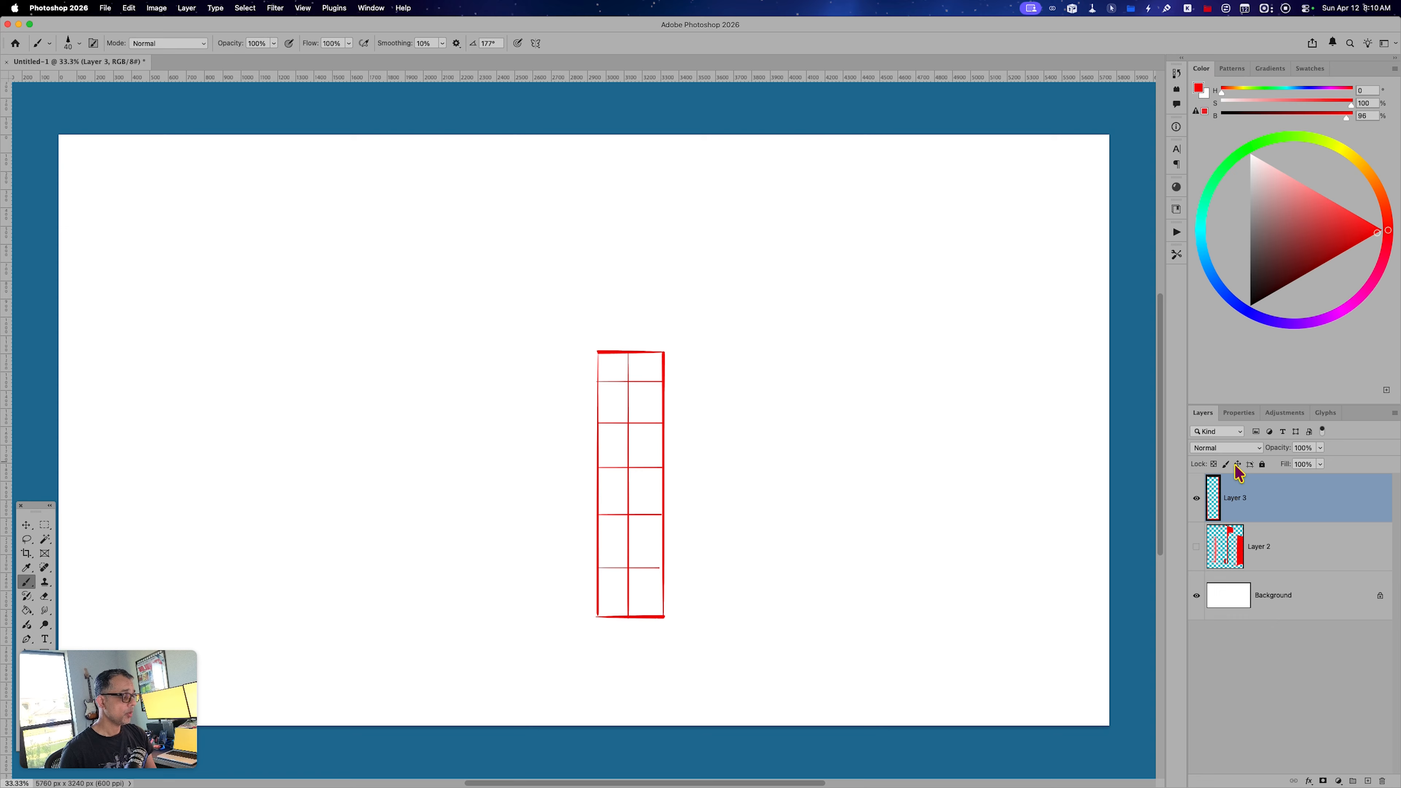
On a new layer, brush a large red square around the narrow rectangle, leaving its base line open behind the rectangle.
{"action": "key", "text": "alt+shift+super+n"}
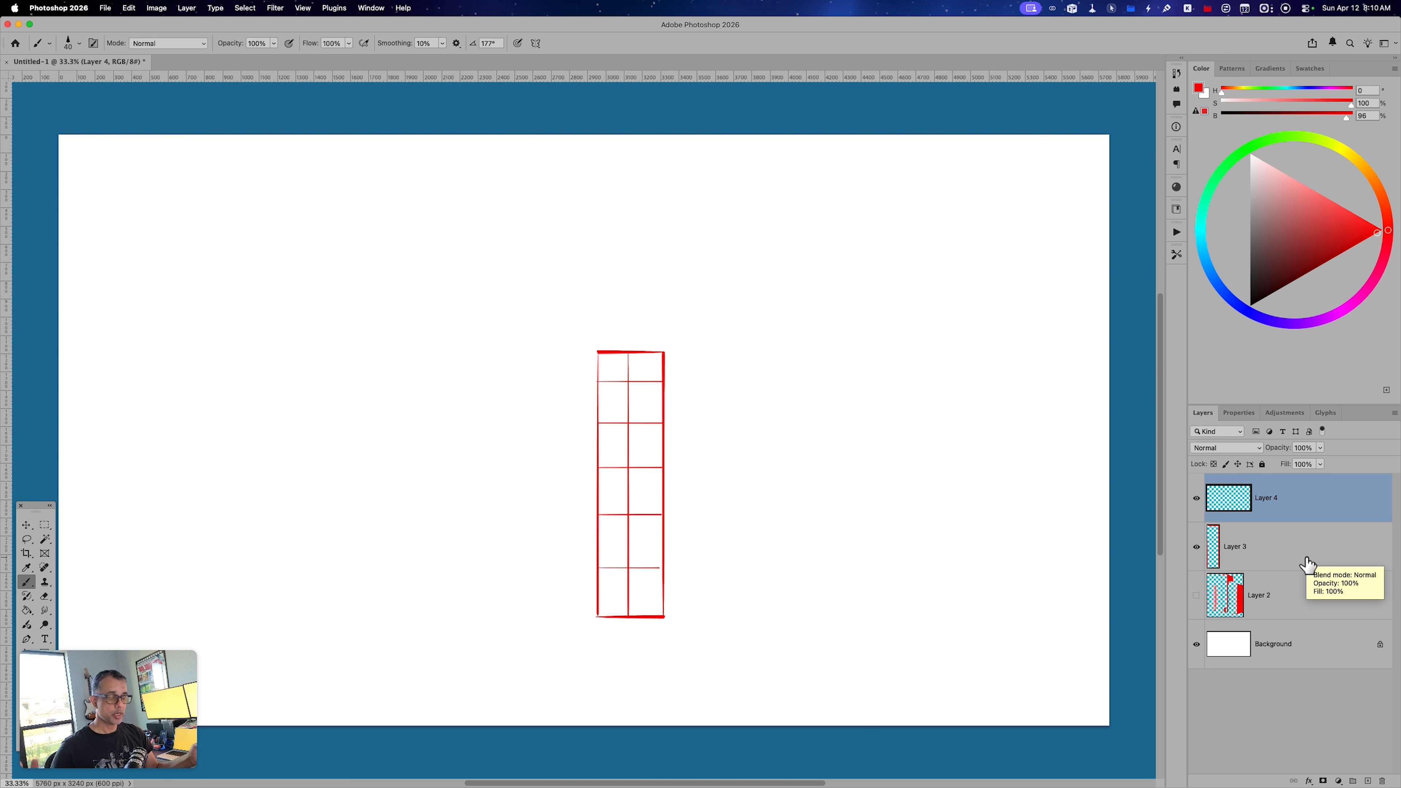
{"action": "left_click_drag", "start_coordinate": [590, 615], "coordinate": [448, 628]}
{"action": "mouse_move", "coordinate": [670, 616]}
{"action": "left_mouse_down"}
{"action": "mouse_move", "coordinate": [828, 632]}
{"action": "mouse_move", "coordinate": [860, 370]}
{"action": "mouse_move", "coordinate": [848, 203]}
{"action": "mouse_move", "coordinate": [414, 251]}
{"action": "mouse_move", "coordinate": [411, 200]}
{"action": "mouse_move", "coordinate": [389, 498]}
{"action": "mouse_move", "coordinate": [402, 590]}
{"action": "mouse_move", "coordinate": [408, 614]}
{"action": "mouse_move", "coordinate": [441, 610]}
{"action": "mouse_move", "coordinate": [410, 617]}
{"action": "mouse_move", "coordinate": [472, 617]}
{"action": "left_mouse_up"}
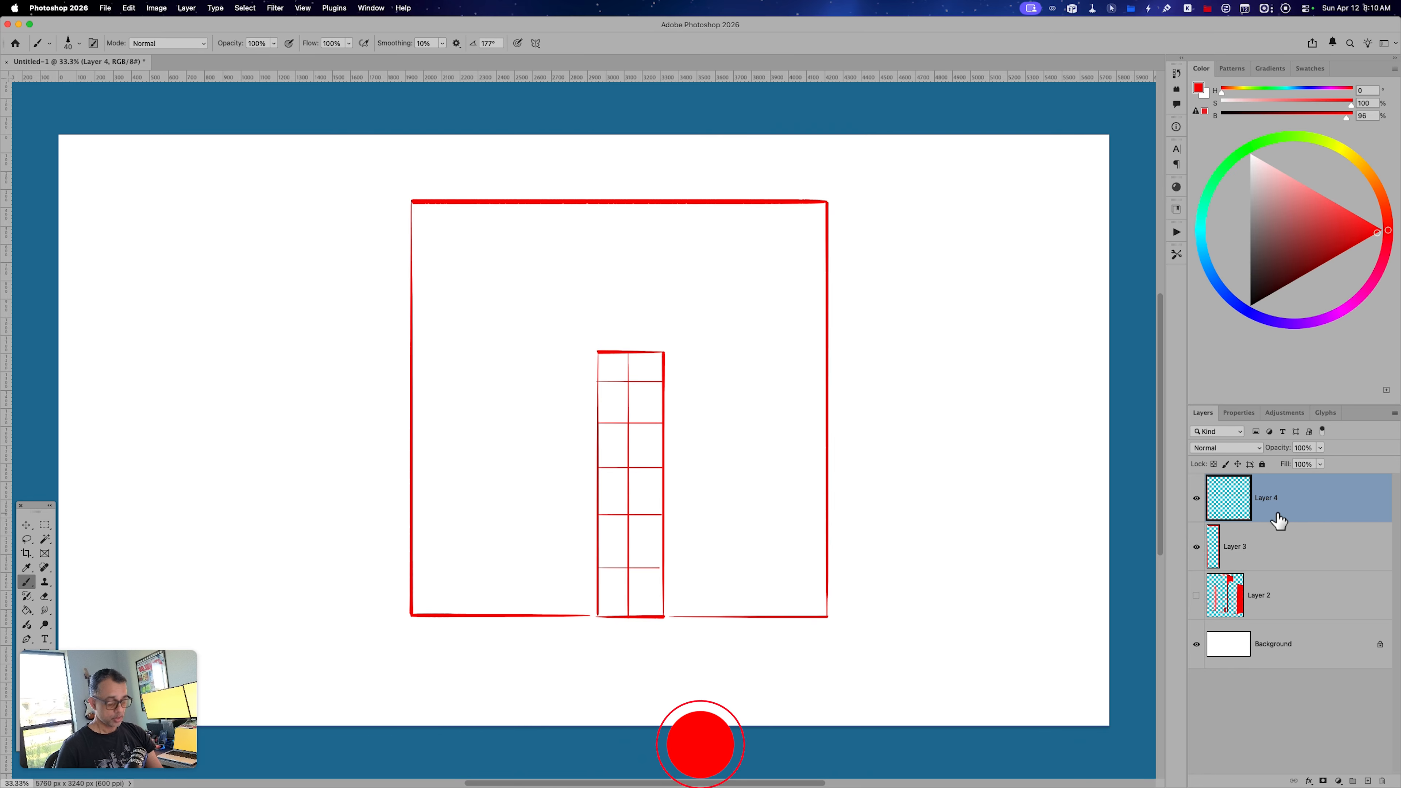
Transform the large square in perspective so its top edge narrows evenly into a trapezoid.
{"action": "key", "text": "super+t"}
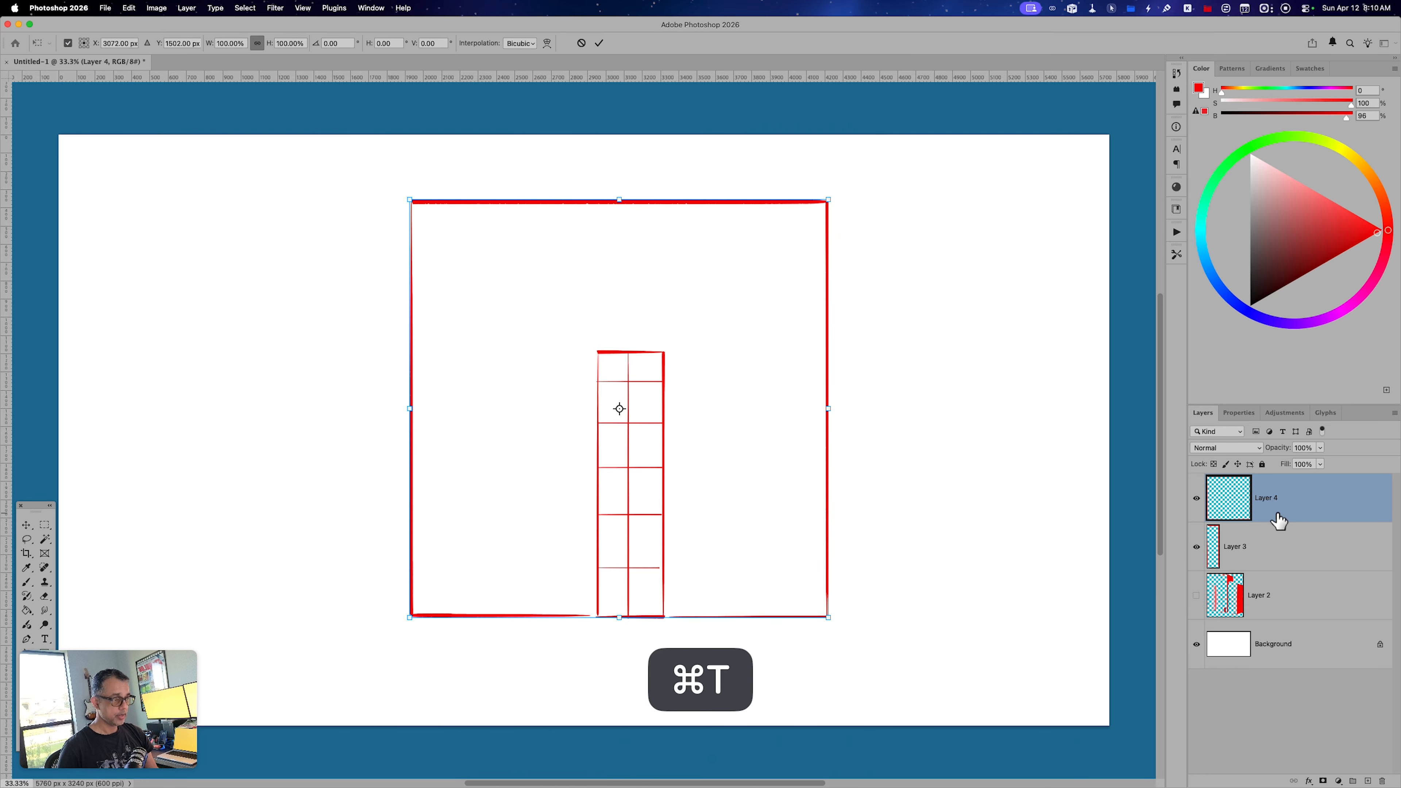
{"action": "right_click", "coordinate": [711, 277]}
{"action": "left_click", "coordinate": [759, 353]}
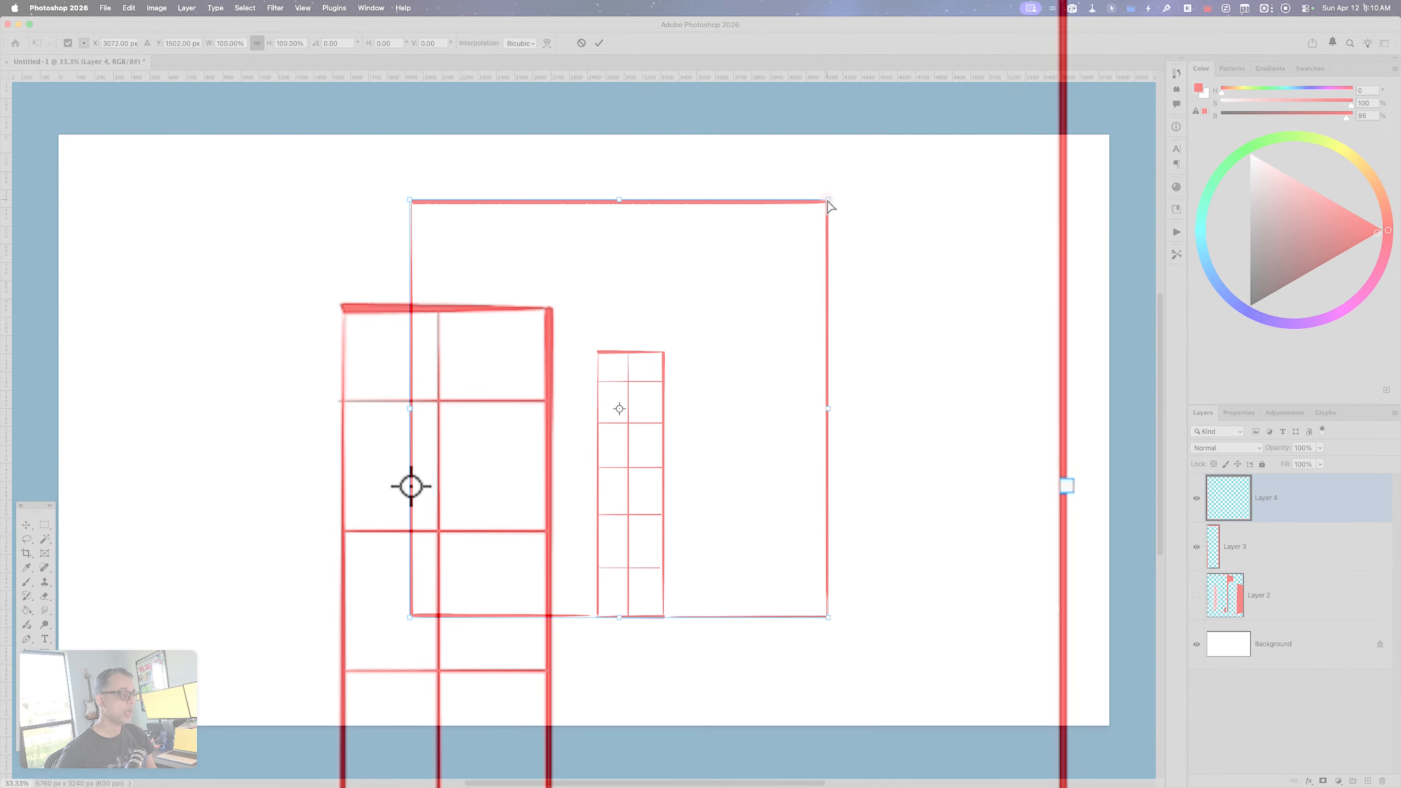
{"action": "left_click_drag", "start_coordinate": [828, 201], "coordinate": [780, 210]}
{"action": "key", "text": "Return"}
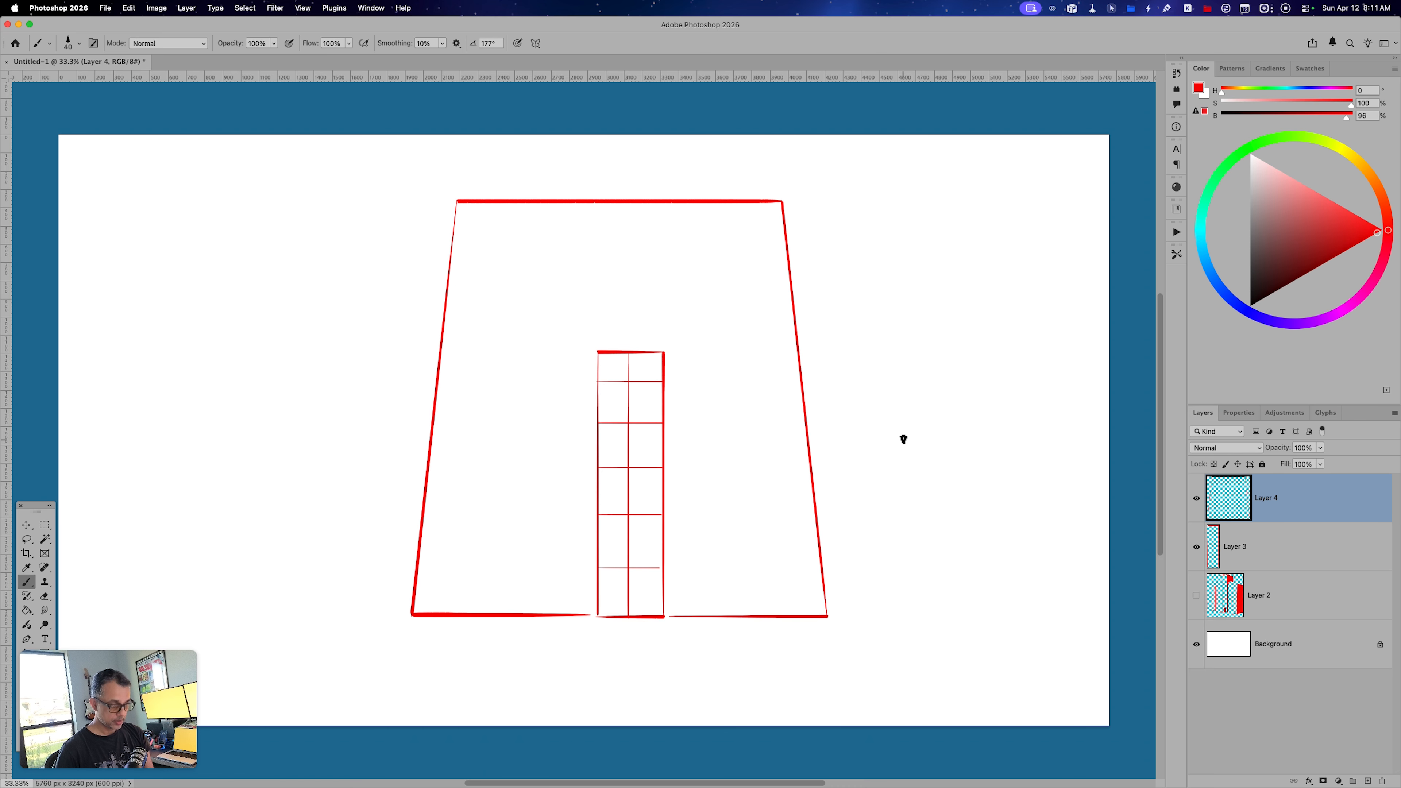
Draw three straight horizontal lines across the trapezoid with the Brush, dividing it into four bands.
{"action": "key", "text": "b"}
{"action": "left_click_drag", "start_coordinate": [436, 391], "coordinate": [799, 393]}
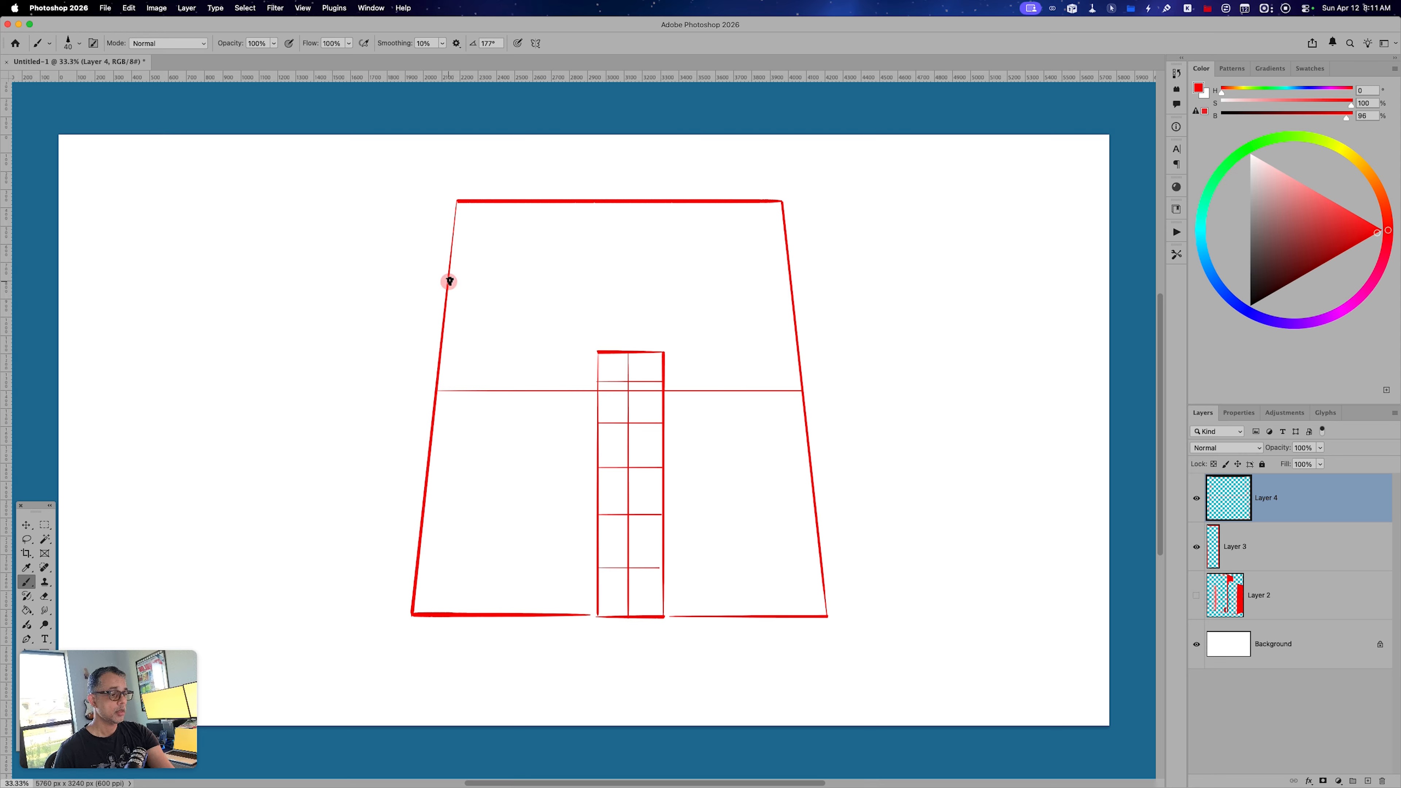
{"action": "left_click_drag", "start_coordinate": [447, 280], "coordinate": [789, 291]}
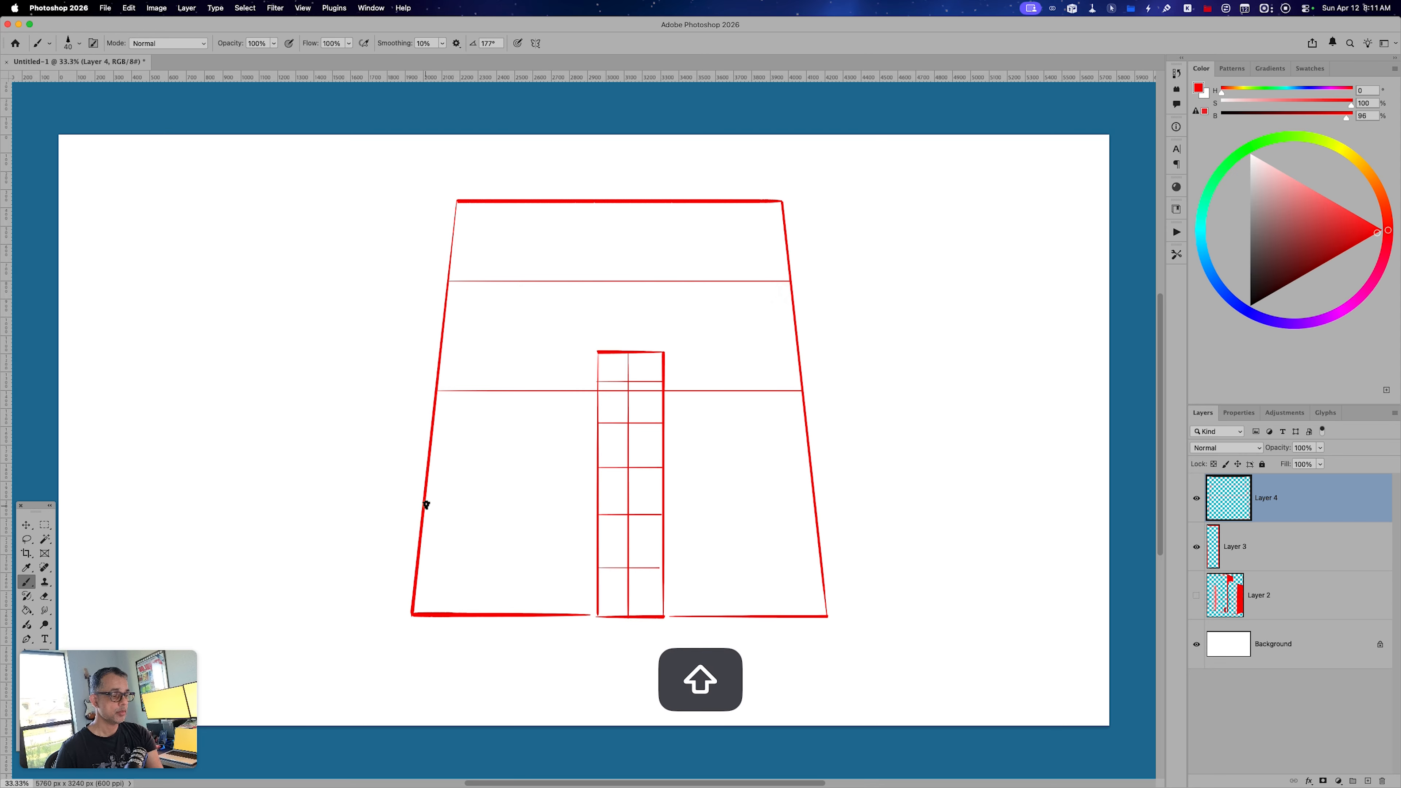
{"action": "left_click_drag", "start_coordinate": [425, 505], "coordinate": [814, 521]}
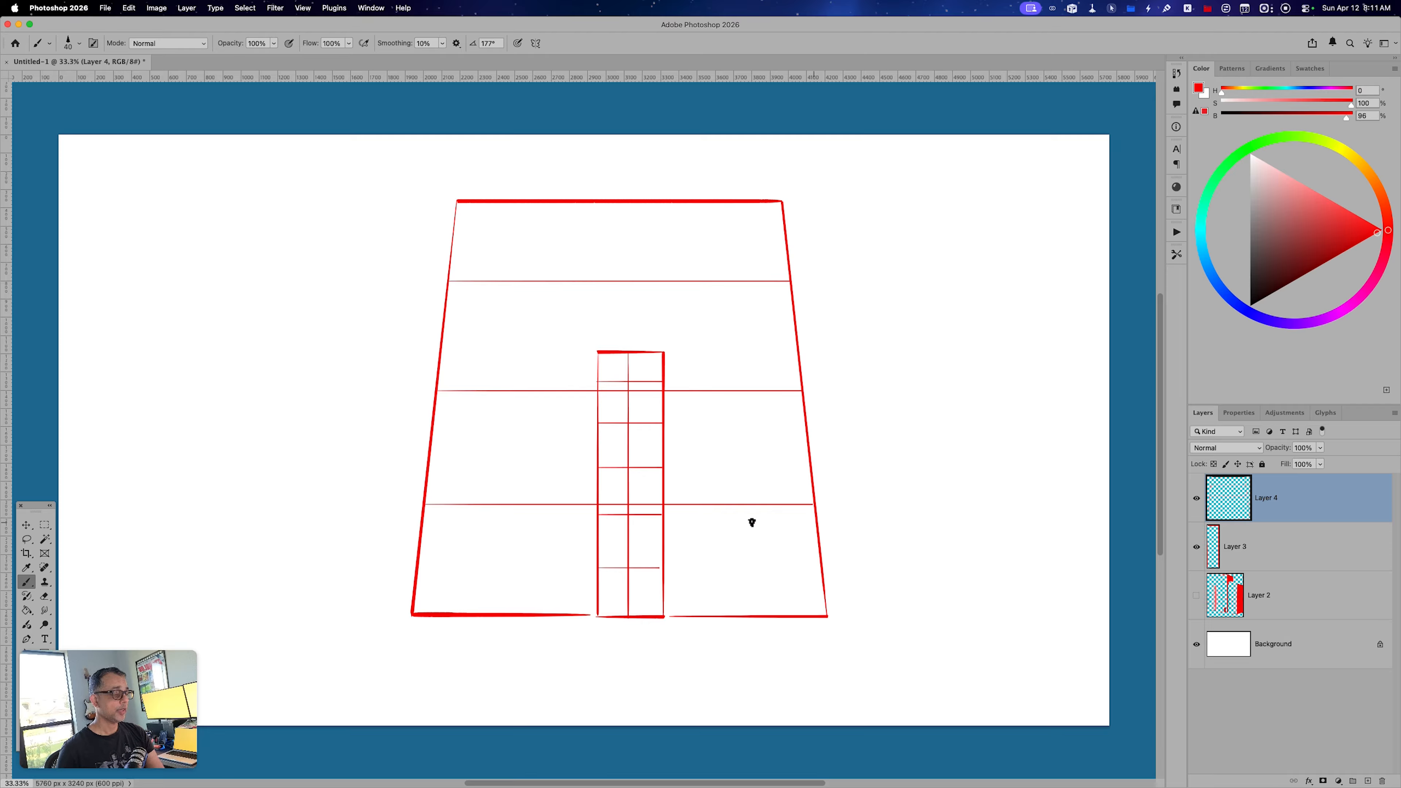
Draw a straight vertical line from the middle of the trapezoid's top edge down behind the narrow rectangle.
{"action": "left_click_drag", "start_coordinate": [625, 202], "coordinate": [615, 479]}
{"action": "key", "text": "super+z"}
{"action": "left_click_drag", "start_coordinate": [628, 204], "coordinate": [623, 457]}
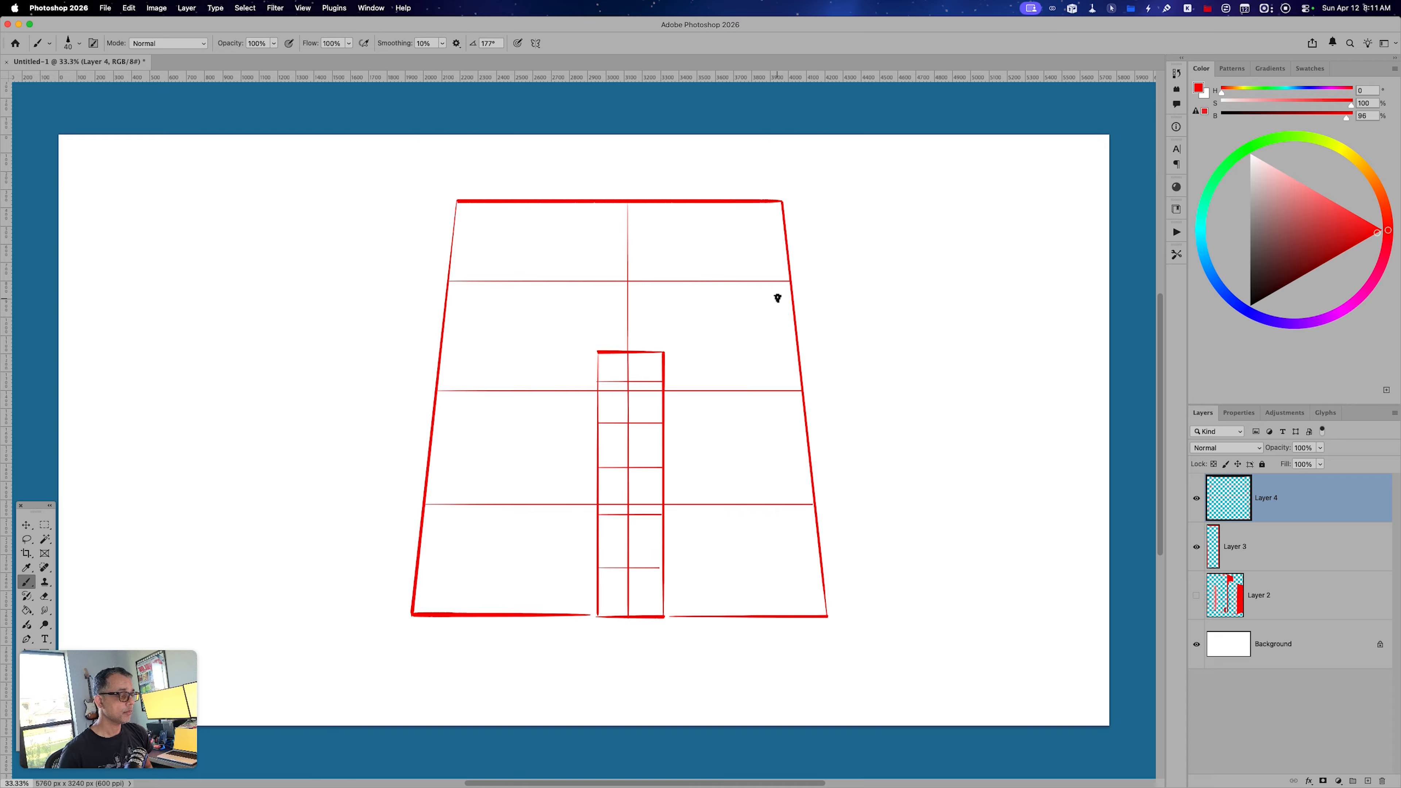
Rename Layer 3, which holds the narrow rectangle, as front.
{"action": "double_click", "coordinate": [1237, 547]}
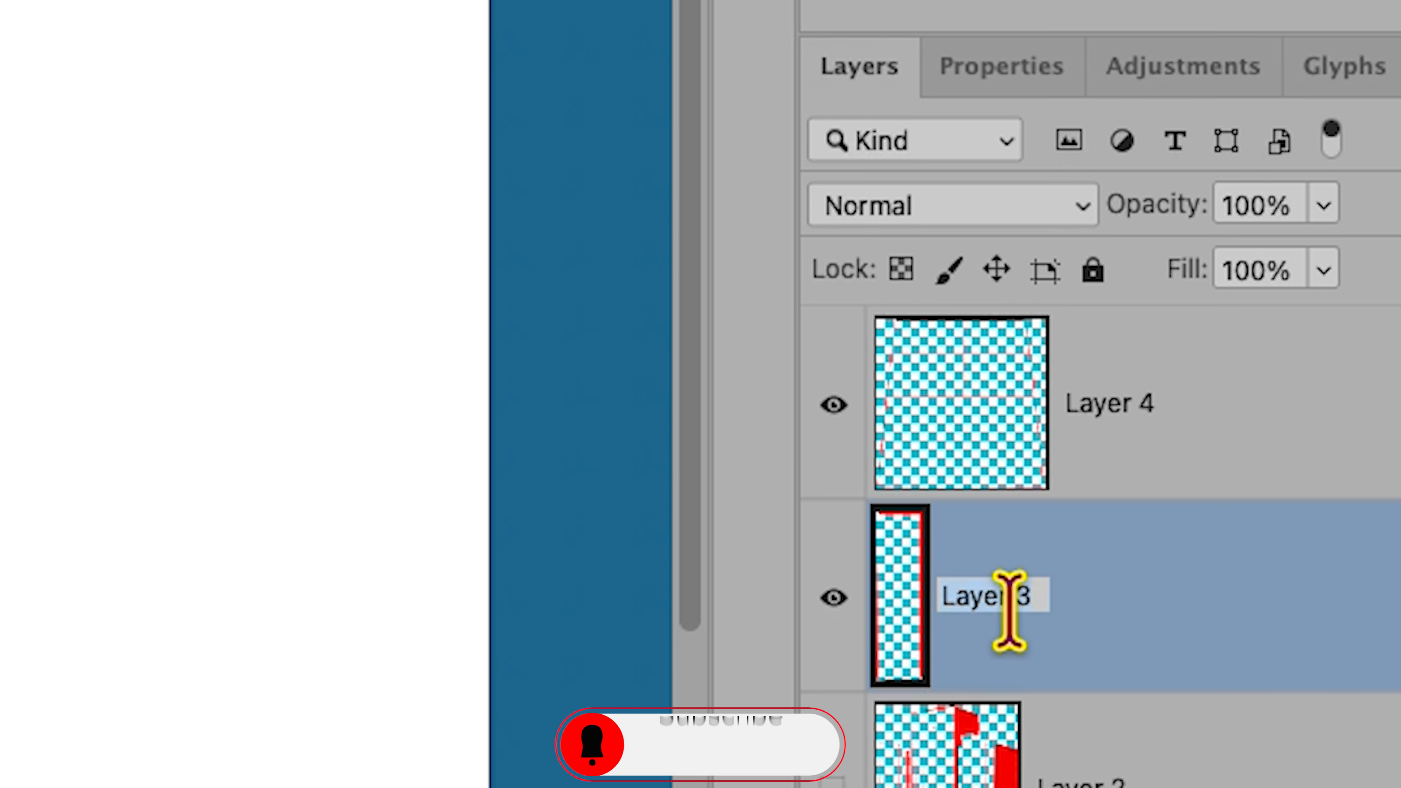
{"action": "type", "text": "ft"}
{"action": "key", "text": "BackSpace"}
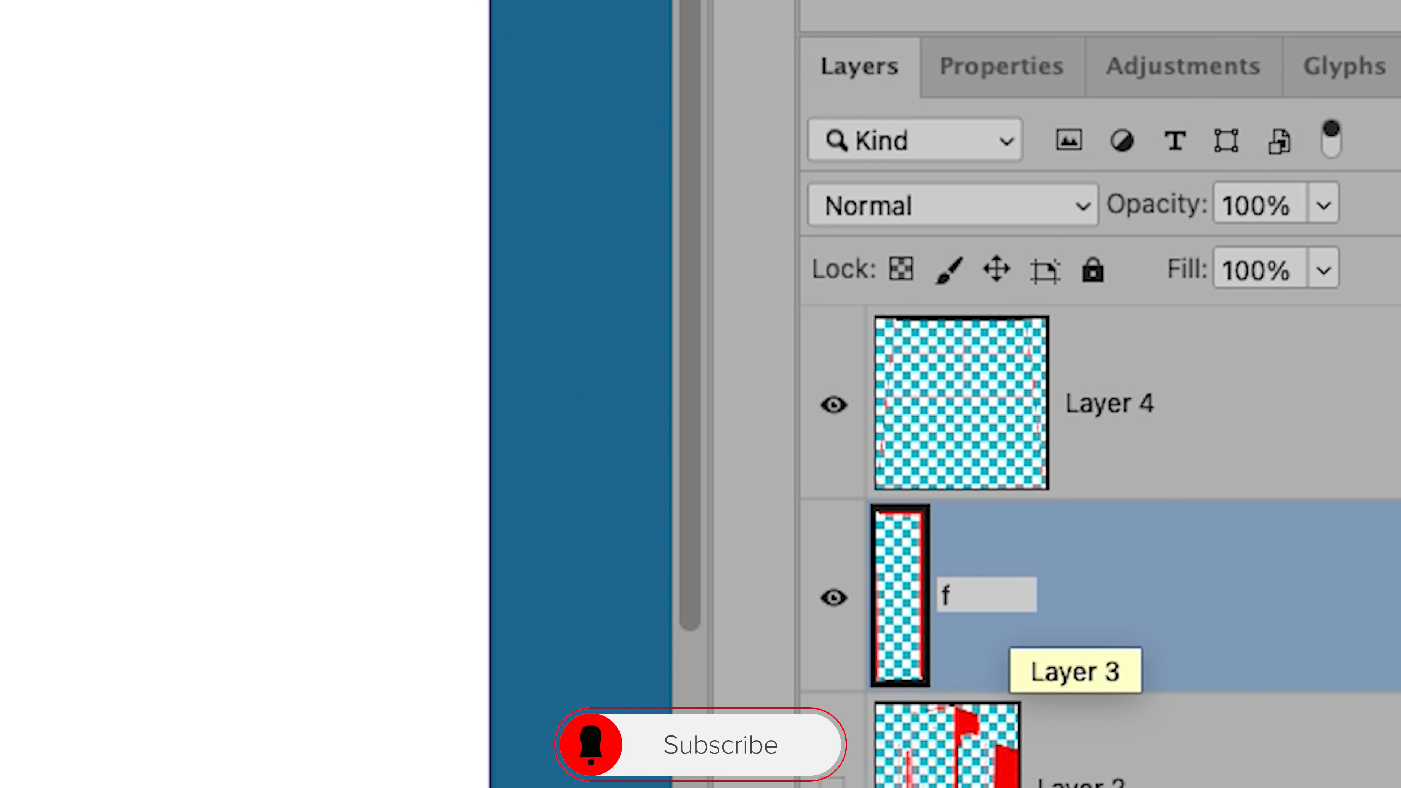
{"action": "type", "text": "ront"}
{"action": "key", "text": "Return"}
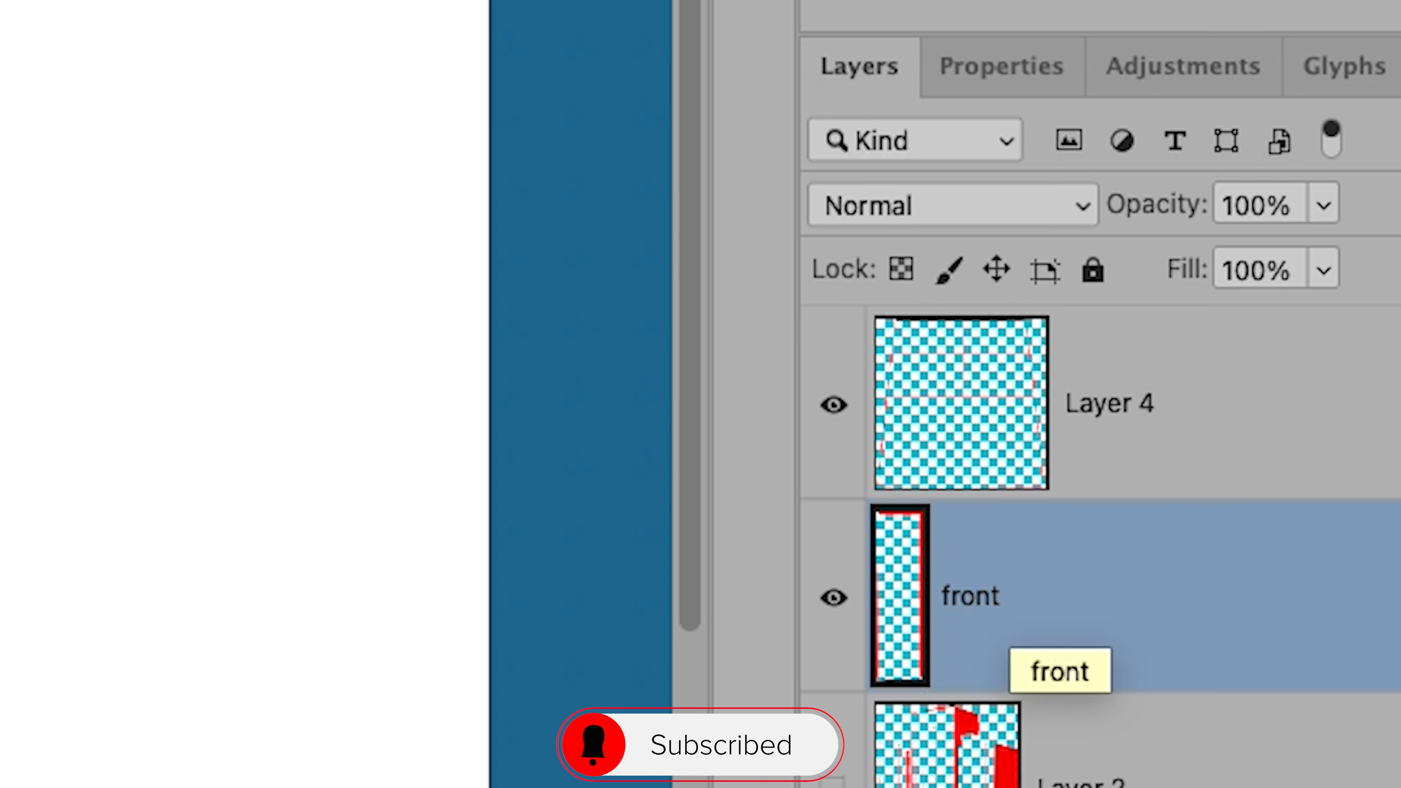
Rename Layer 4, which holds the large trapezoid, as back.
{"action": "left_click", "coordinate": [1098, 423]}
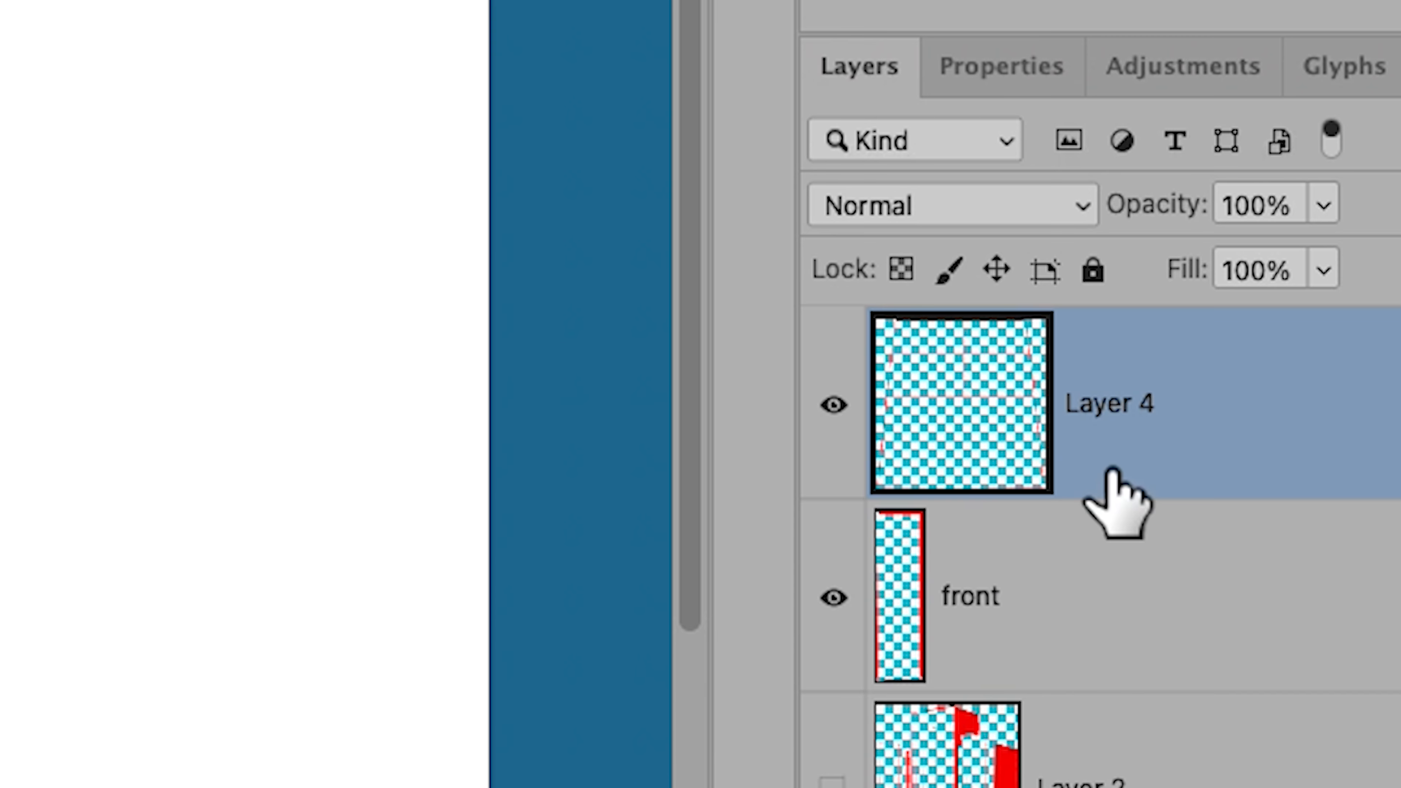
{"action": "double_click", "coordinate": [1107, 402]}
{"action": "type", "text": "back"}
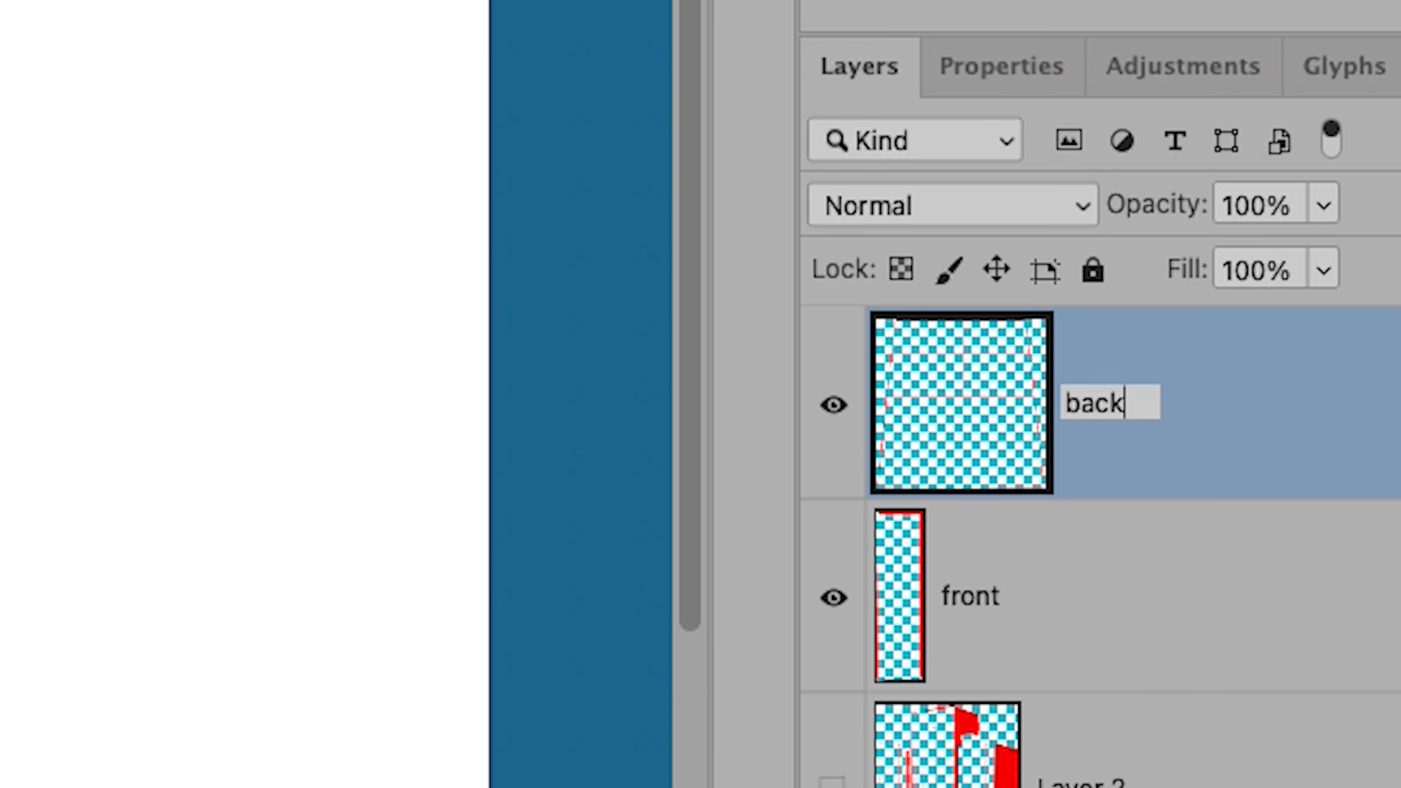
{"action": "key", "text": "Return"}
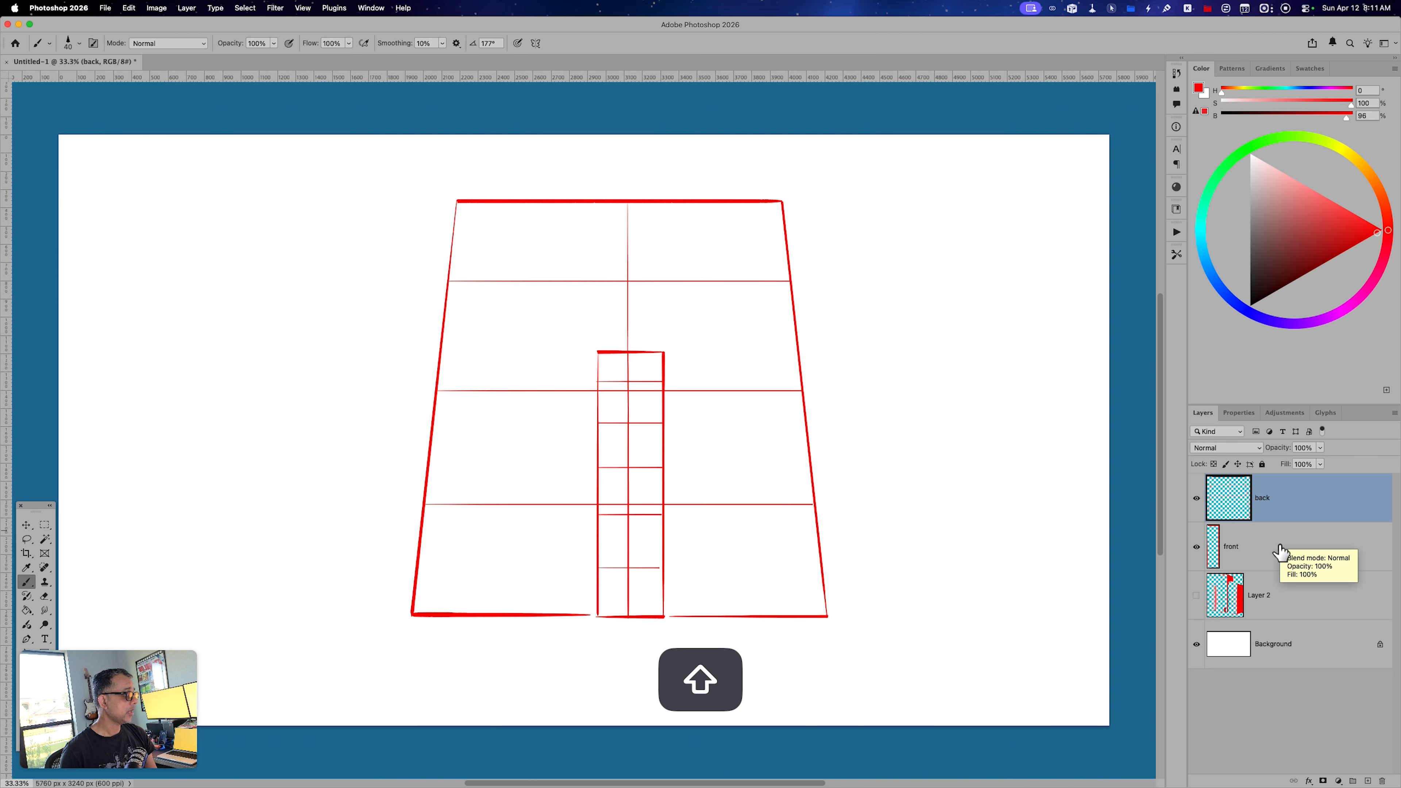
Transform the back and front layers together in perspective, making their right side taller with a vertical skew of about -10.2°.
{"action": "left_click", "coordinate": [1280, 552], "text": "shift"}
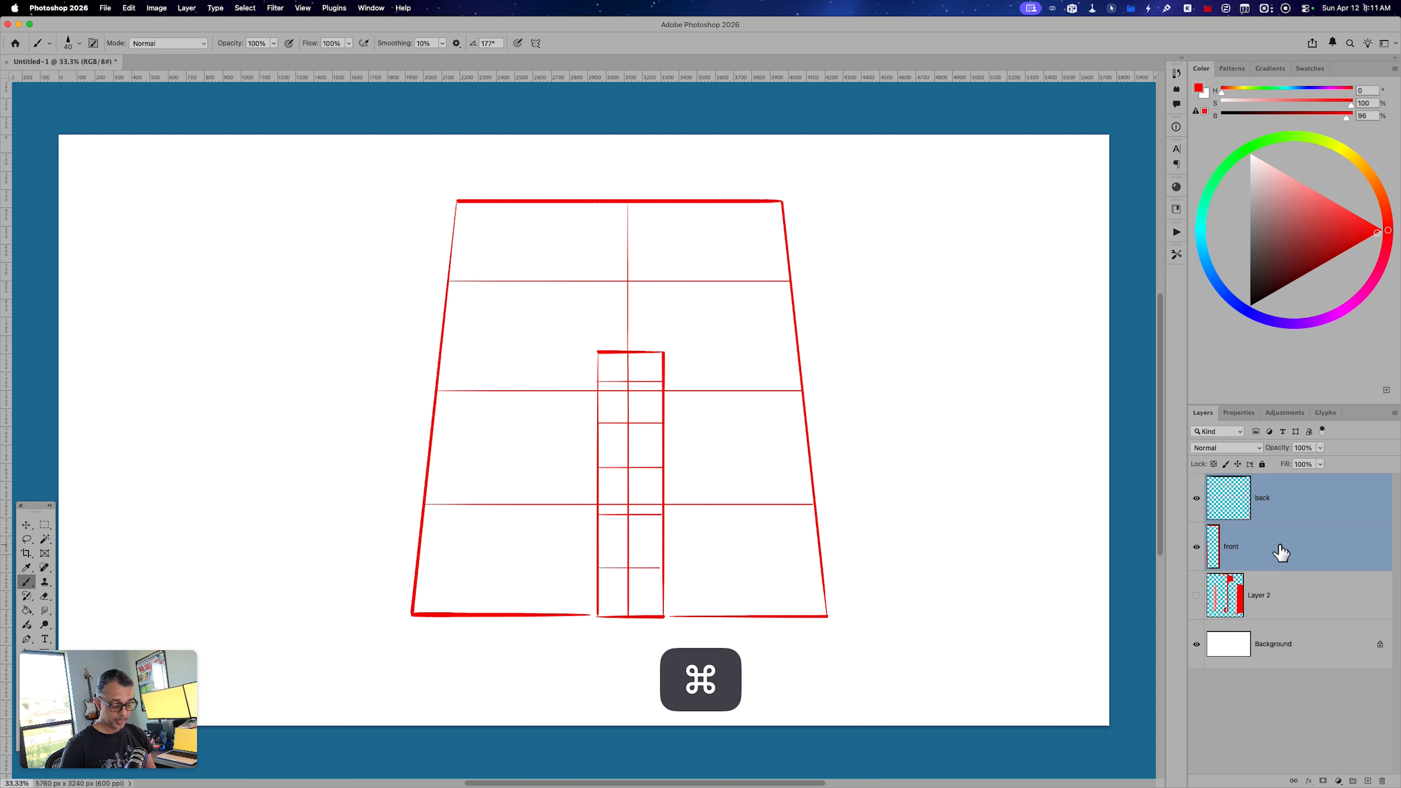
{"action": "key", "text": "super+t"}
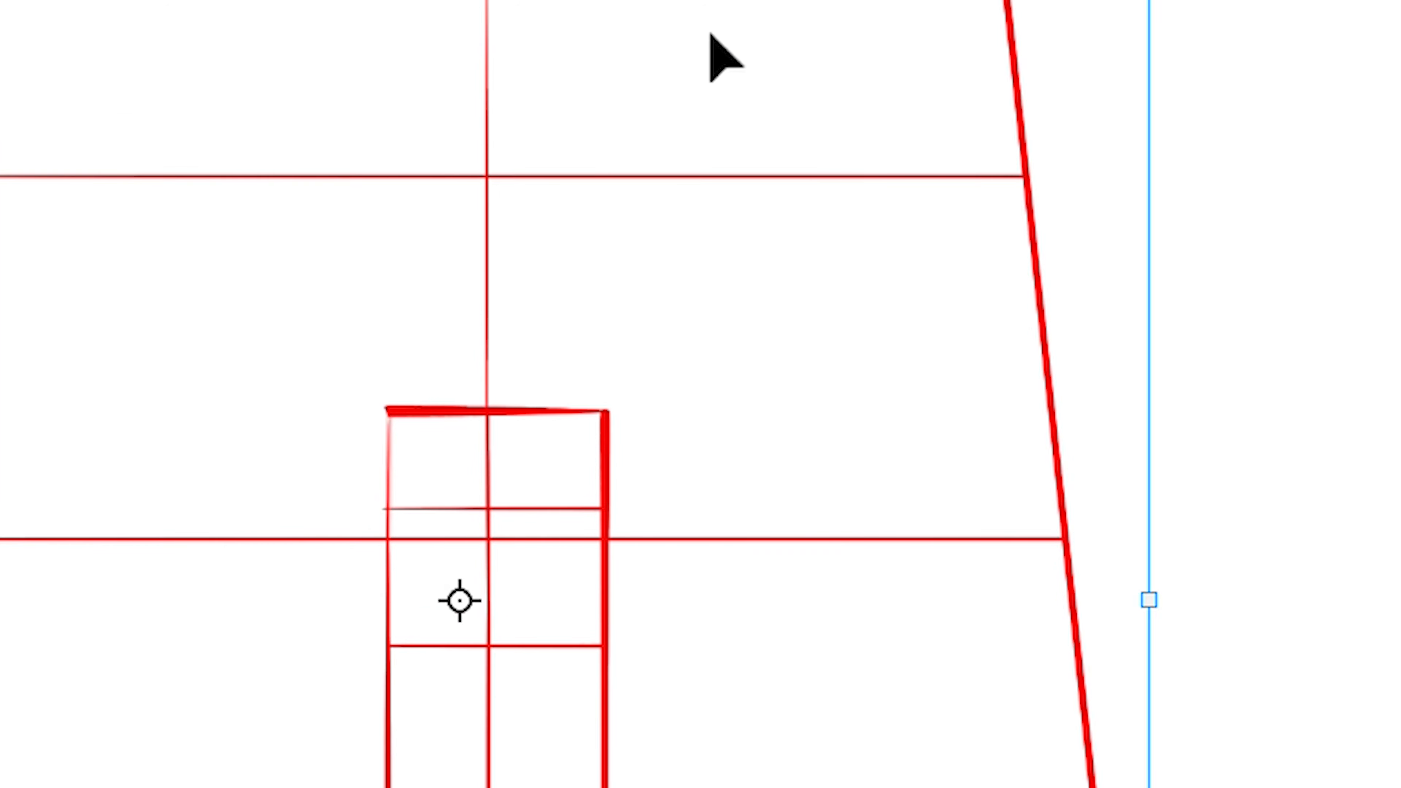
{"action": "right_click", "coordinate": [697, 242]}
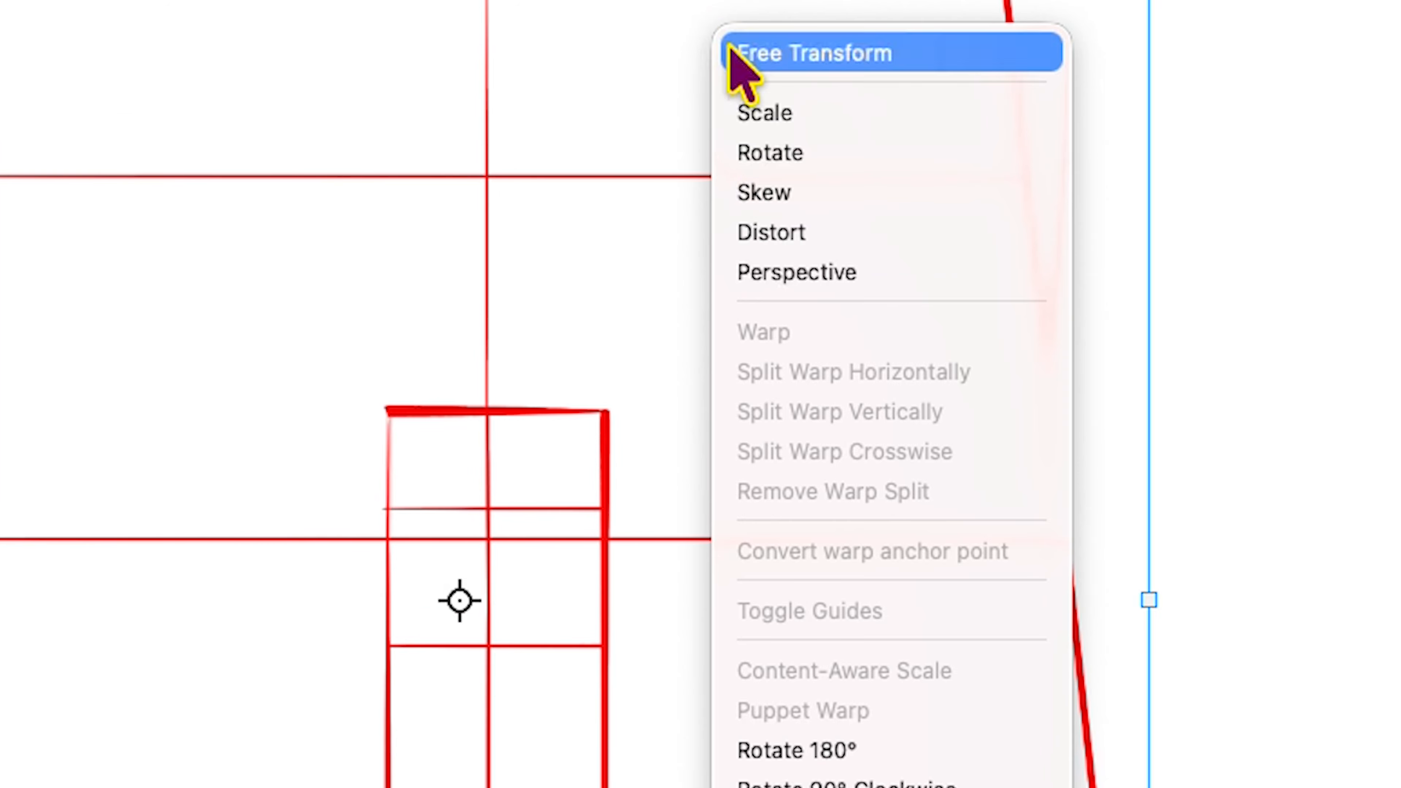
{"action": "left_click", "coordinate": [914, 287]}
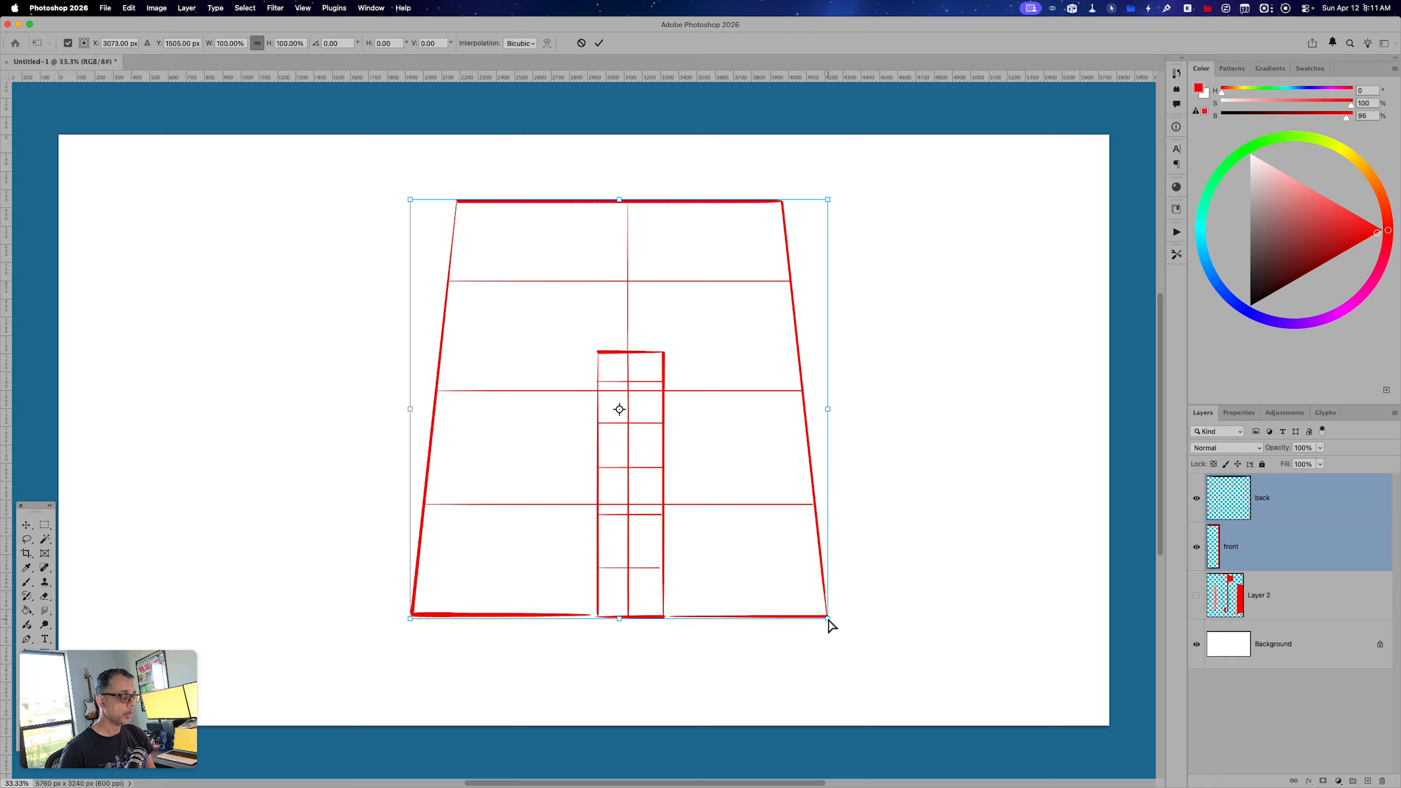
{"action": "left_click_drag", "start_coordinate": [829, 620], "coordinate": [841, 695]}
{"action": "left_click_drag", "start_coordinate": [757, 599], "coordinate": [753, 609]}
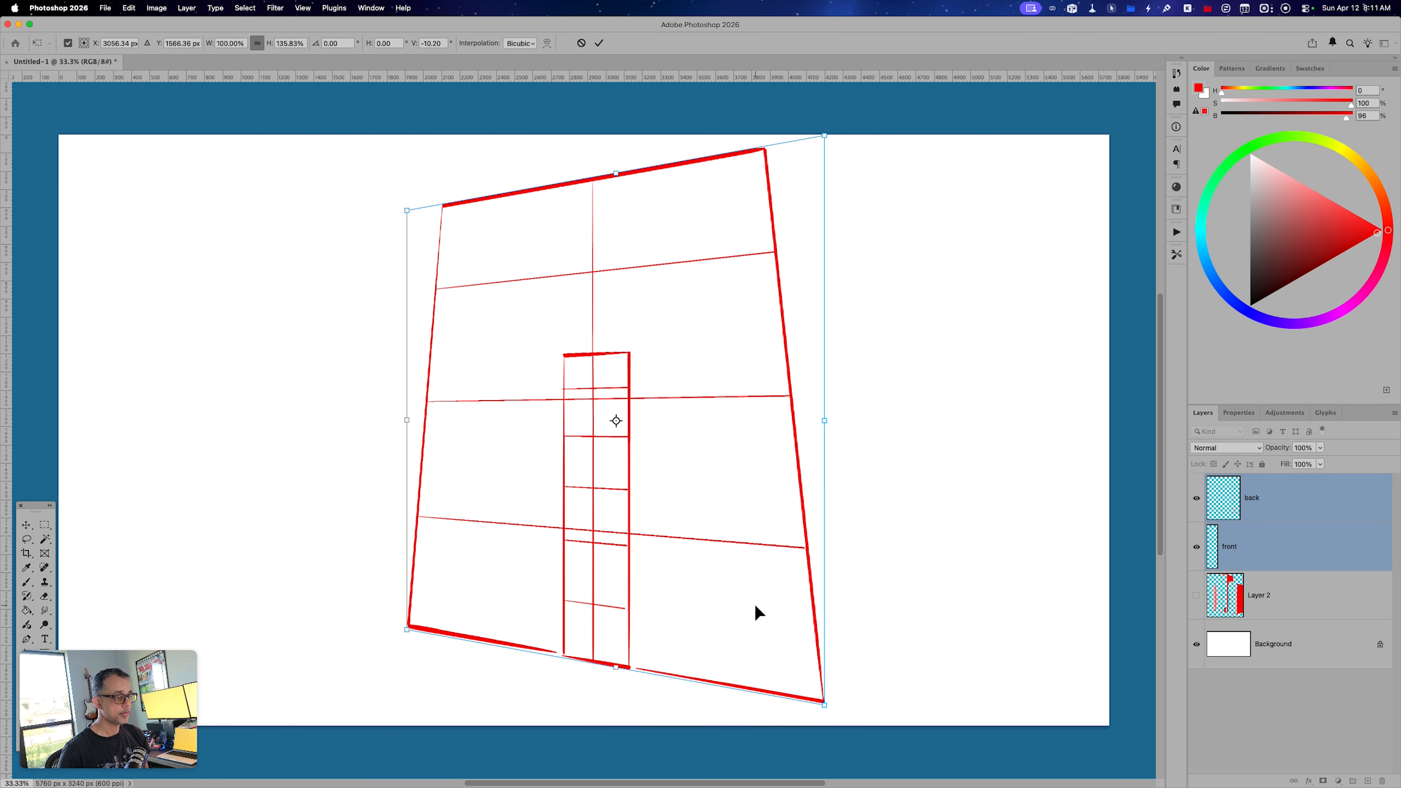
{"action": "key", "text": "Return"}
Move the front layer's narrow rectangle to the left of the back shape's centre line and duplicate the layer.
{"action": "key", "text": "b"}
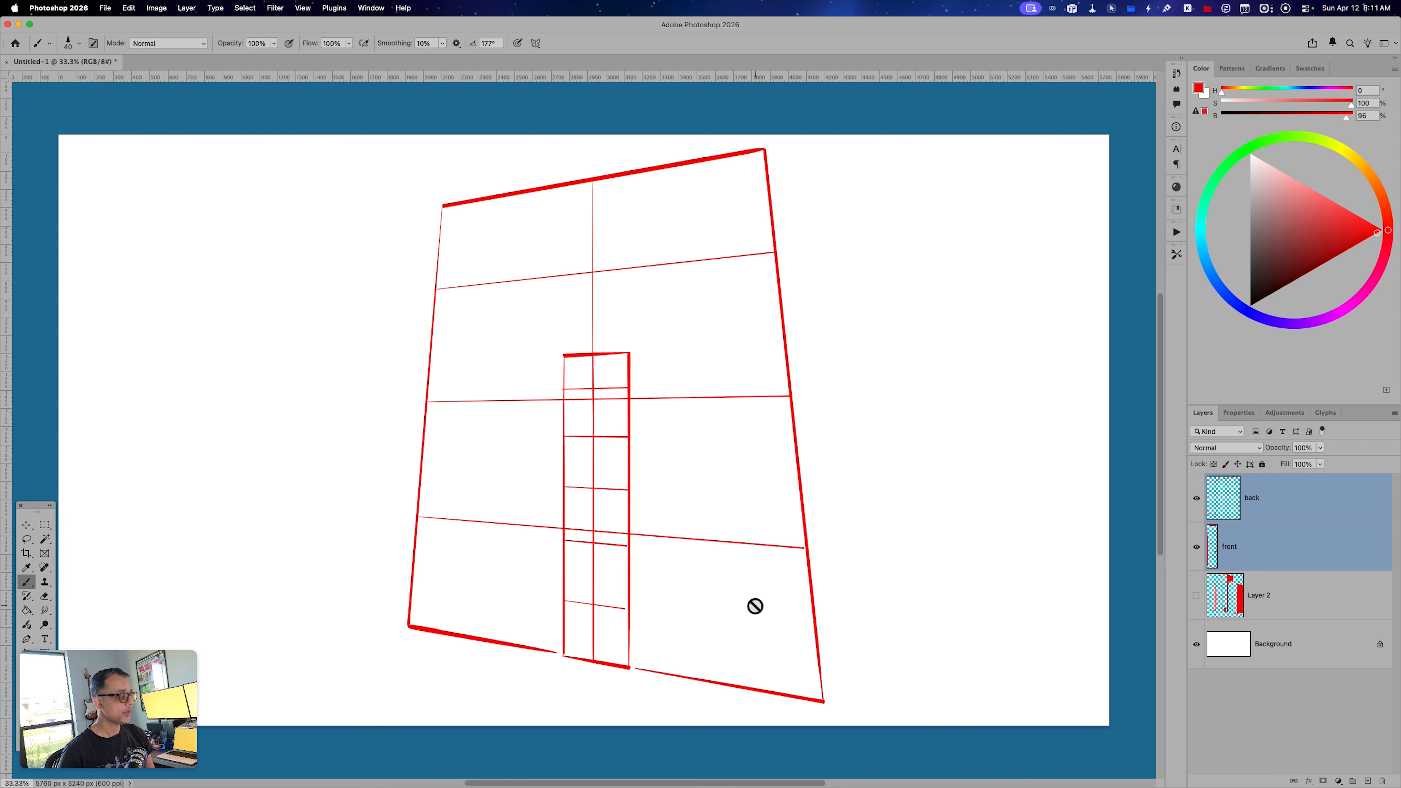
{"action": "left_click", "coordinate": [1251, 552]}
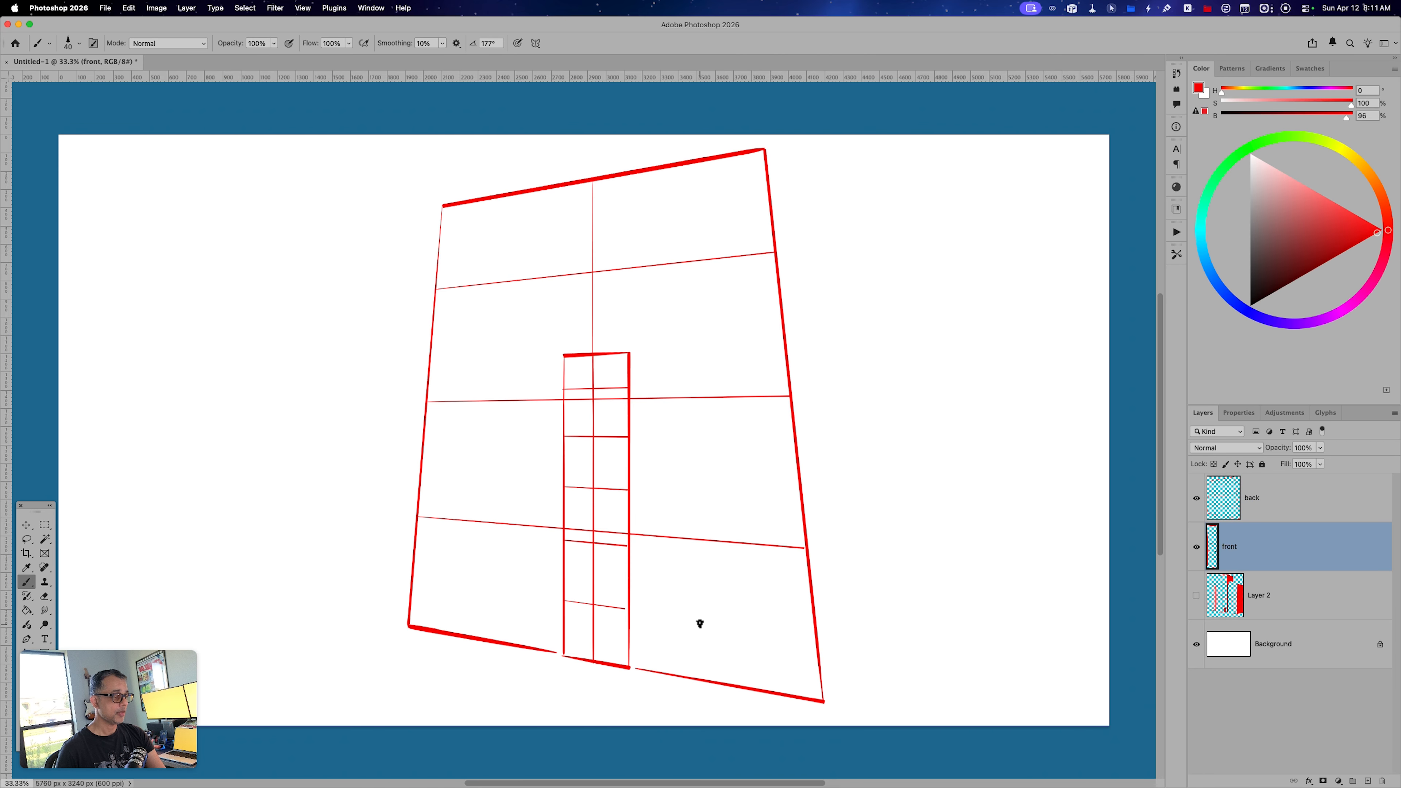
{"action": "key", "text": "v"}
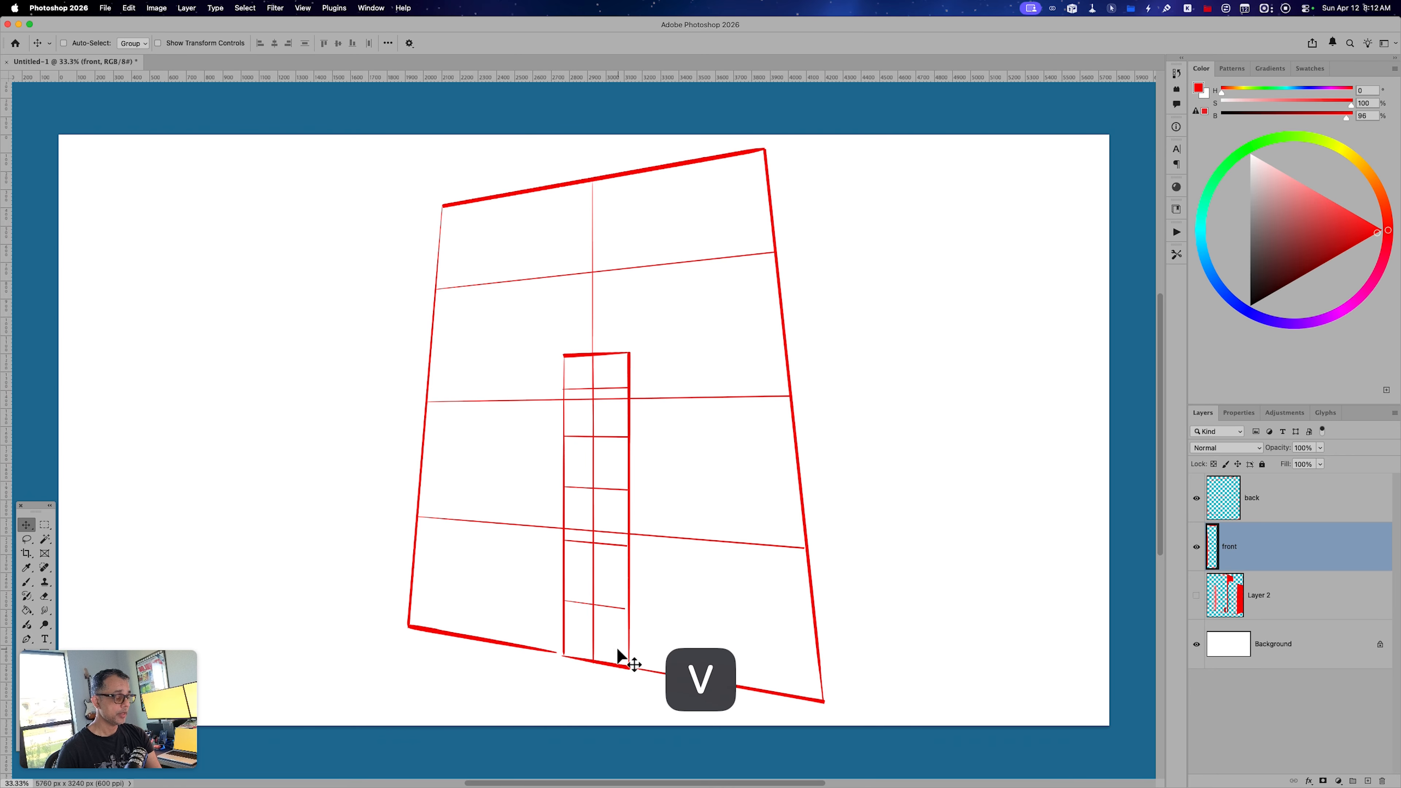
{"action": "left_click_drag", "start_coordinate": [618, 652], "coordinate": [554, 655]}
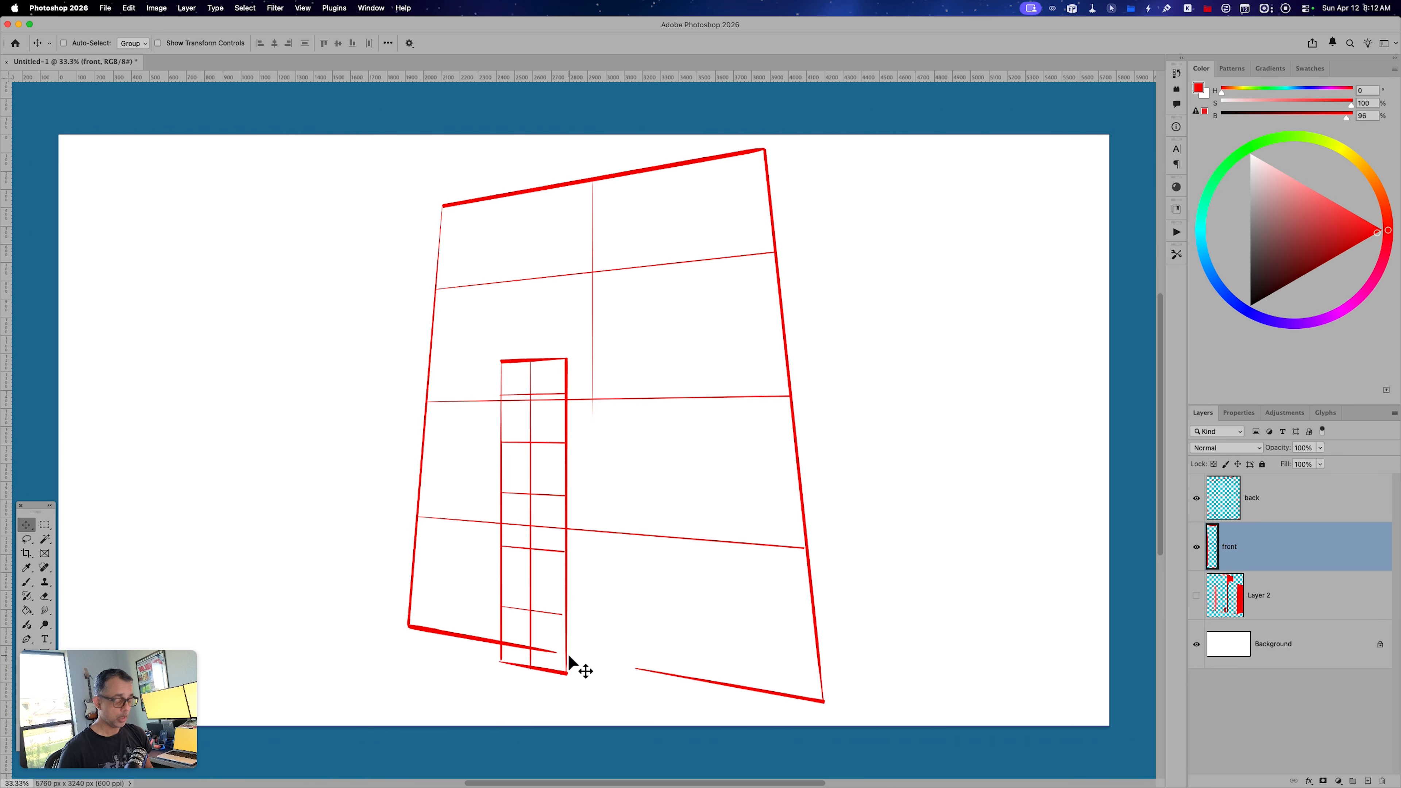
{"action": "key", "text": "super"}
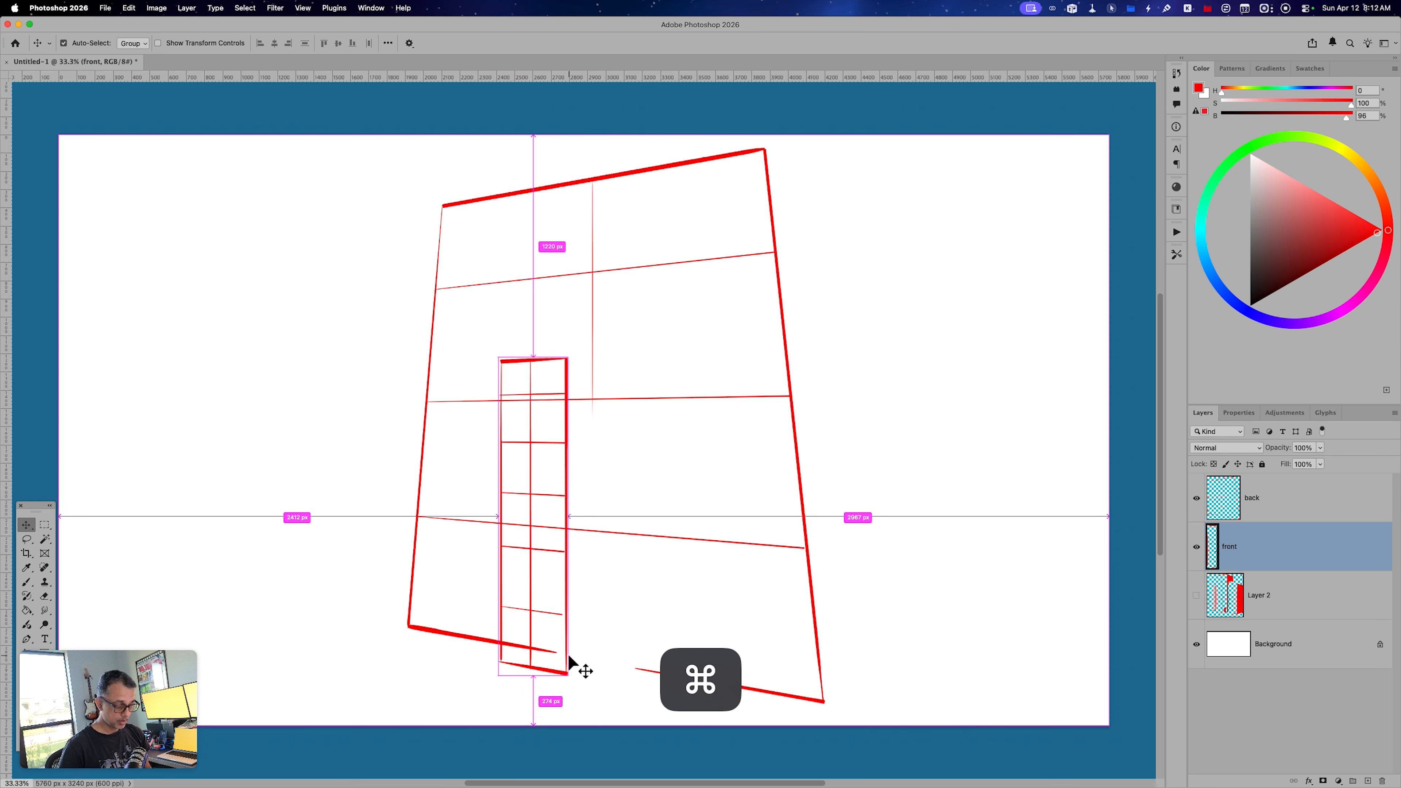
{"action": "key", "text": "super+j"}
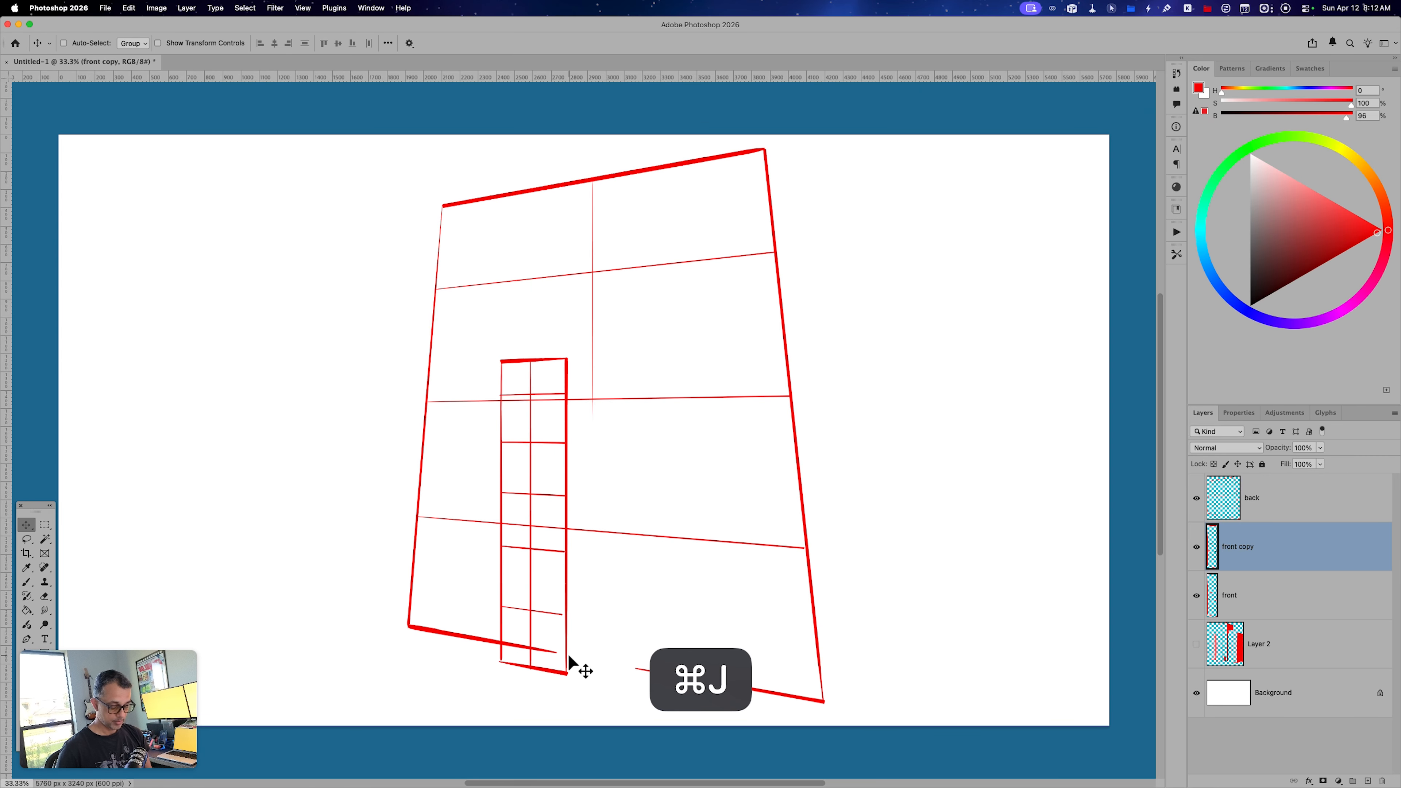
Move the front copy's rectangle against the right edge of the original narrow rectangle and scale it down to about 92.6%.
{"action": "key", "text": "v"}
{"action": "left_click_drag", "start_coordinate": [601, 641], "coordinate": [654, 640]}
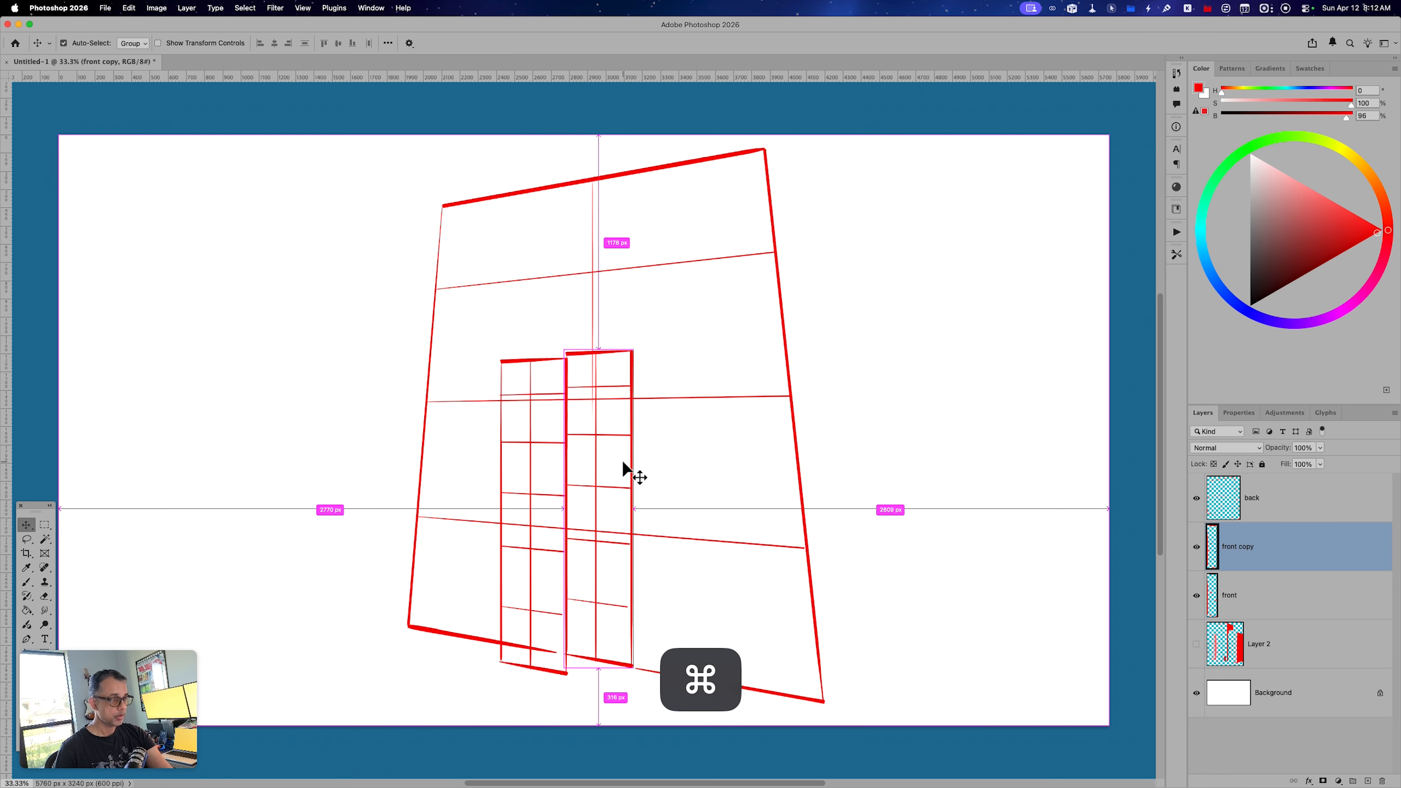
{"action": "key", "text": "super+t"}
{"action": "left_click_drag", "start_coordinate": [633, 349], "coordinate": [628, 374]}
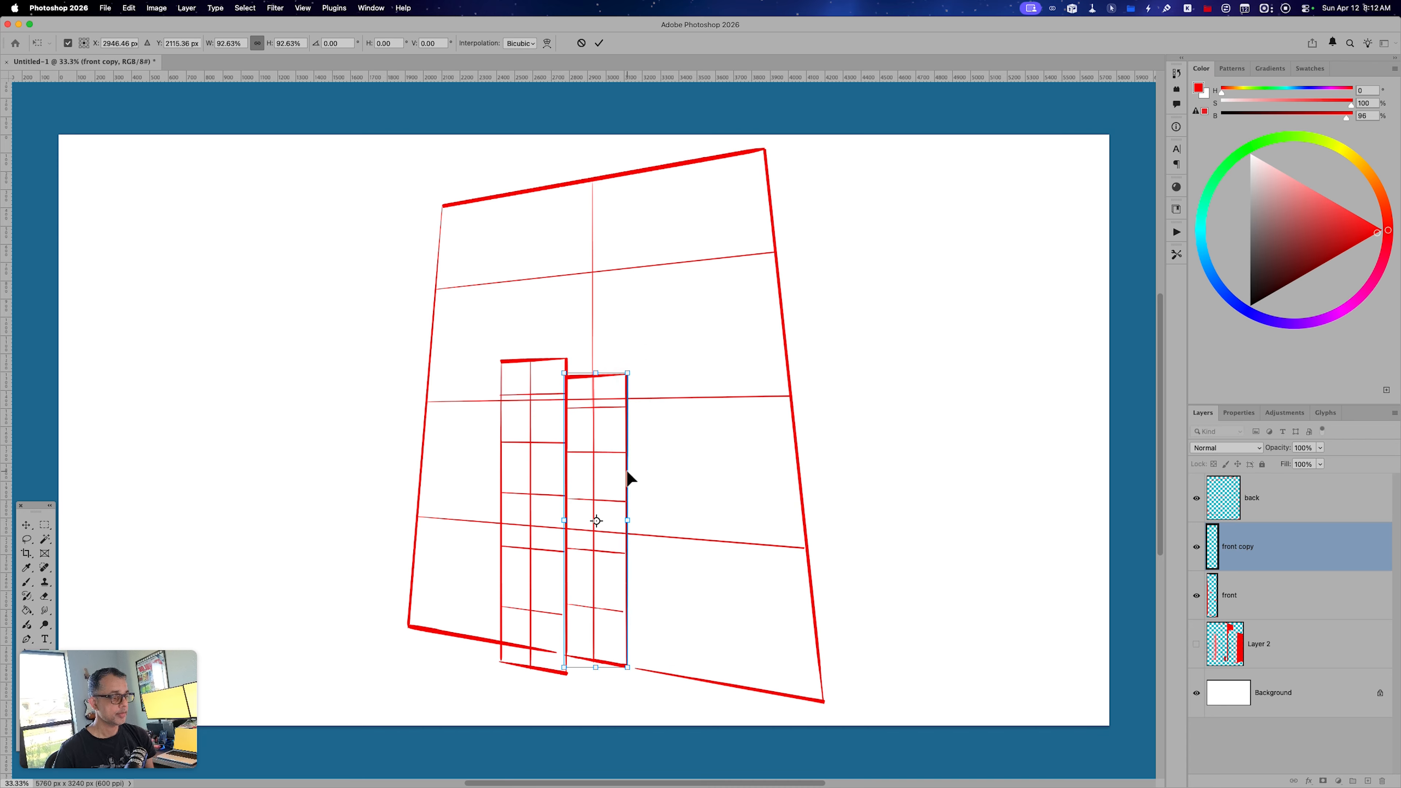
{"action": "key", "text": "Return"}
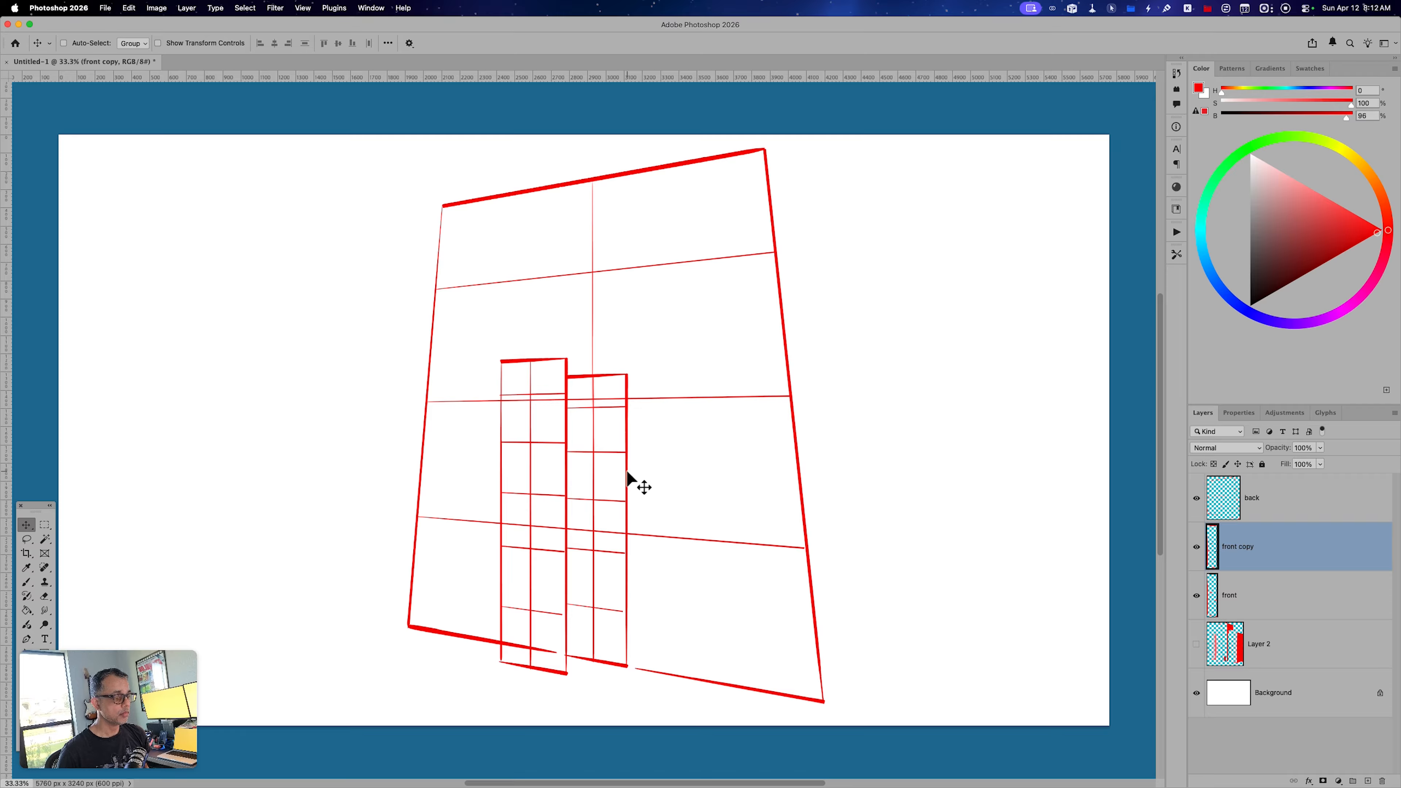
{"action": "left_click", "coordinate": [1196, 547]}
{"action": "left_click", "coordinate": [1197, 547]}
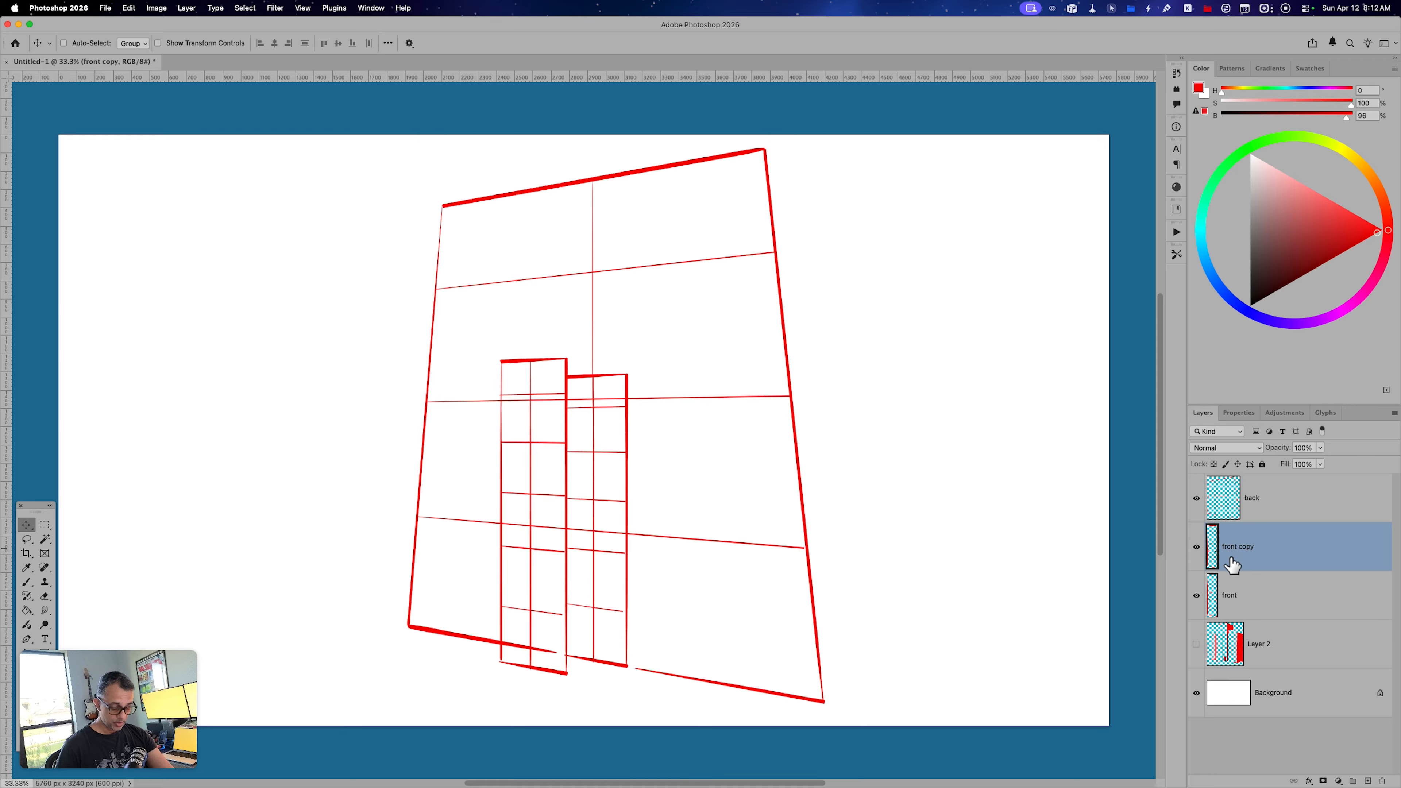
Lower the front copy layer's opacity to 40% and add a new layer above it.
{"action": "key", "text": "v"}
{"action": "key", "text": "4"}
{"action": "key", "text": "alt+shift+super+n"}
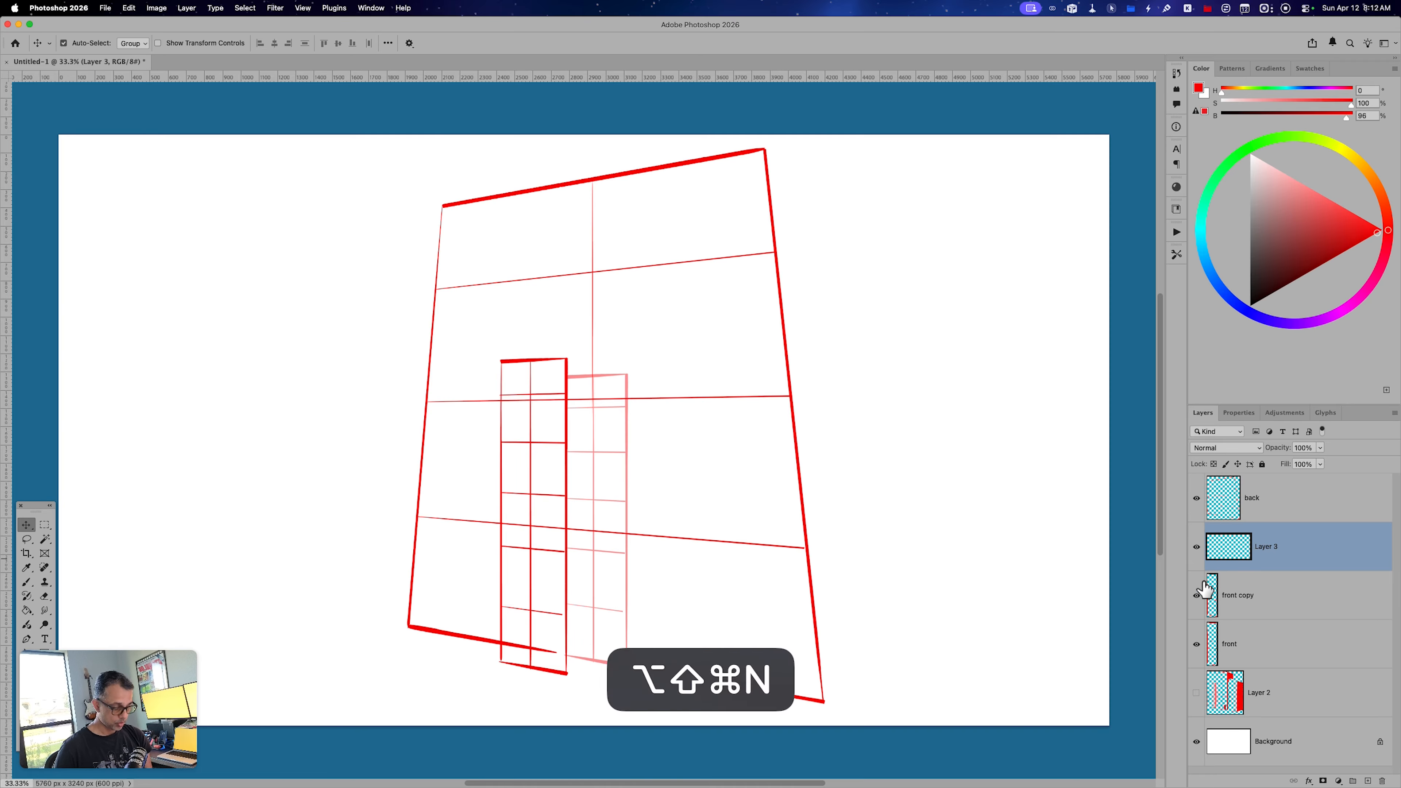
Brush the narrow tower's side face on the new layer, tracing its top, far vertical and bottom edges along the faded copy.
{"action": "key", "text": "b"}
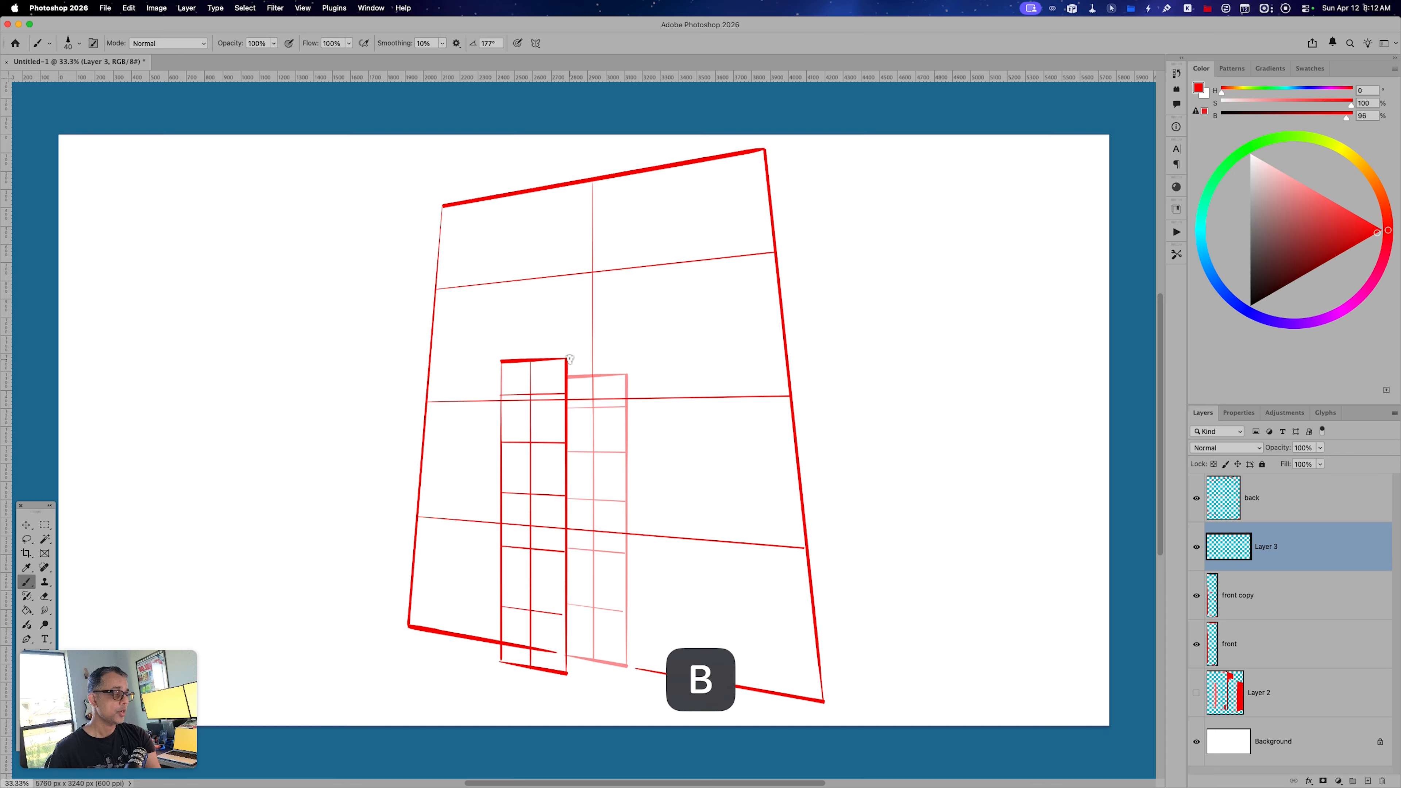
{"action": "left_click_drag", "start_coordinate": [568, 359], "coordinate": [628, 375]}
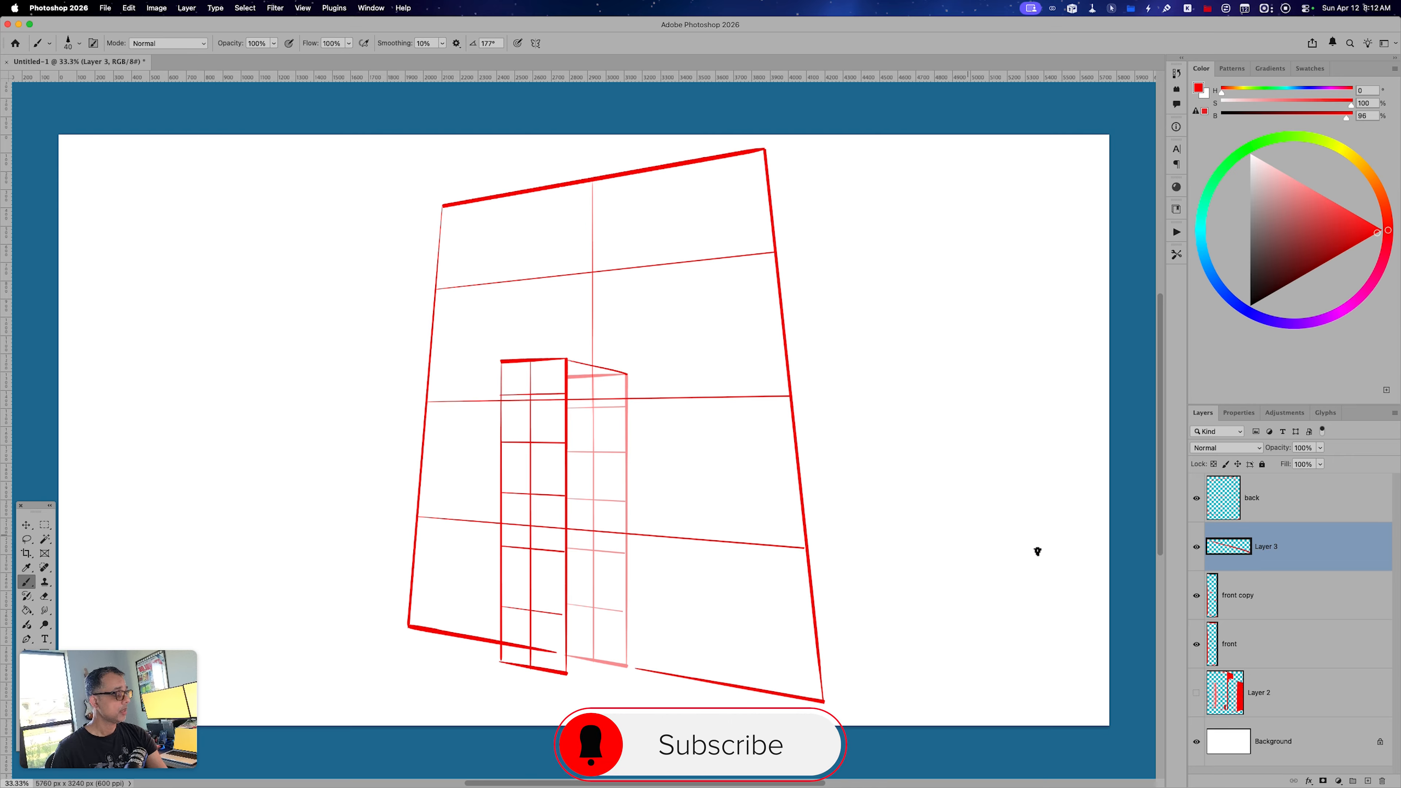
{"action": "left_click", "coordinate": [1196, 596]}
{"action": "left_click", "coordinate": [1196, 596]}
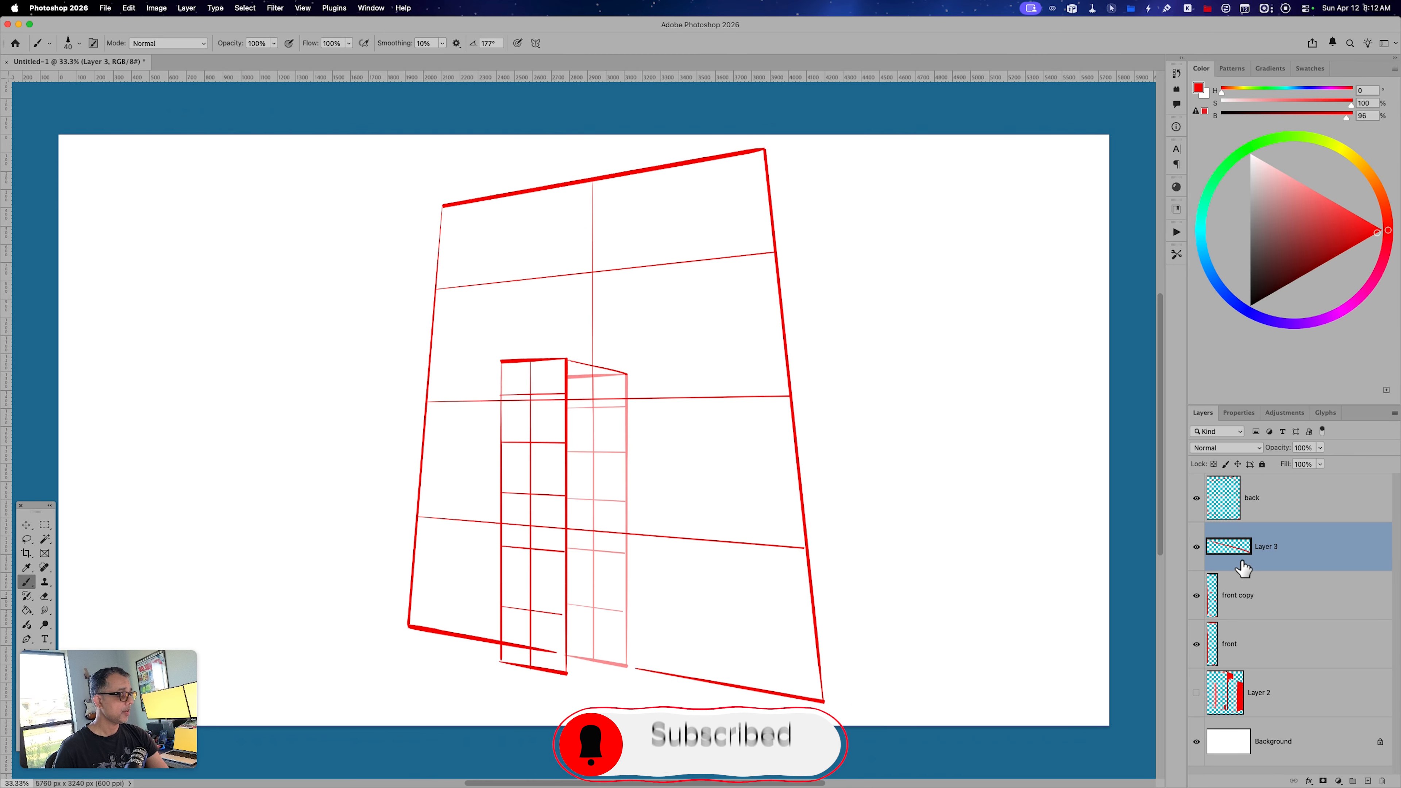
{"action": "left_click", "coordinate": [627, 544], "text": "shift"}
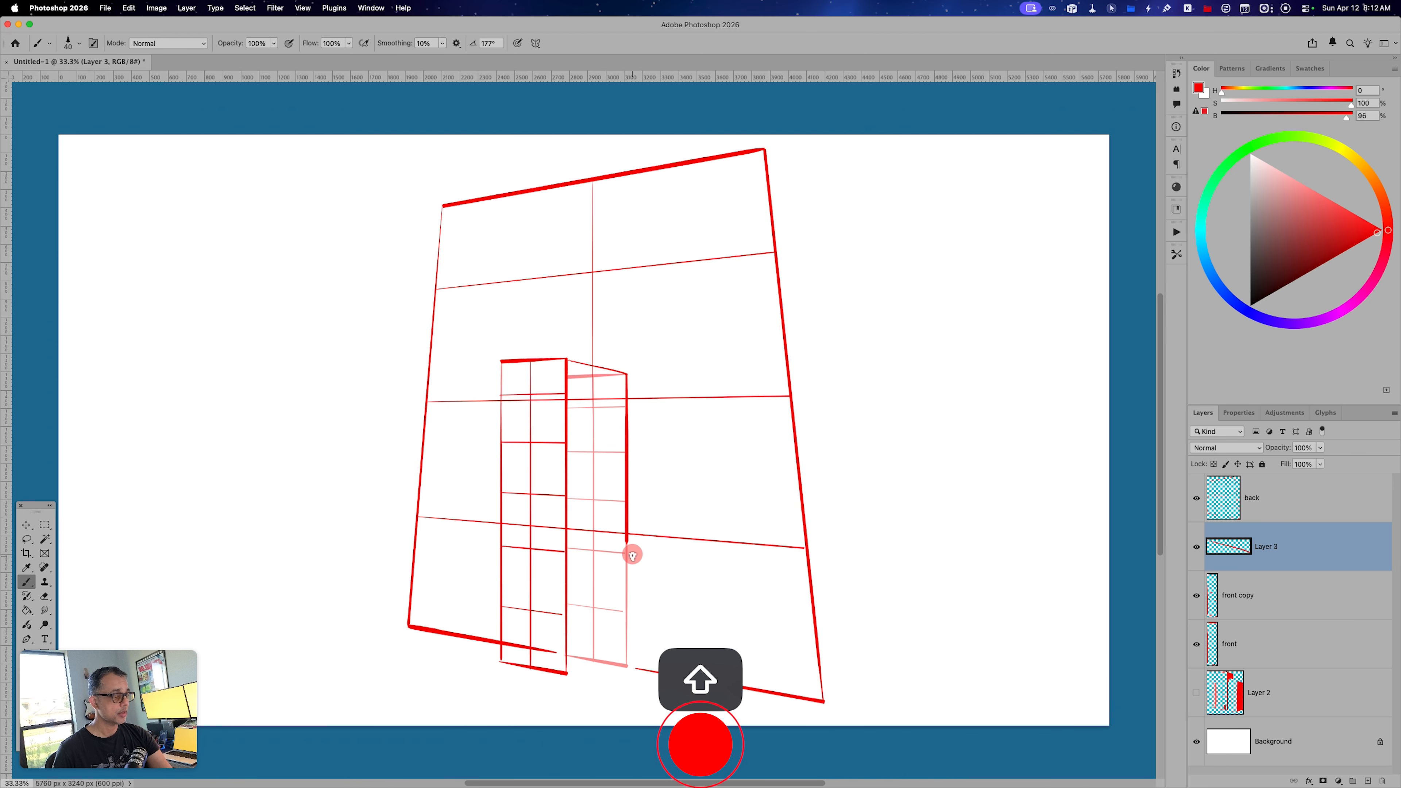
{"action": "left_click", "coordinate": [627, 664], "text": "shift"}
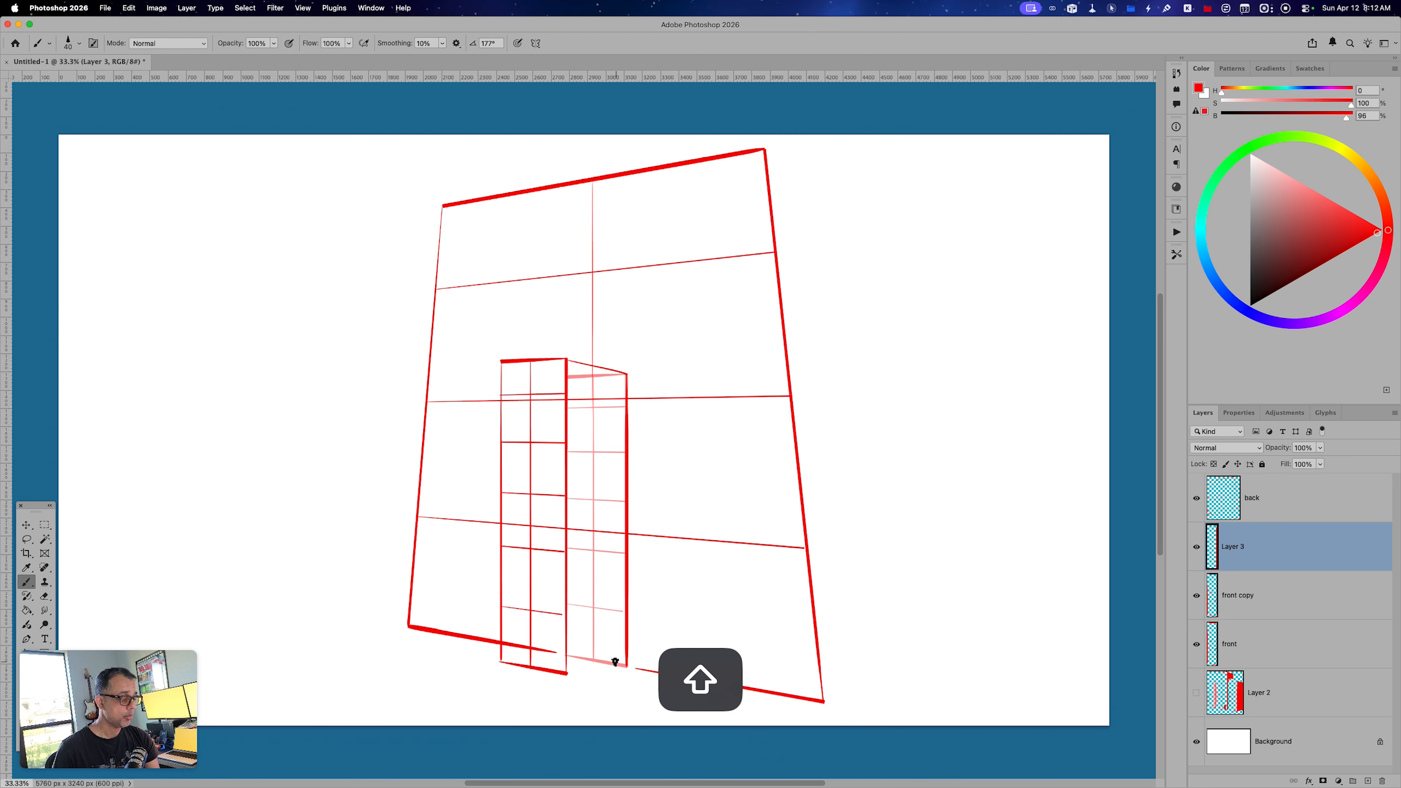
{"action": "left_click", "coordinate": [566, 672], "text": "shift"}
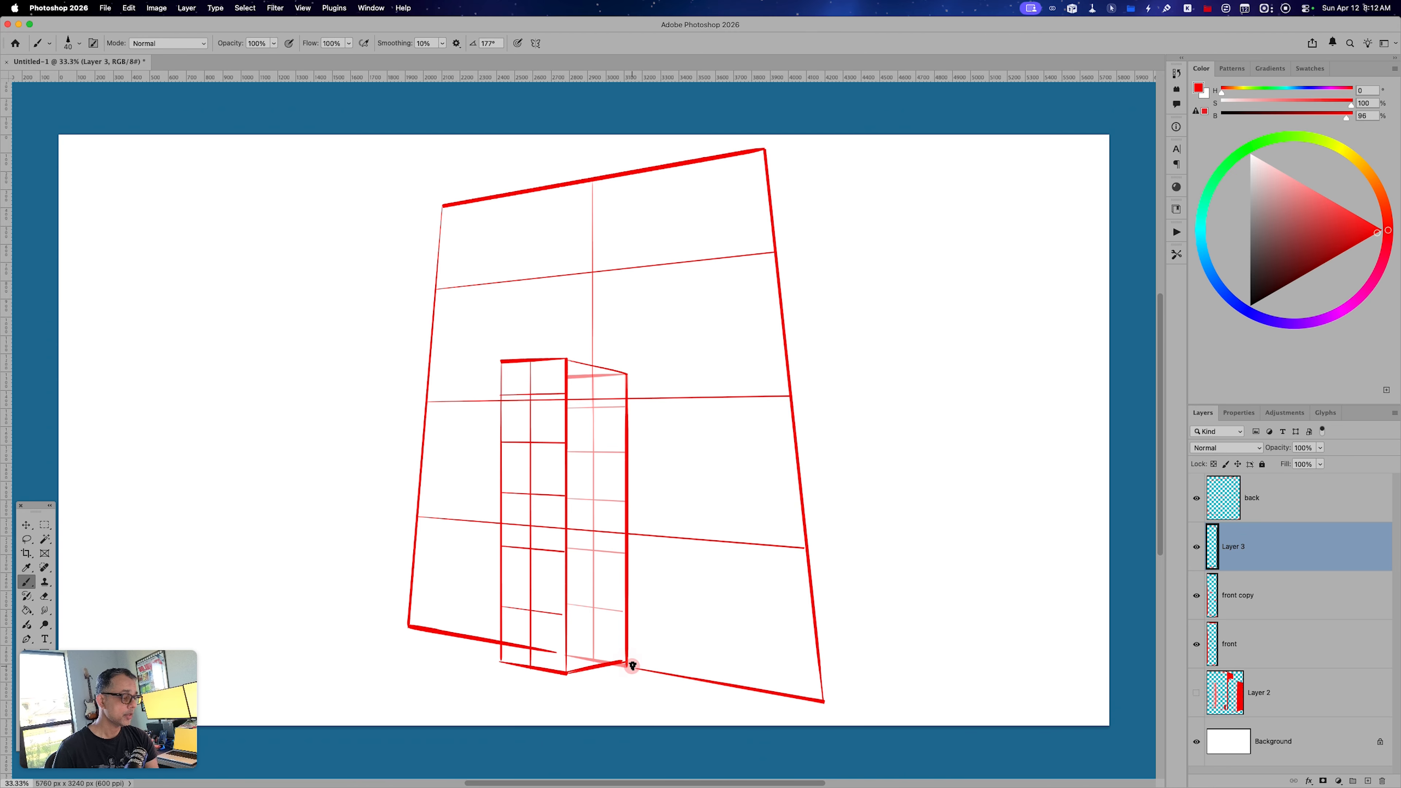
Hide the front copy layer and reorder the layers so it sits above back, with Layer 3 and front beneath.
{"action": "left_click", "coordinate": [1196, 596]}
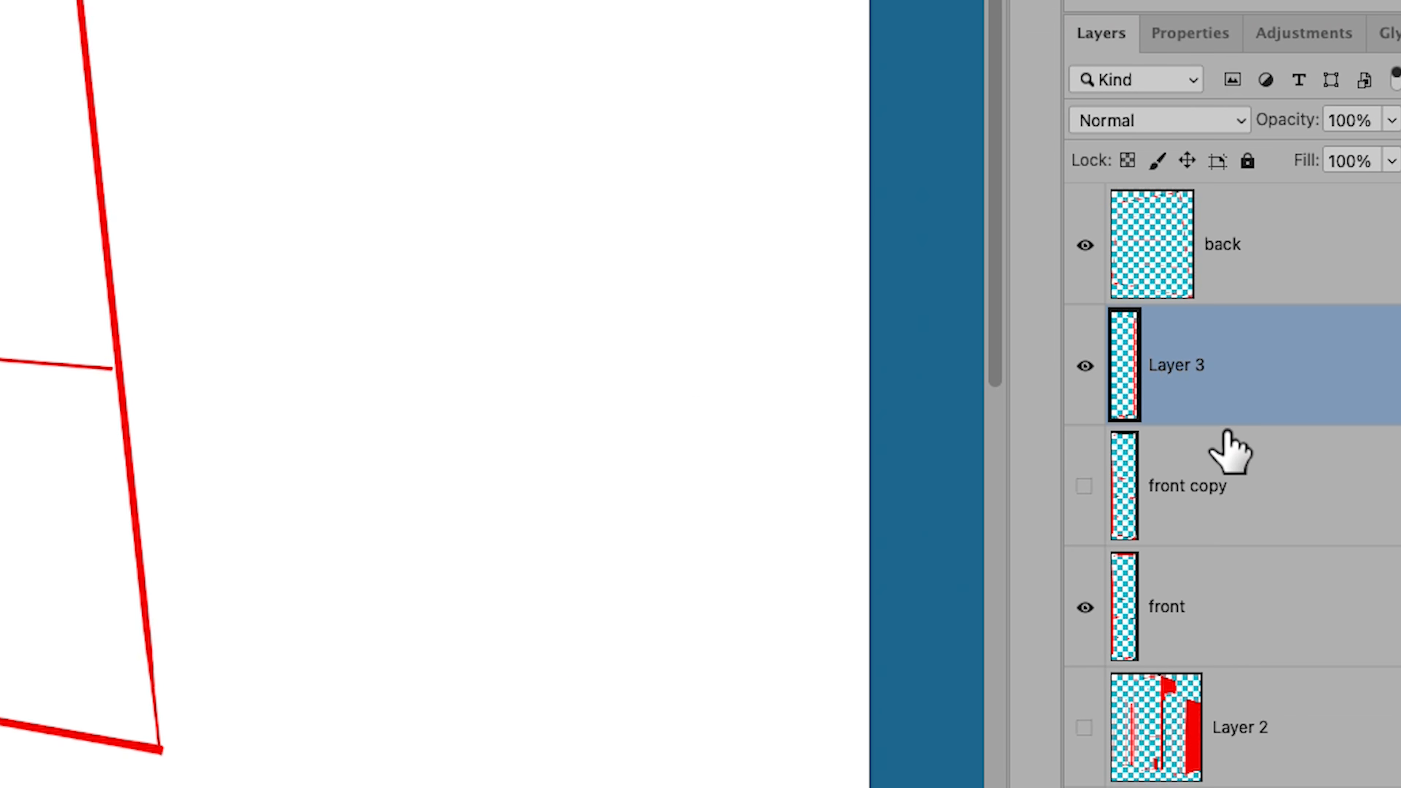
{"action": "left_click_drag", "start_coordinate": [1238, 394], "coordinate": [1233, 525]}
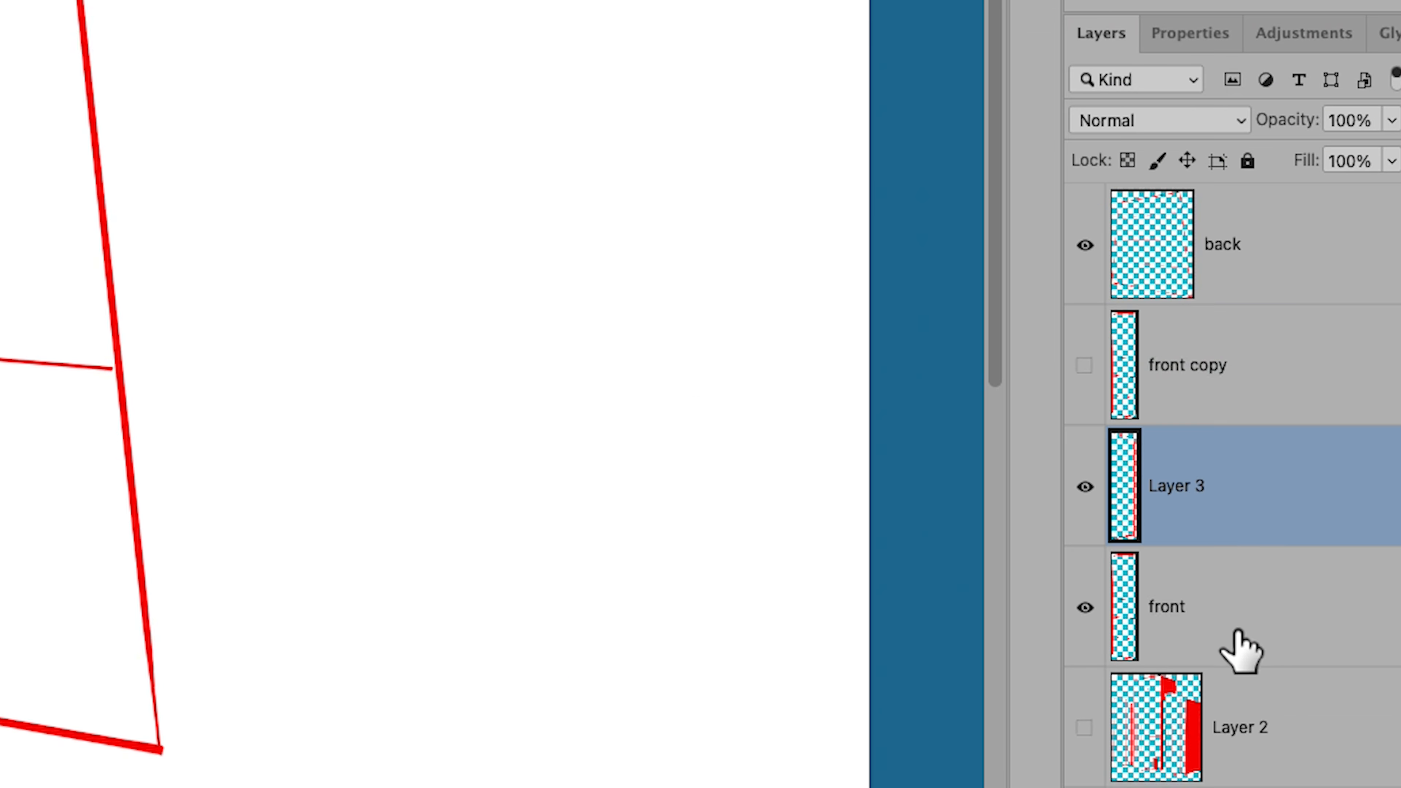
{"action": "left_click_drag", "start_coordinate": [1244, 293], "coordinate": [1261, 436]}
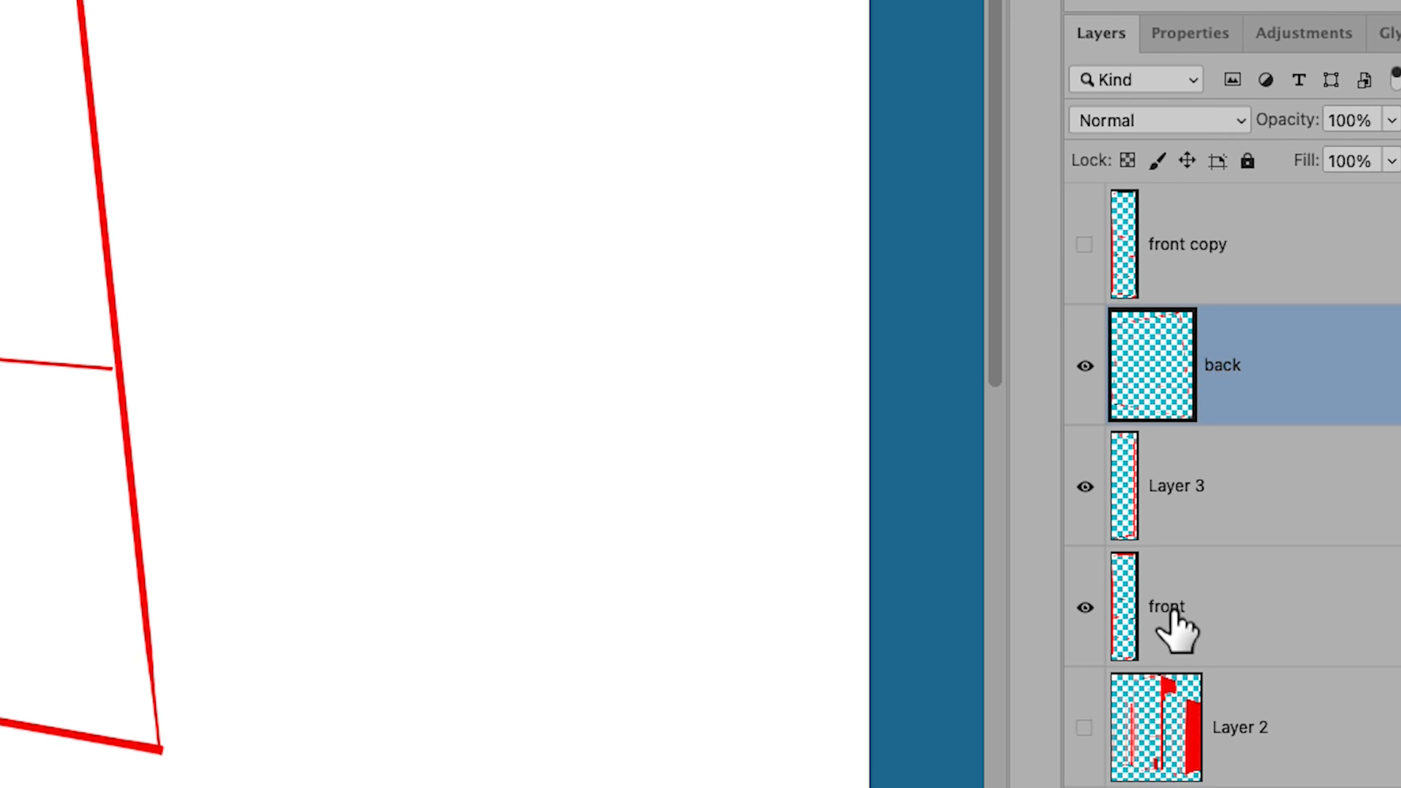
Duplicate the back layer, shift the copy to the right of the original and scale it down to about 84.3%.
{"action": "left_click", "coordinate": [1209, 632]}
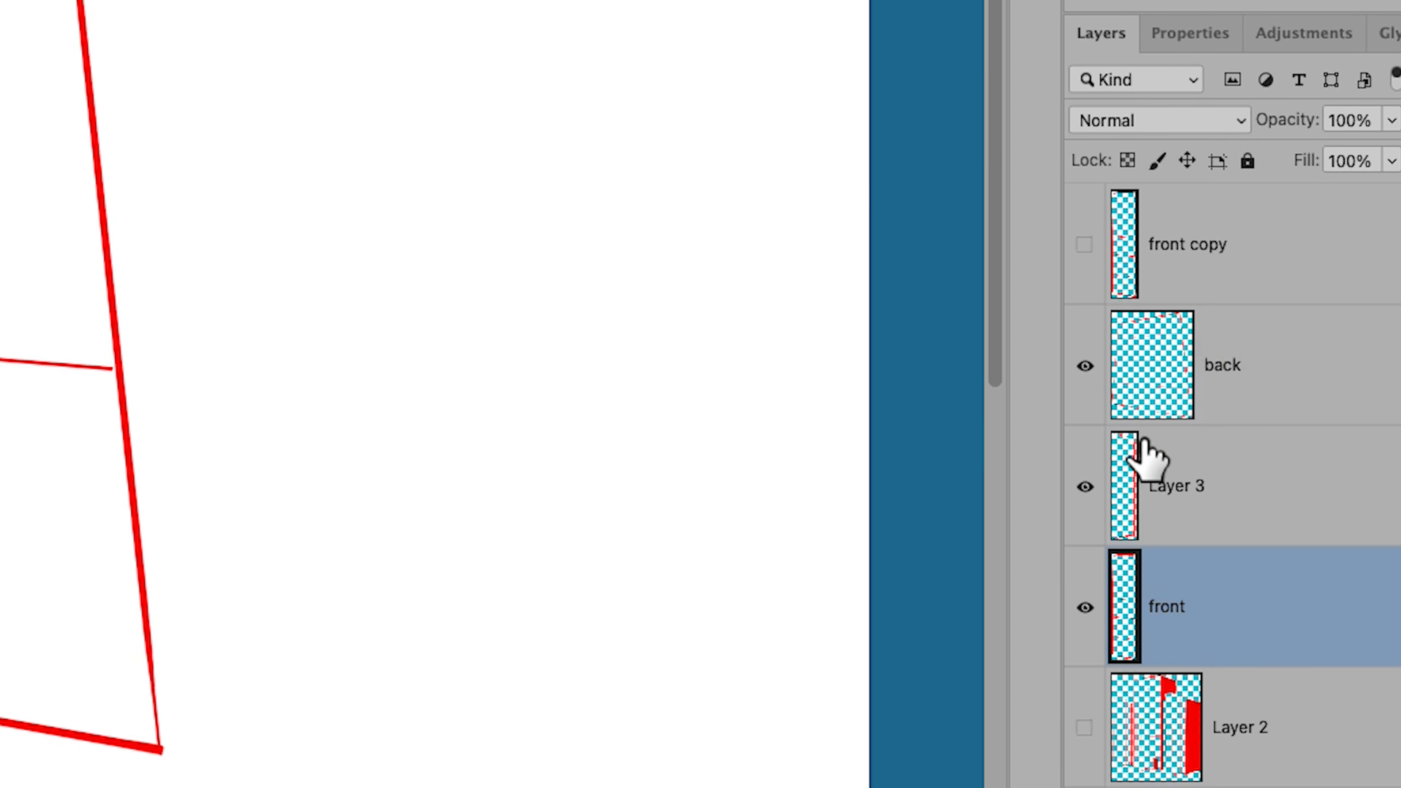
{"action": "left_click", "coordinate": [1085, 366]}
{"action": "left_click", "coordinate": [1247, 546]}
{"action": "left_click", "coordinate": [1197, 546]}
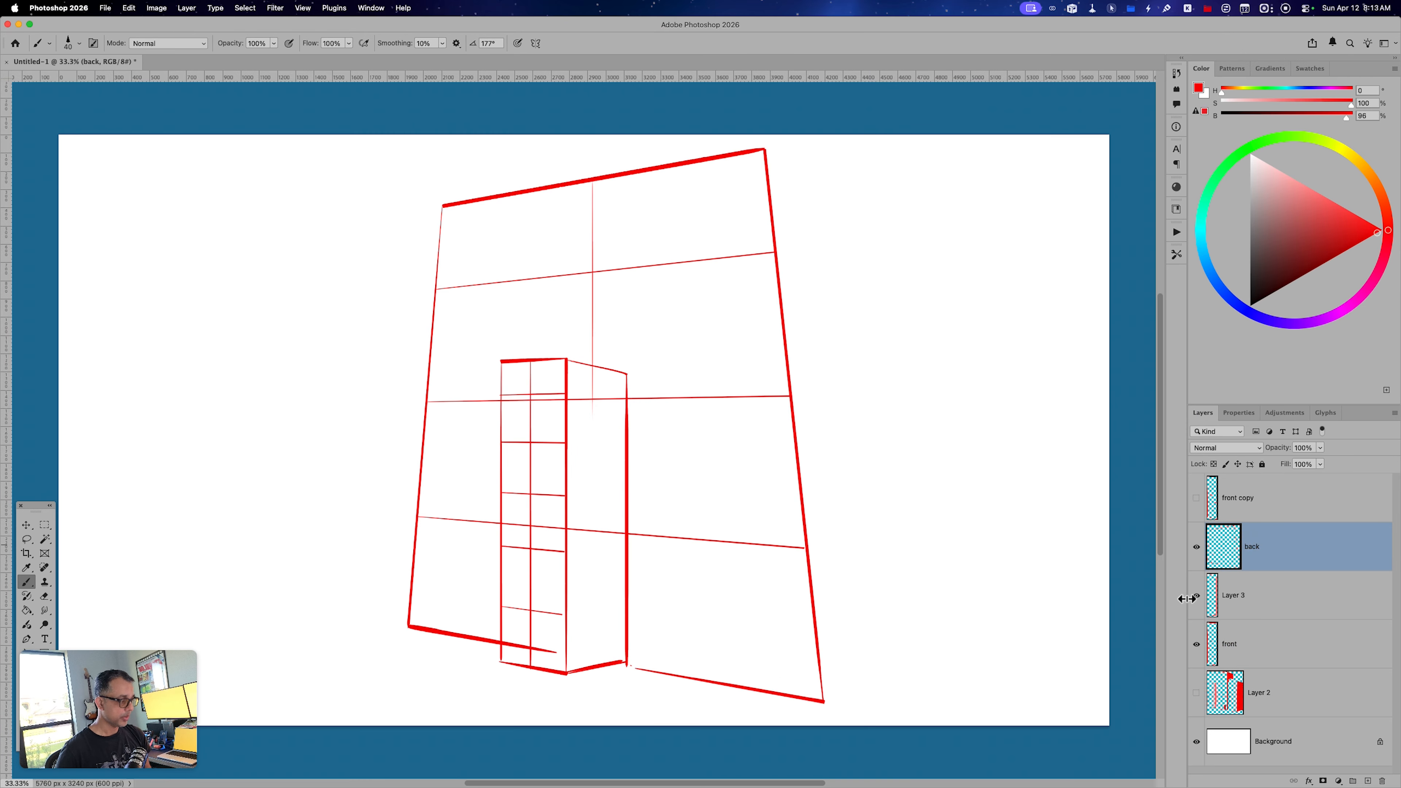
{"action": "key", "text": "super"}
{"action": "key", "text": "super+j"}
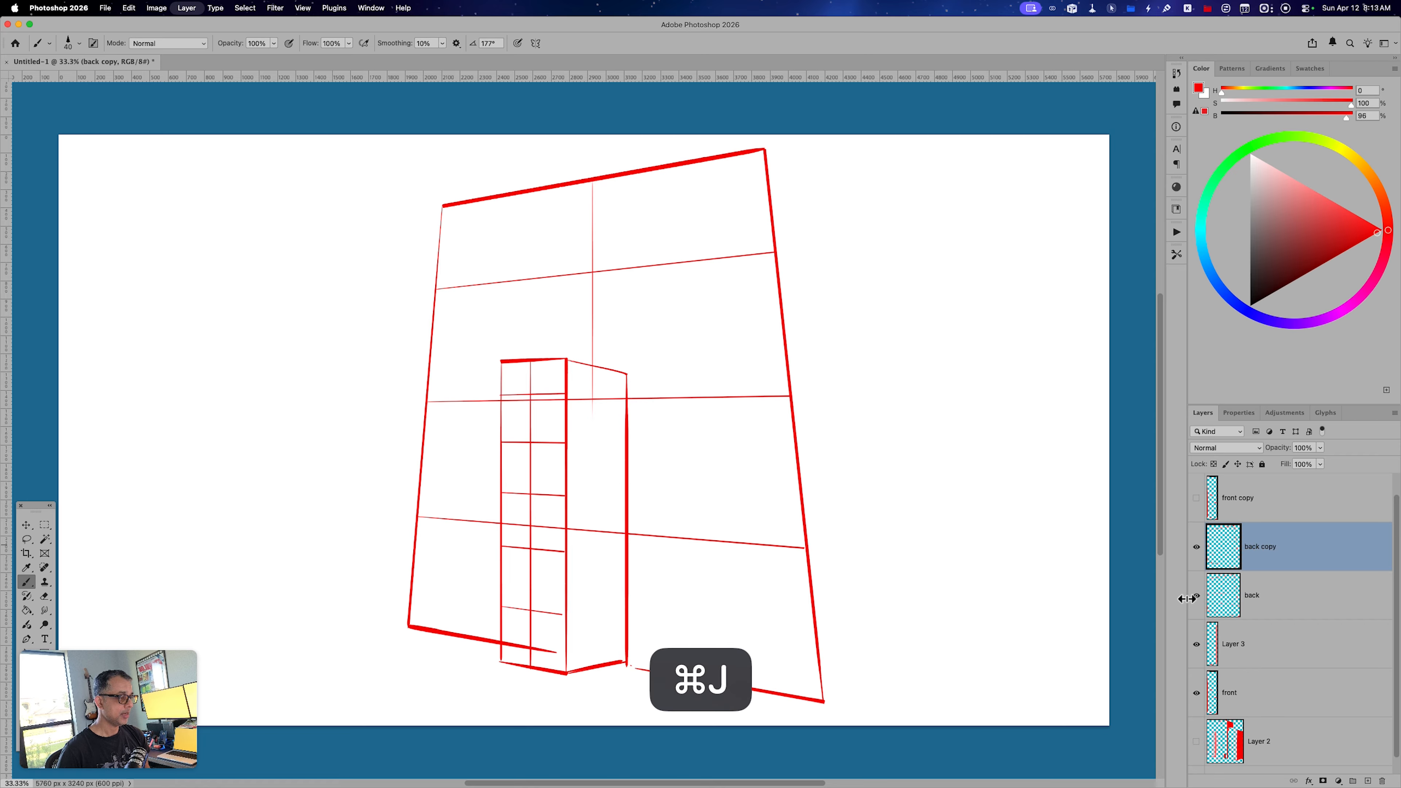
{"action": "key", "text": "super+t"}
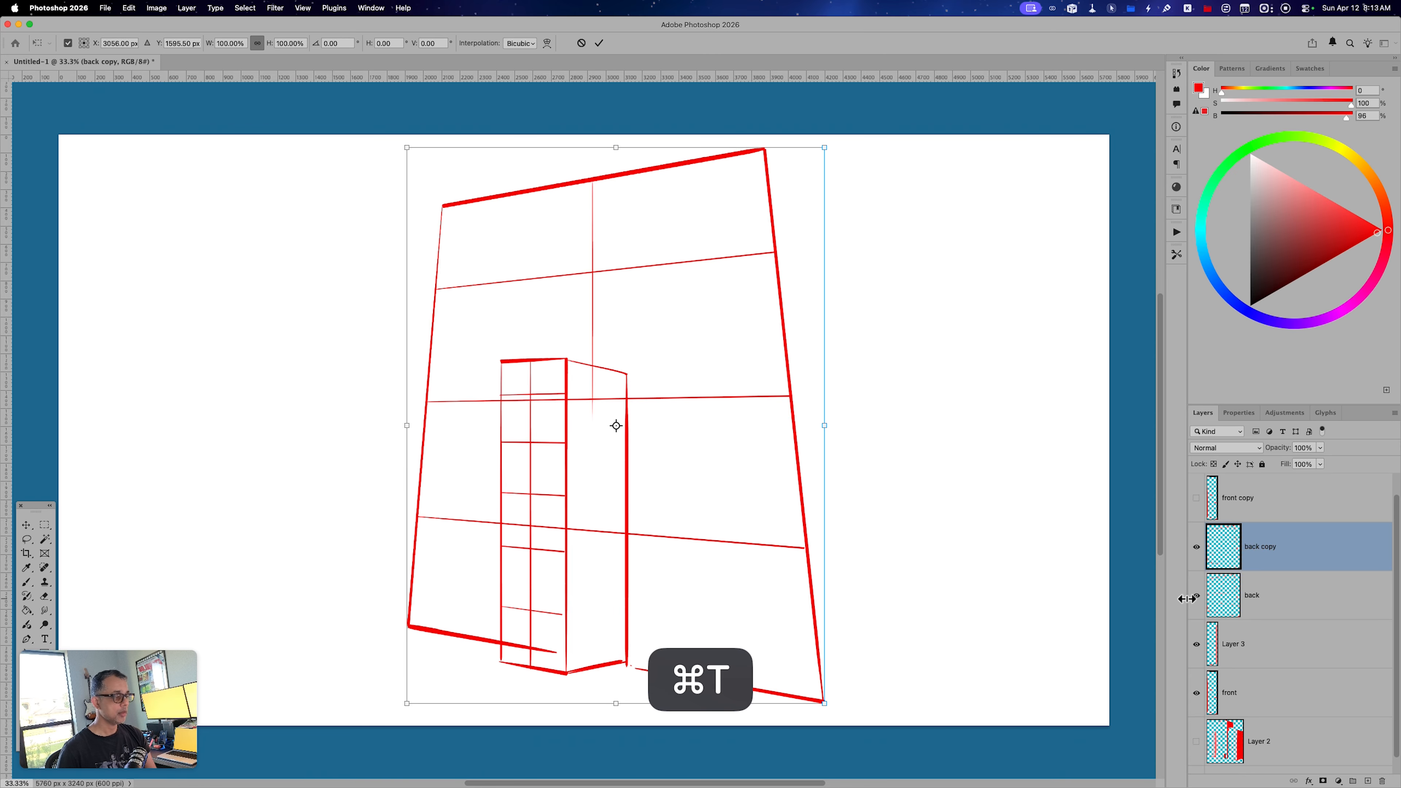
{"action": "left_click_drag", "start_coordinate": [706, 523], "coordinate": [880, 512]}
{"action": "key", "text": "alt"}
{"action": "left_click_drag", "start_coordinate": [995, 703], "coordinate": [960, 659]}
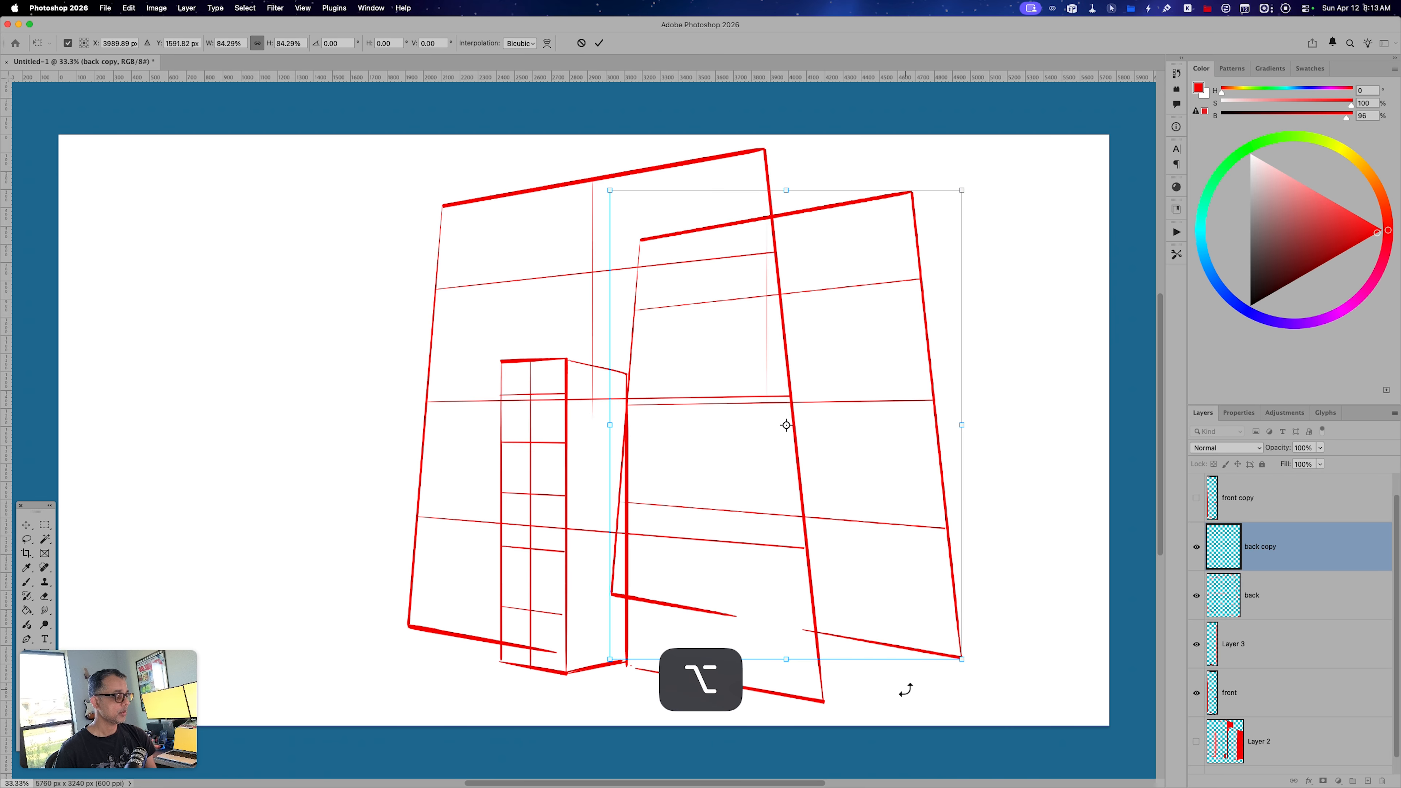
{"action": "key", "text": "Return"}
Add a new layer and brush a straight line joining the bottom right corners of the two large trapezoids.
{"action": "key", "text": "b"}
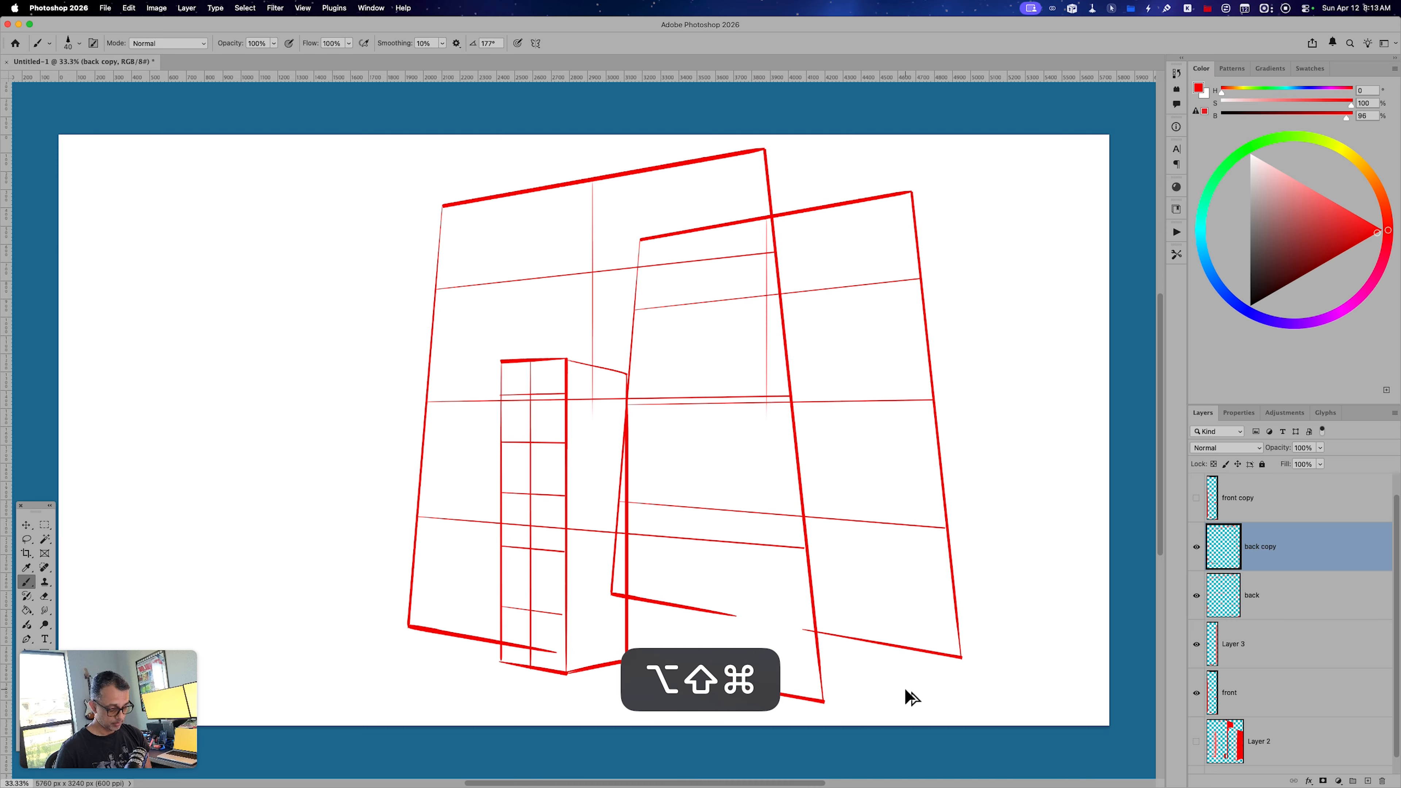
{"action": "key", "text": "alt+shift+super+n"}
{"action": "key", "text": "b"}
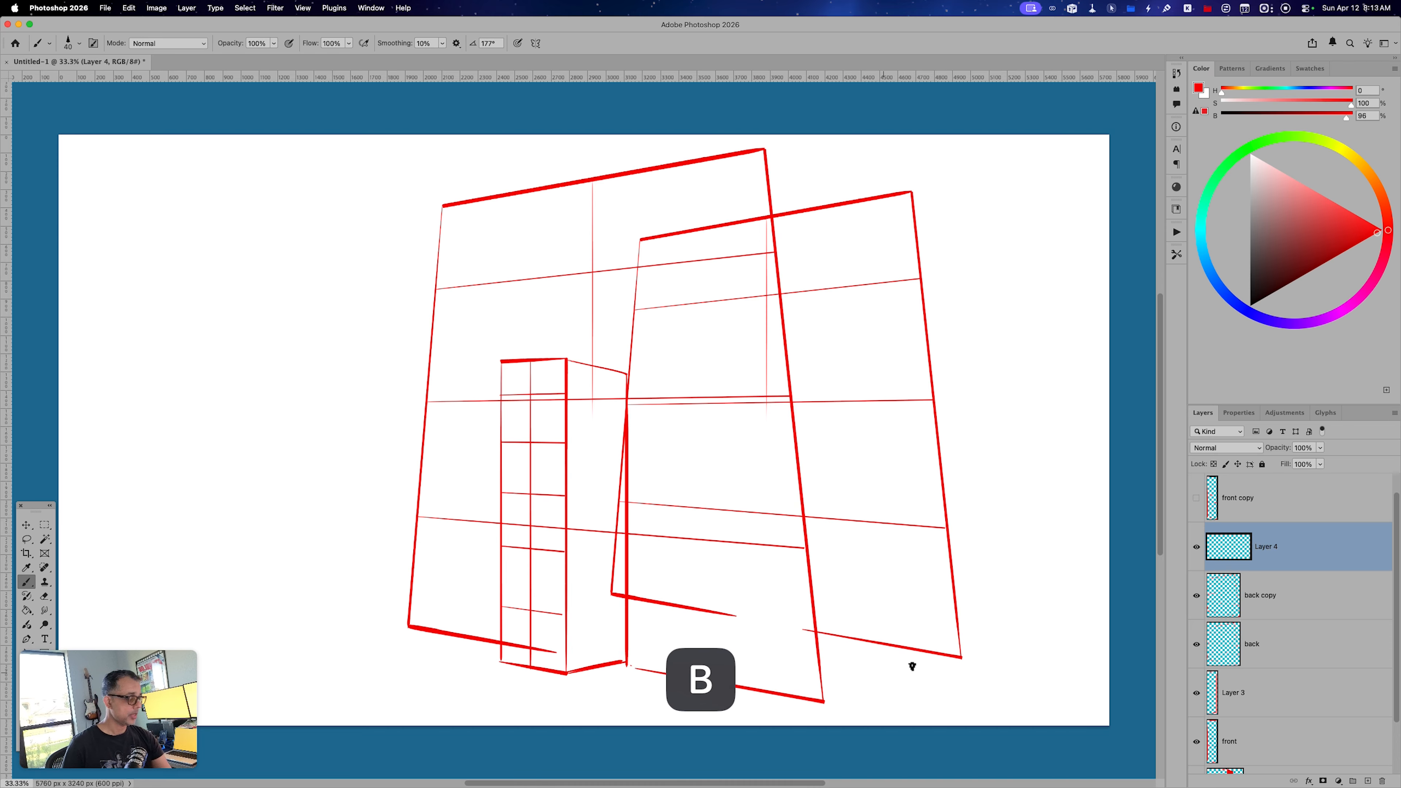
{"action": "left_click", "coordinate": [962, 655]}
{"action": "left_click", "coordinate": [820, 705], "text": "shift"}
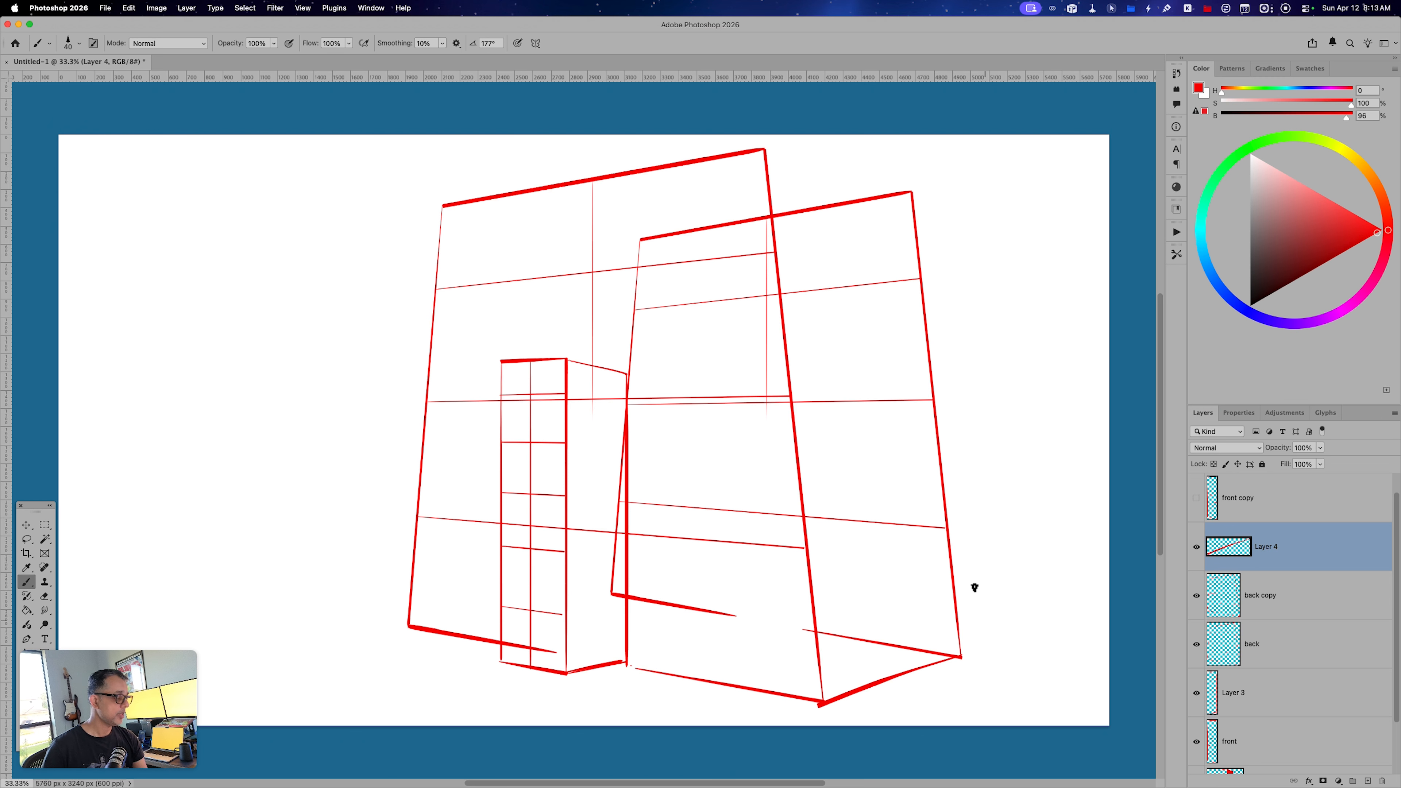
{"action": "left_click_drag", "start_coordinate": [763, 150], "coordinate": [884, 188]}
{"action": "key", "text": "super+z"}
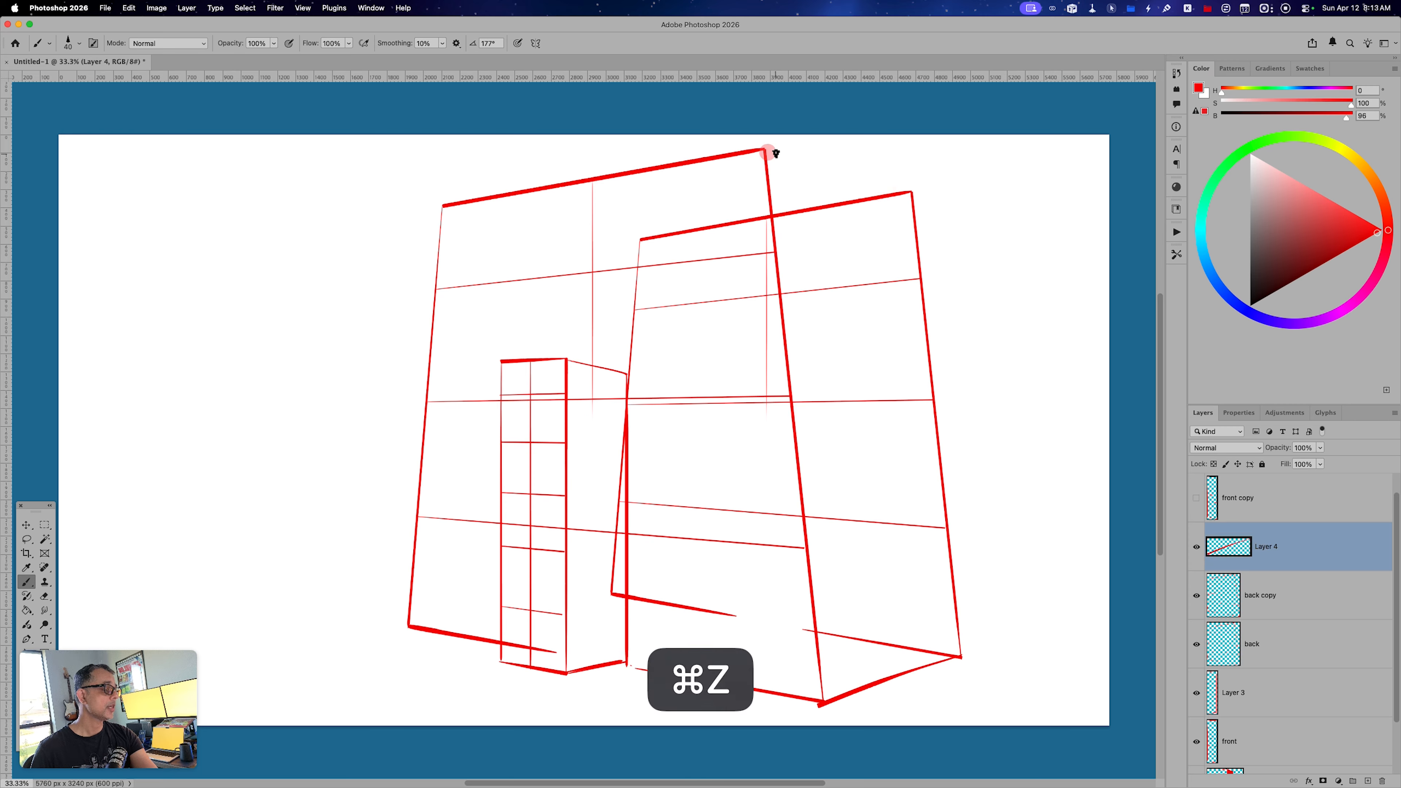
{"action": "left_click_drag", "start_coordinate": [766, 150], "coordinate": [906, 187]}
{"action": "key", "text": "super+z"}
{"action": "left_click_drag", "start_coordinate": [765, 149], "coordinate": [913, 192]}
{"action": "key", "text": "super+z"}
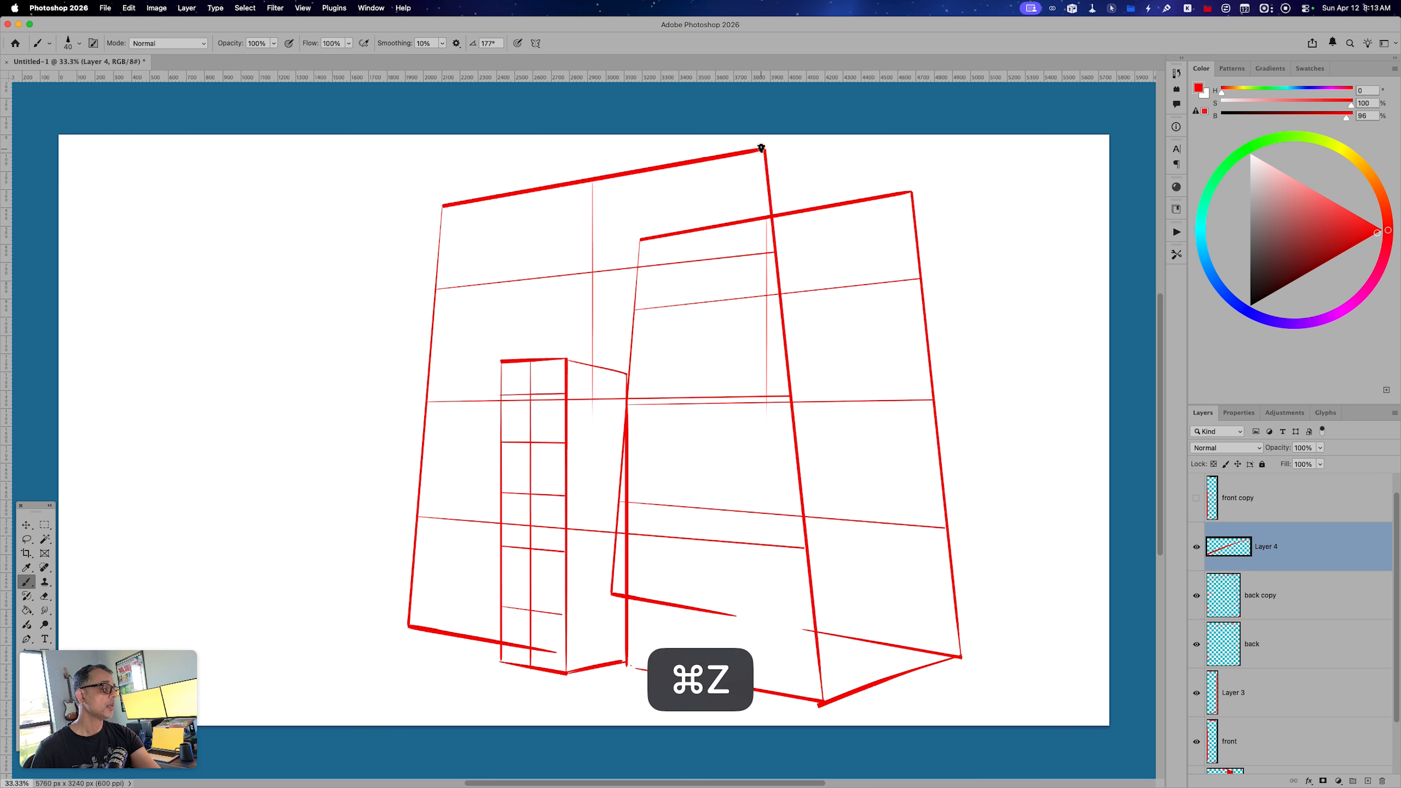
Brush a receding line joining the top right corners of the two large trapezoids.
{"action": "left_click_drag", "start_coordinate": [765, 149], "coordinate": [913, 192]}
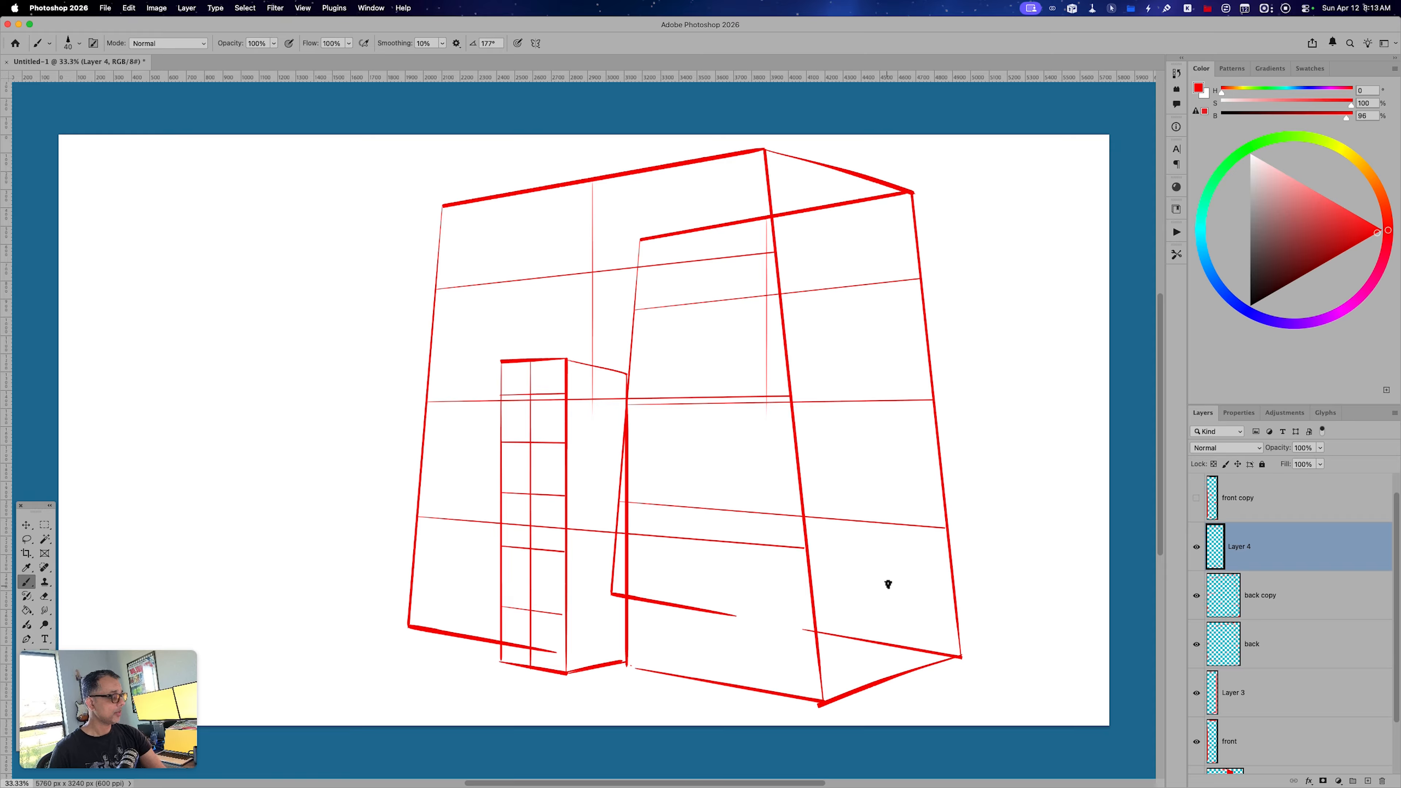
Lasso everything on the back copy layer except its right edge and cut it away, leaving a clean side wall.
{"action": "left_click", "coordinate": [1269, 612]}
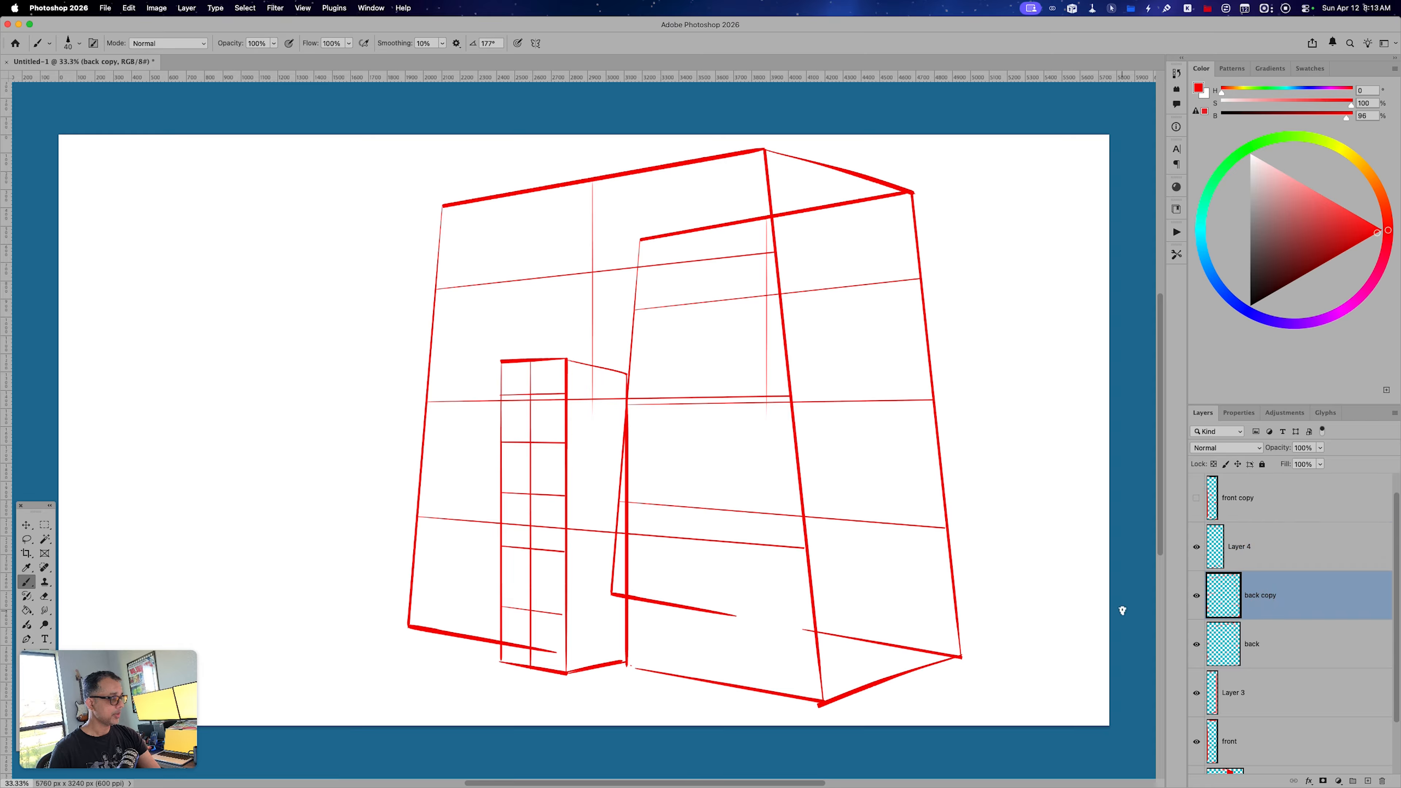
{"action": "key", "text": "l"}
{"action": "left_click_drag", "start_coordinate": [904, 193], "coordinate": [915, 271]}
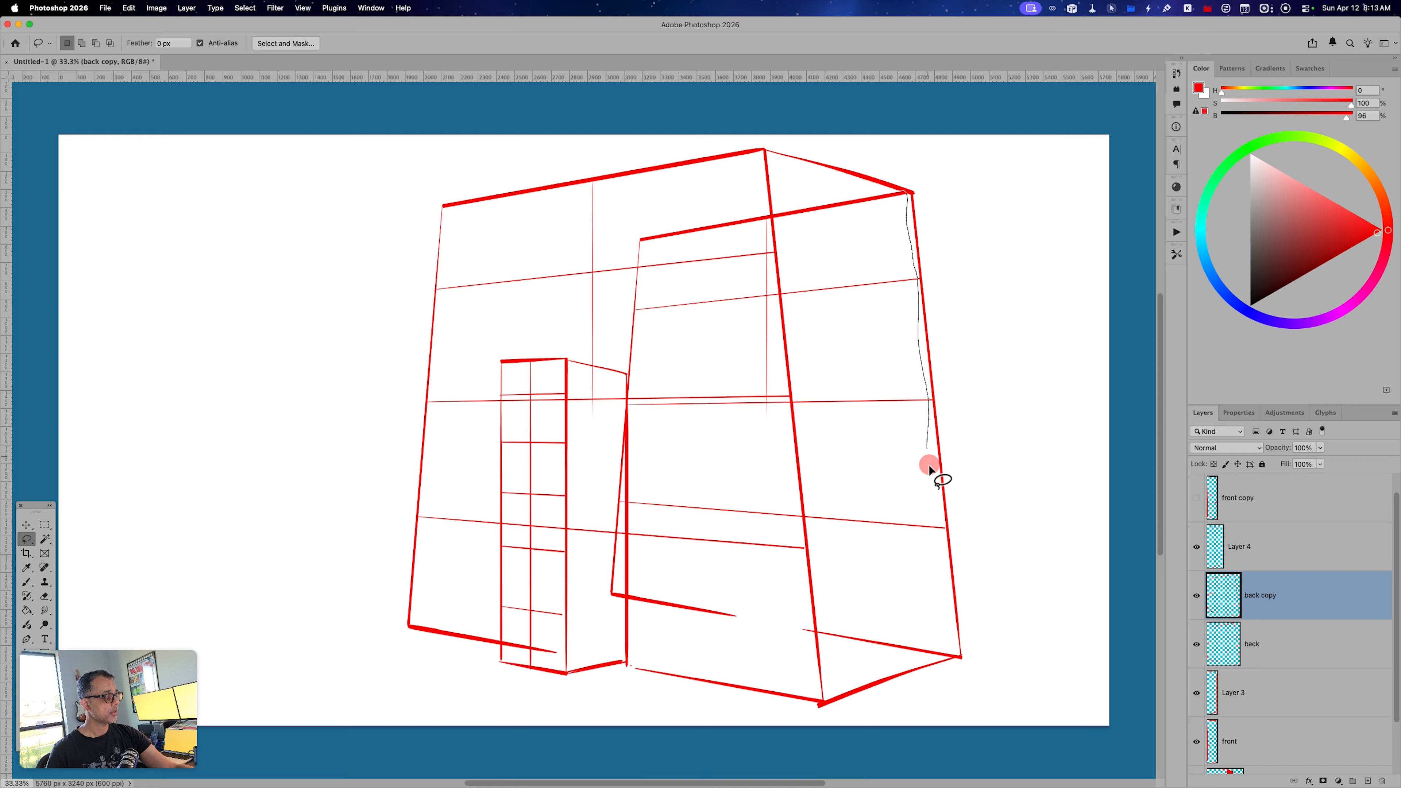
{"action": "mouse_move", "coordinate": [946, 600]}
{"action": "left_mouse_down"}
{"action": "mouse_move", "coordinate": [949, 646]}
{"action": "mouse_move", "coordinate": [784, 652]}
{"action": "mouse_move", "coordinate": [703, 646]}
{"action": "mouse_move", "coordinate": [605, 603]}
{"action": "mouse_move", "coordinate": [629, 266]}
{"action": "mouse_move", "coordinate": [816, 204]}
{"action": "mouse_move", "coordinate": [907, 193]}
{"action": "left_mouse_up"}
{"action": "key", "text": "super+x"}
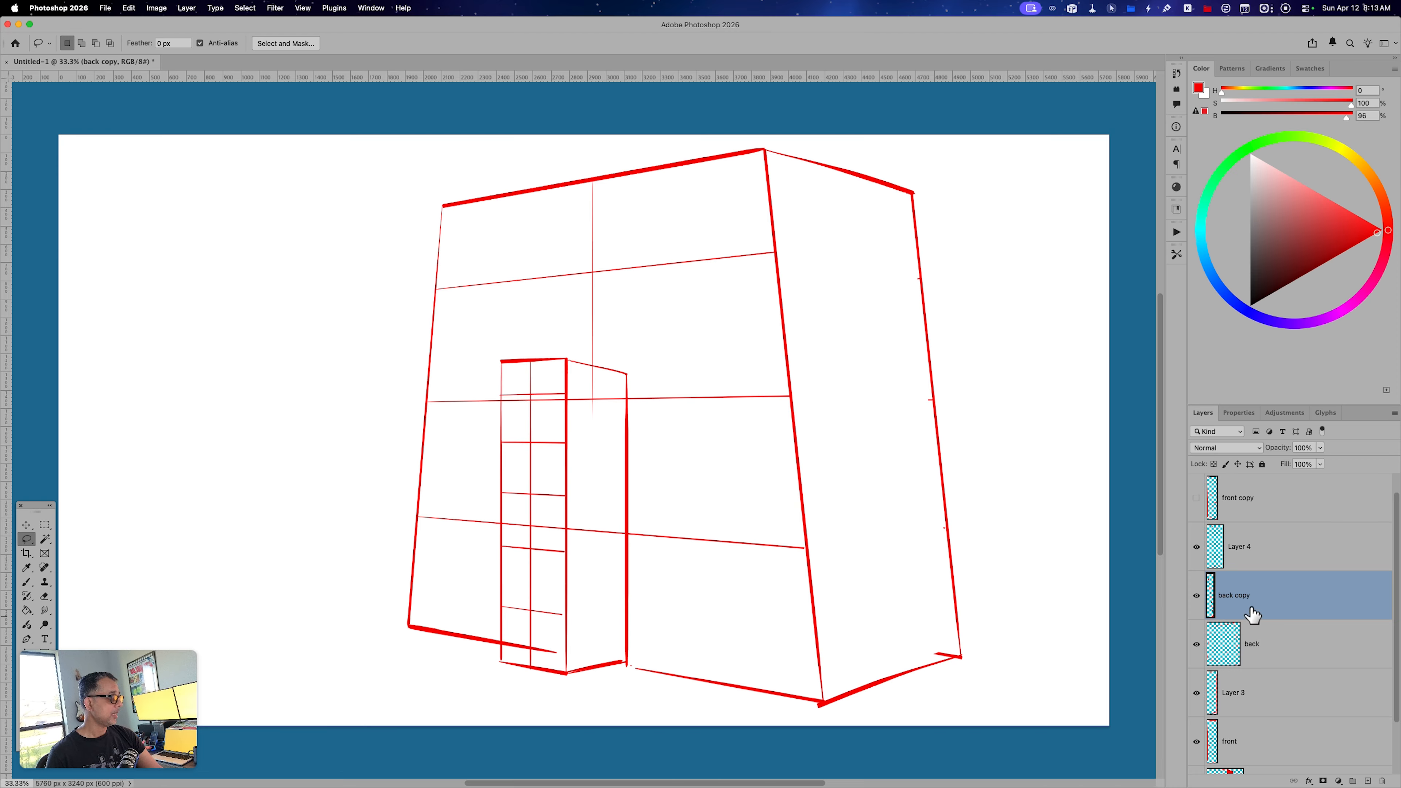
Merge the layers from Layer 4 down to front into one layer and check it by toggling its visibility.
{"action": "left_click", "coordinate": [1253, 558]}
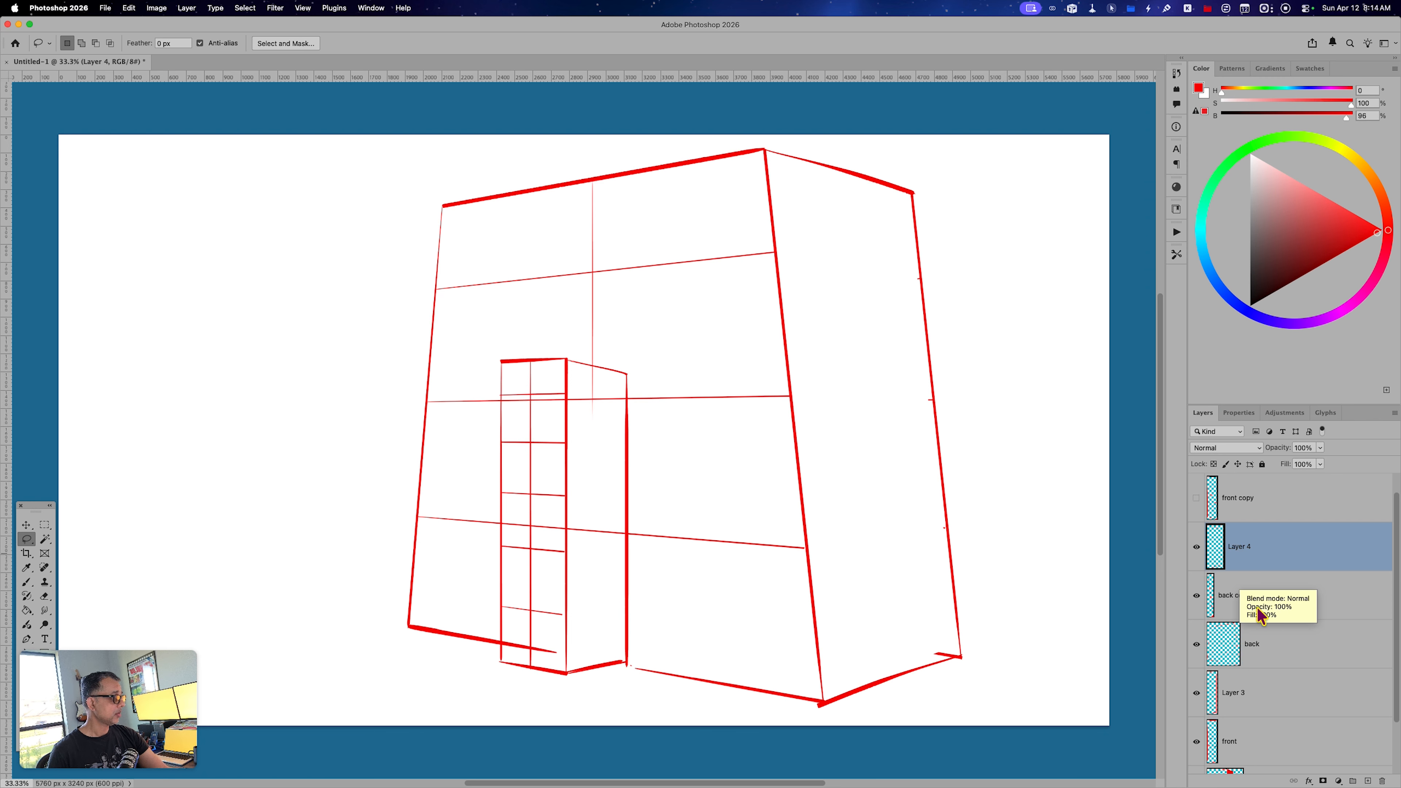
{"action": "left_click_drag", "start_coordinate": [1396, 573], "coordinate": [1389, 639]}
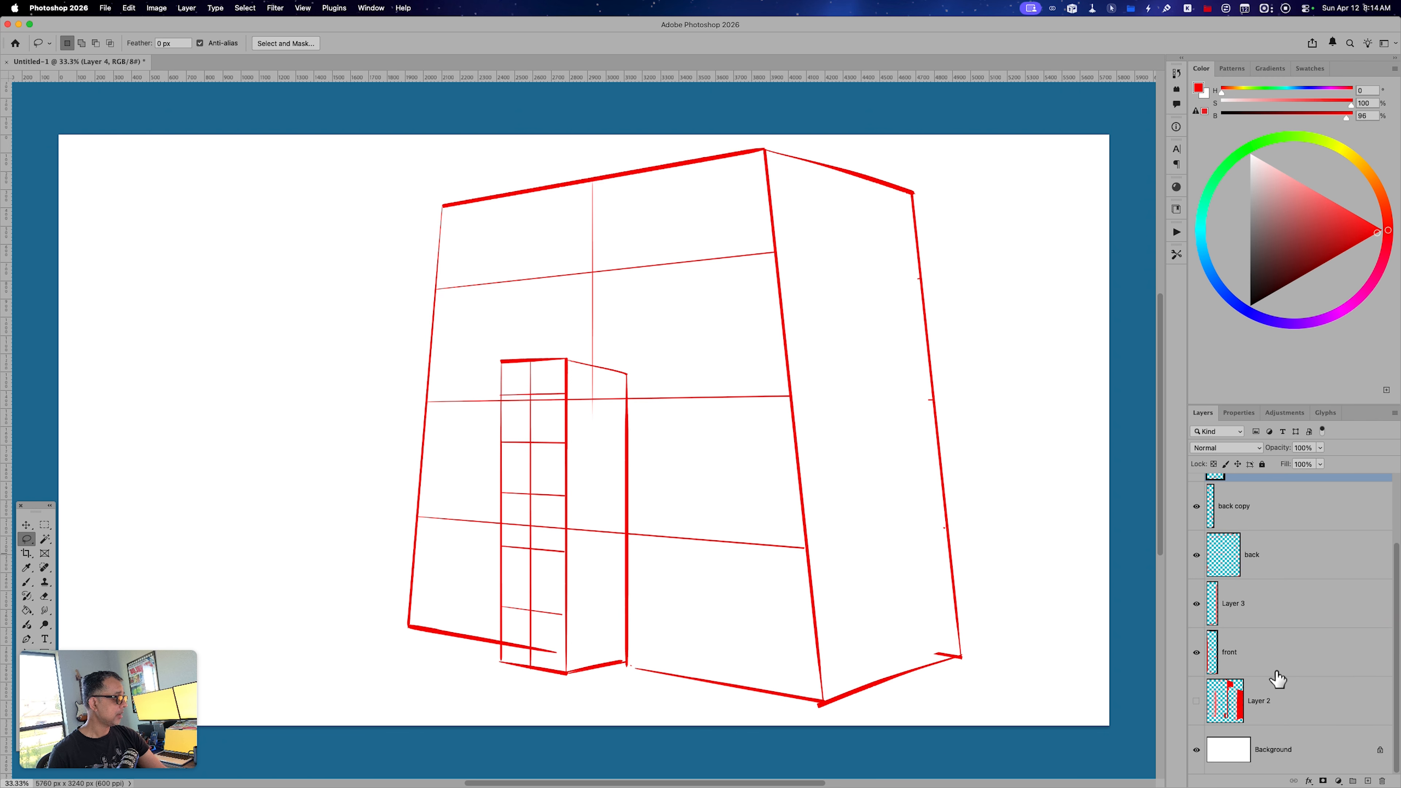
{"action": "left_click", "coordinate": [1252, 657], "text": "shift"}
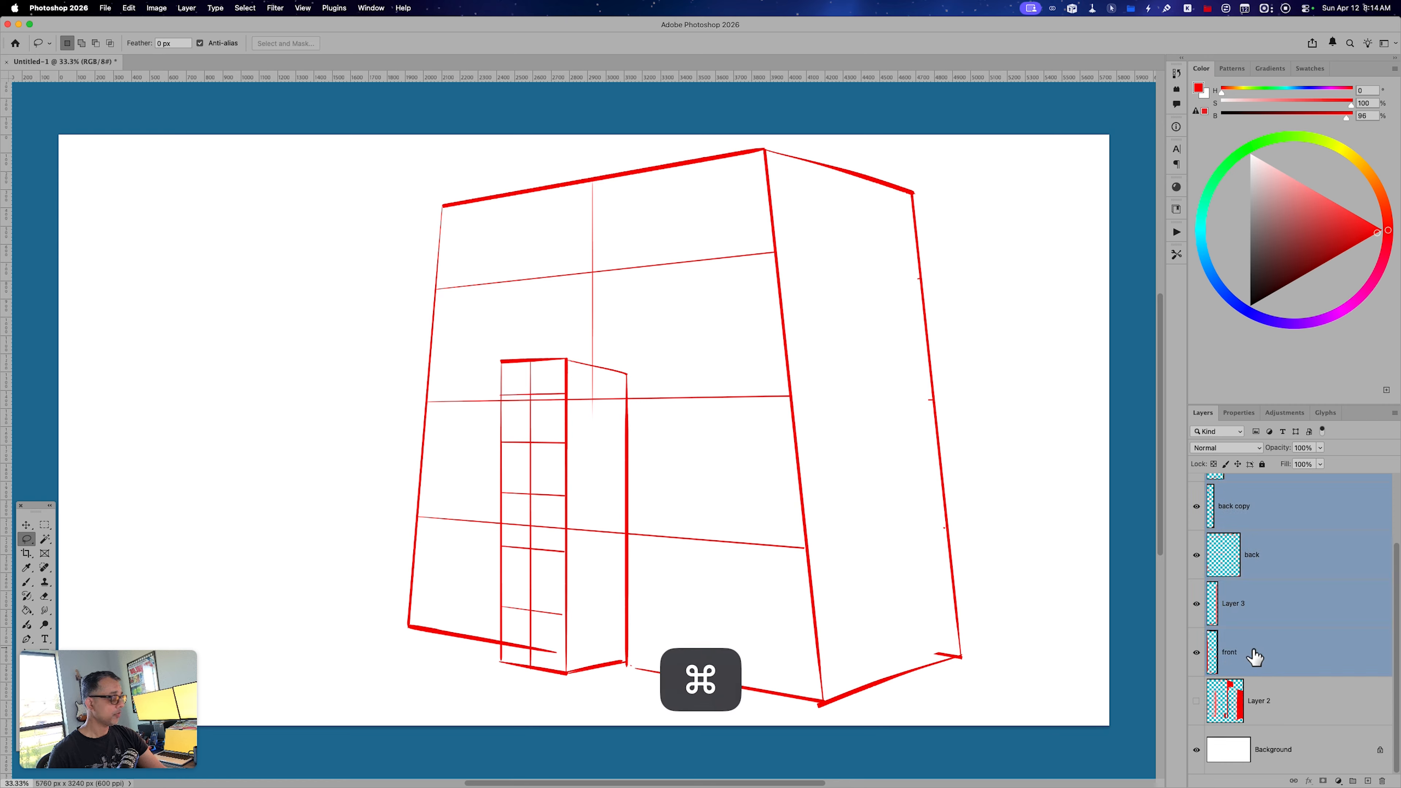
{"action": "key", "text": "super+e"}
{"action": "left_click", "coordinate": [1197, 549]}
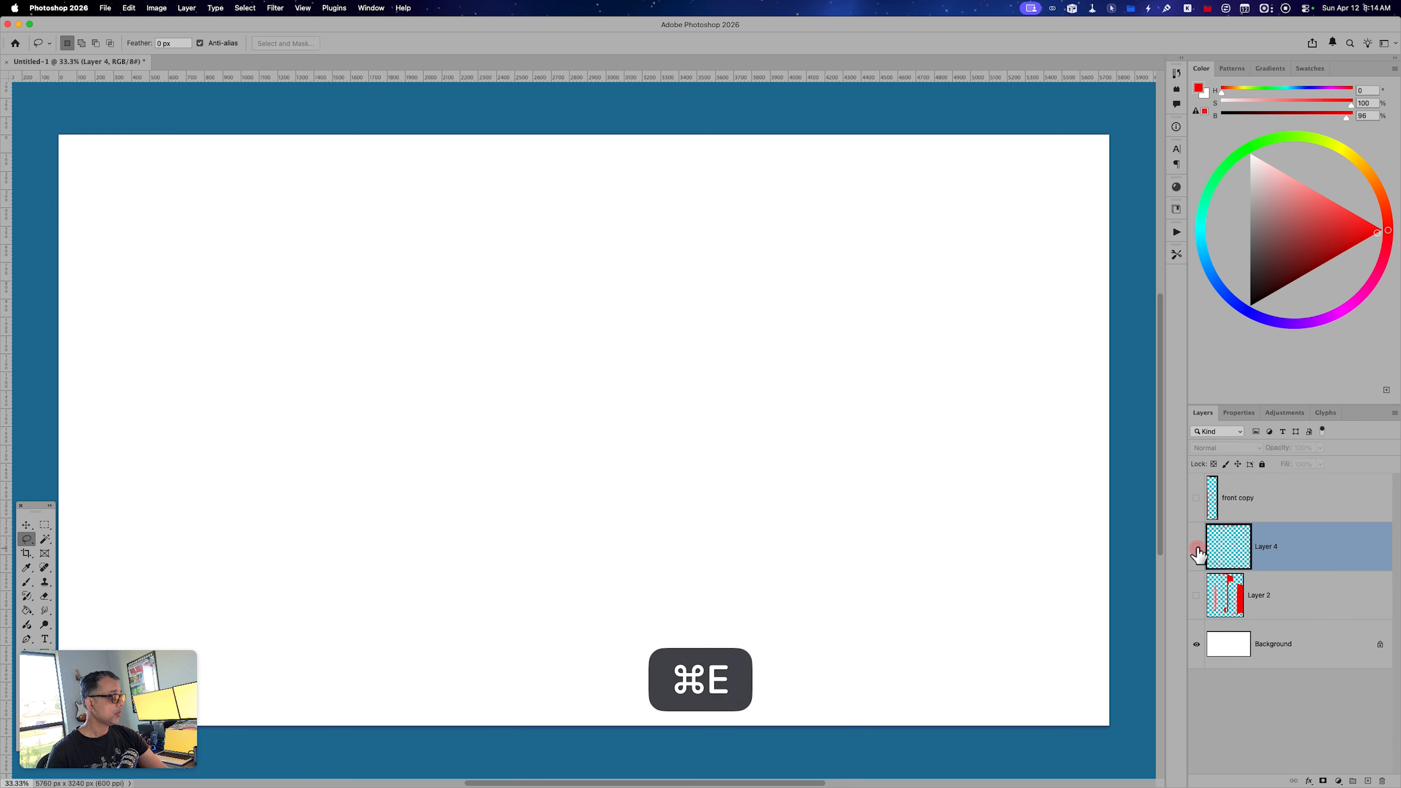
{"action": "left_click", "coordinate": [1196, 549]}
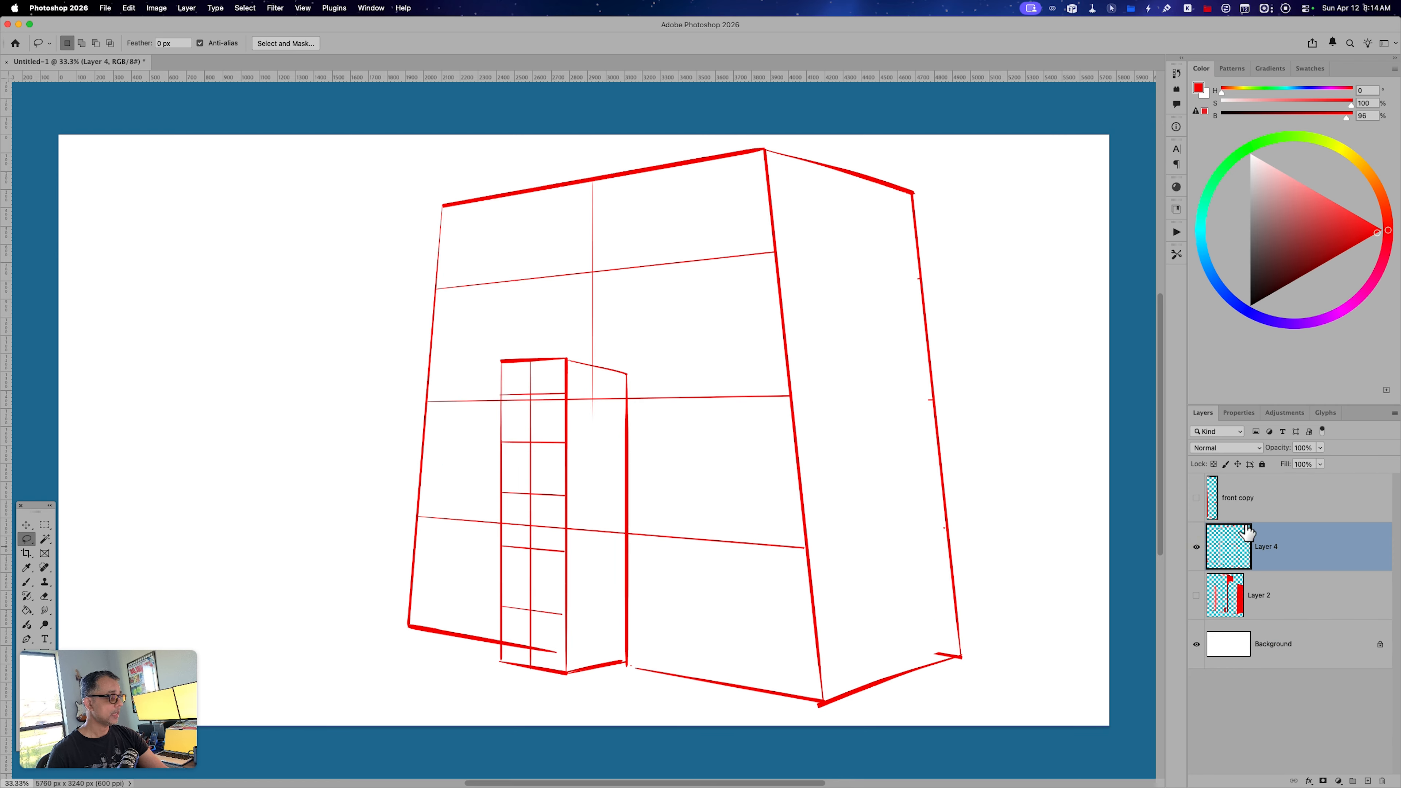
Delete the hidden front copy layer and add a new layer above the merged building sketch.
{"action": "left_click", "coordinate": [1290, 513]}
{"action": "left_click", "coordinate": [1383, 781]}
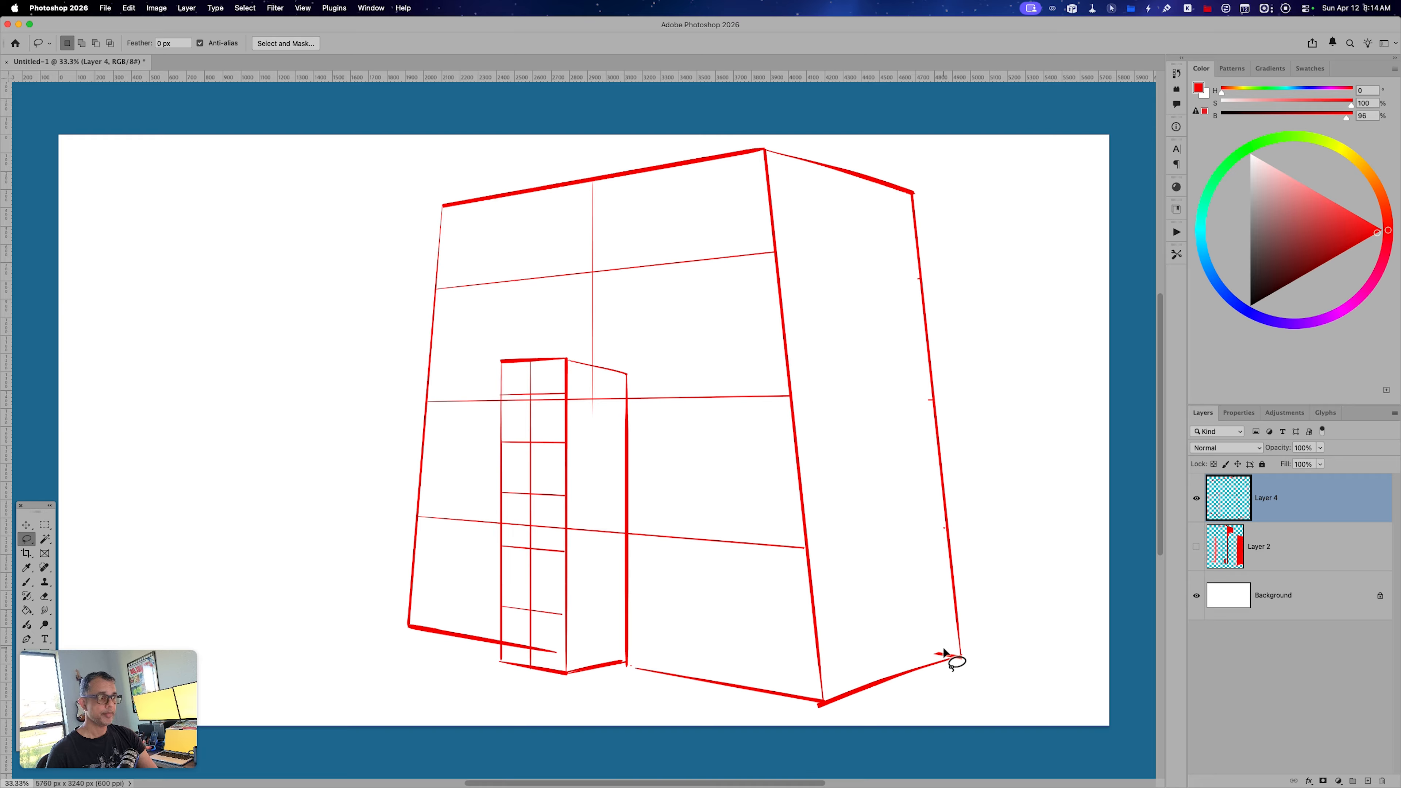
{"action": "key", "text": "alt+shift+super+n"}
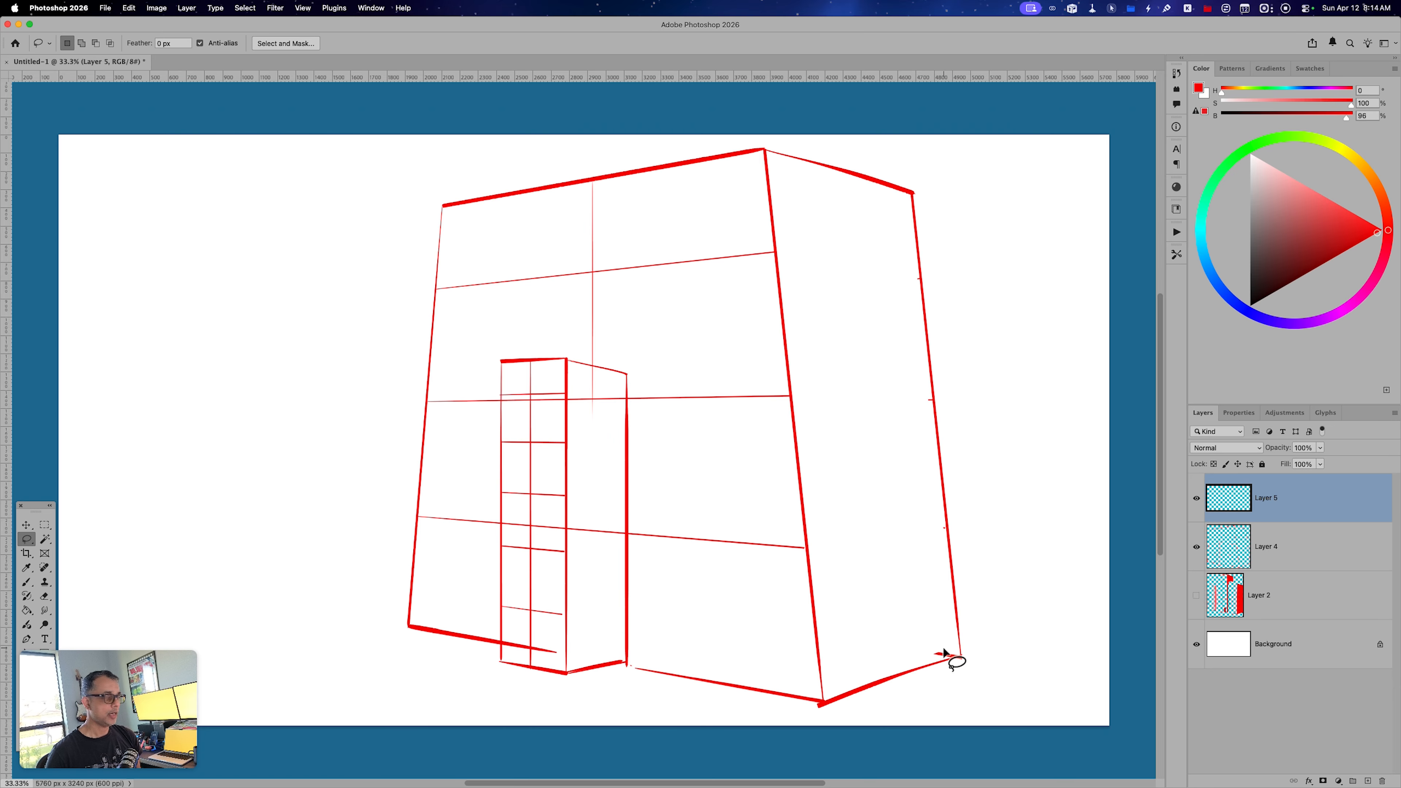
Hide the merged building layer and turn on Vertical paint symmetry for the Brush tool.
{"action": "left_click", "coordinate": [1196, 546]}
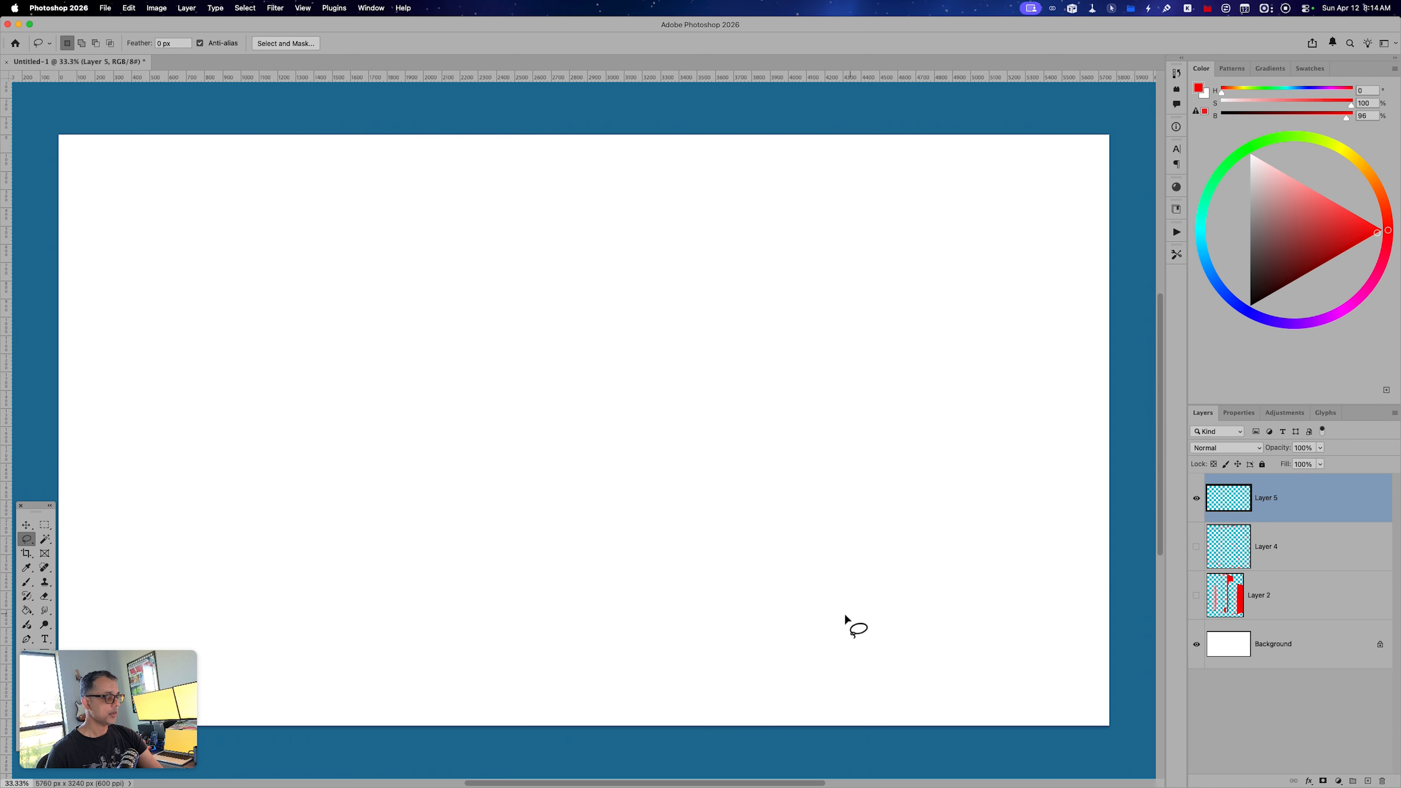
{"action": "key", "text": "b"}
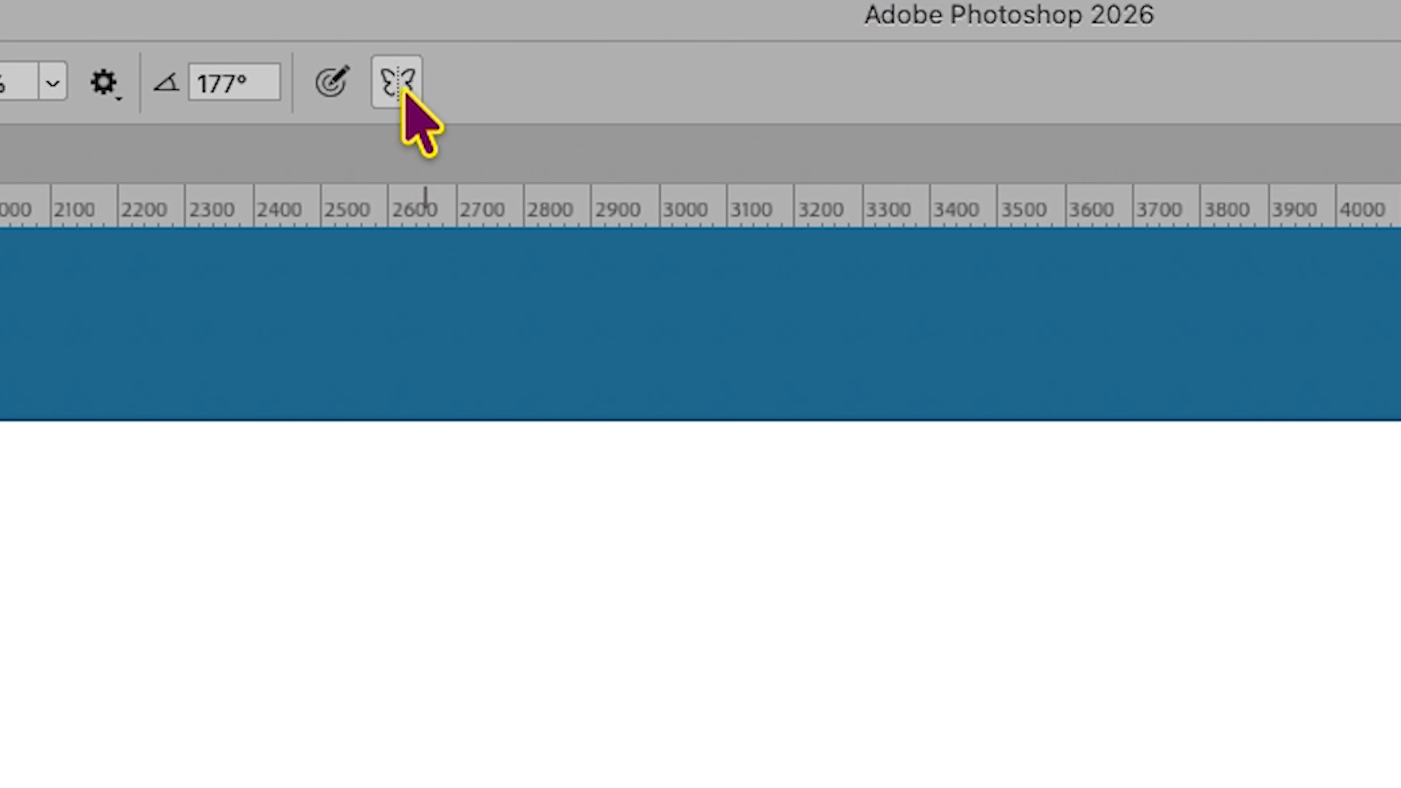
{"action": "left_click", "coordinate": [536, 43]}
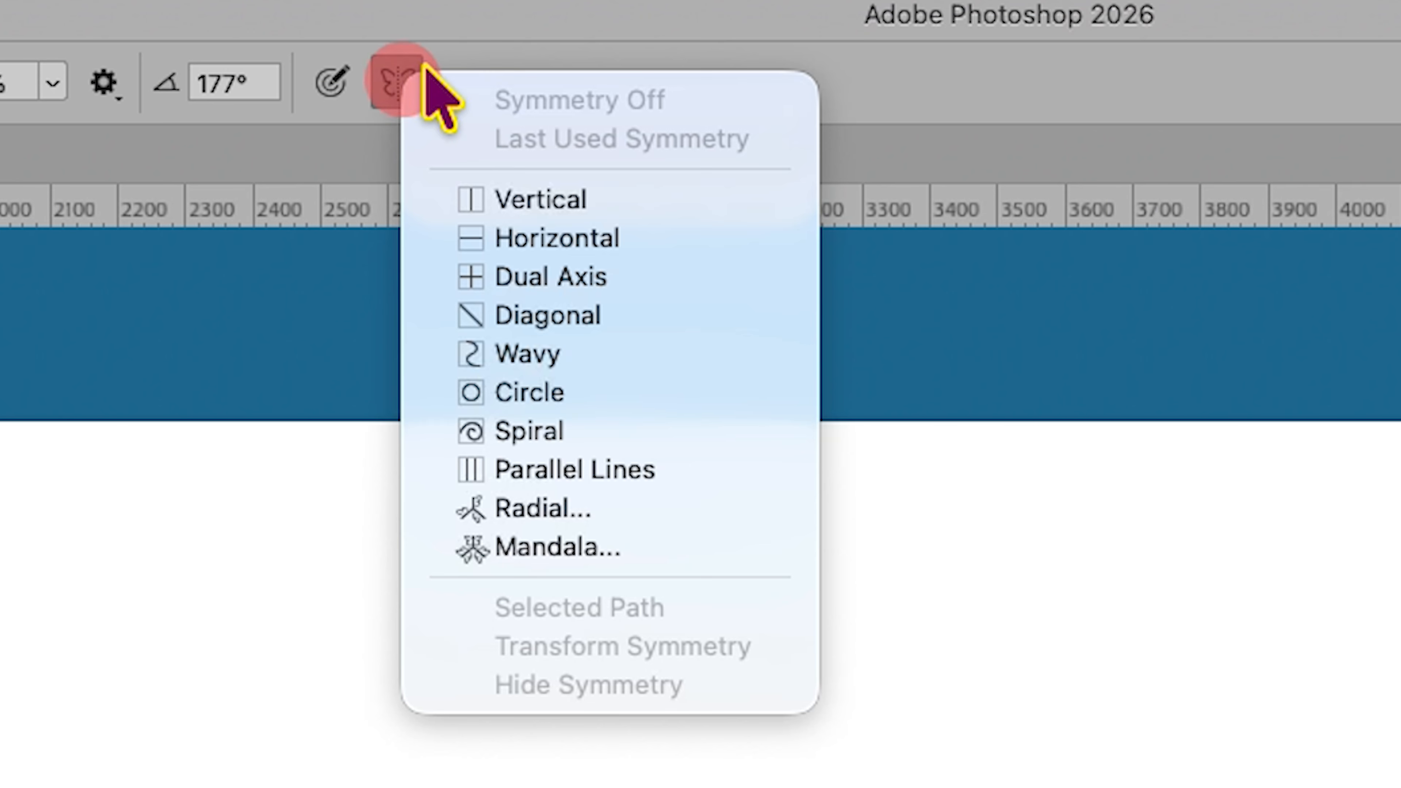
{"action": "left_click", "coordinate": [590, 204]}
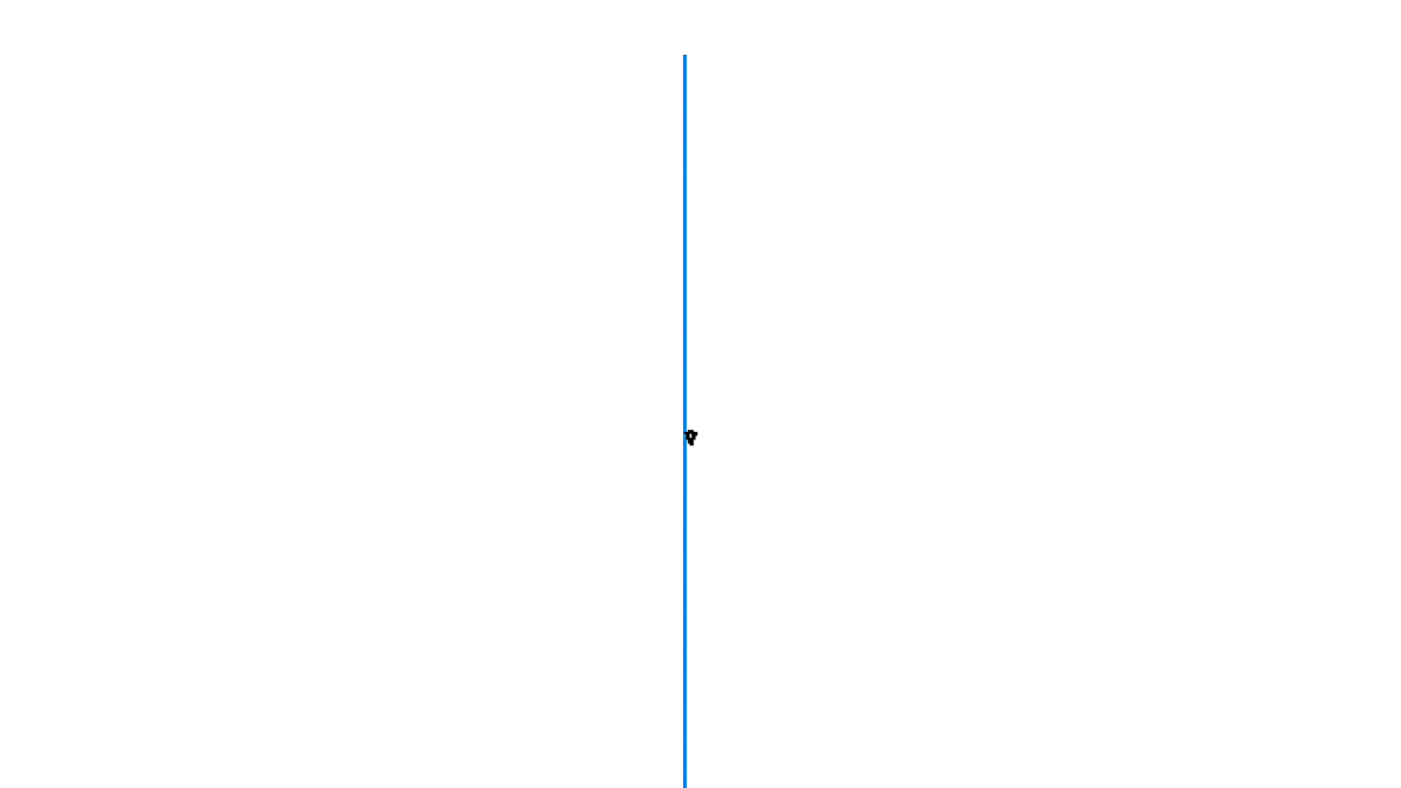
Brush a mirrored strip of varied ornament silhouettes, close it with a straight base outline, and turn off paint symmetry.
{"action": "mouse_move", "coordinate": [693, 437]}
{"action": "left_mouse_down"}
{"action": "mouse_move", "coordinate": [725, 393]}
{"action": "mouse_move", "coordinate": [763, 373]}
{"action": "mouse_move", "coordinate": [774, 391]}
{"action": "mouse_move", "coordinate": [783, 379]}
{"action": "mouse_move", "coordinate": [791, 419]}
{"action": "mouse_move", "coordinate": [789, 405]}
{"action": "mouse_move", "coordinate": [773, 436]}
{"action": "mouse_move", "coordinate": [850, 432]}
{"action": "mouse_move", "coordinate": [857, 392]}
{"action": "mouse_move", "coordinate": [885, 392]}
{"action": "mouse_move", "coordinate": [871, 352]}
{"action": "mouse_move", "coordinate": [906, 357]}
{"action": "mouse_move", "coordinate": [913, 379]}
{"action": "mouse_move", "coordinate": [897, 389]}
{"action": "mouse_move", "coordinate": [927, 416]}
{"action": "mouse_move", "coordinate": [918, 399]}
{"action": "mouse_move", "coordinate": [928, 438]}
{"action": "mouse_move", "coordinate": [1002, 420]}
{"action": "mouse_move", "coordinate": [932, 442]}
{"action": "mouse_move", "coordinate": [922, 436]}
{"action": "mouse_move", "coordinate": [982, 434]}
{"action": "mouse_move", "coordinate": [982, 416]}
{"action": "mouse_move", "coordinate": [1012, 412]}
{"action": "mouse_move", "coordinate": [974, 394]}
{"action": "mouse_move", "coordinate": [1054, 392]}
{"action": "mouse_move", "coordinate": [1024, 403]}
{"action": "mouse_move", "coordinate": [1051, 437]}
{"action": "mouse_move", "coordinate": [1038, 434]}
{"action": "mouse_move", "coordinate": [1129, 435]}
{"action": "mouse_move", "coordinate": [1158, 404]}
{"action": "mouse_move", "coordinate": [1153, 380]}
{"action": "mouse_move", "coordinate": [1183, 380]}
{"action": "mouse_move", "coordinate": [1182, 408]}
{"action": "mouse_move", "coordinate": [1209, 432]}
{"action": "mouse_move", "coordinate": [1249, 432]}
{"action": "left_mouse_up"}
{"action": "key", "text": "ctrl+z"}
{"action": "key", "text": "ctrl+z"}
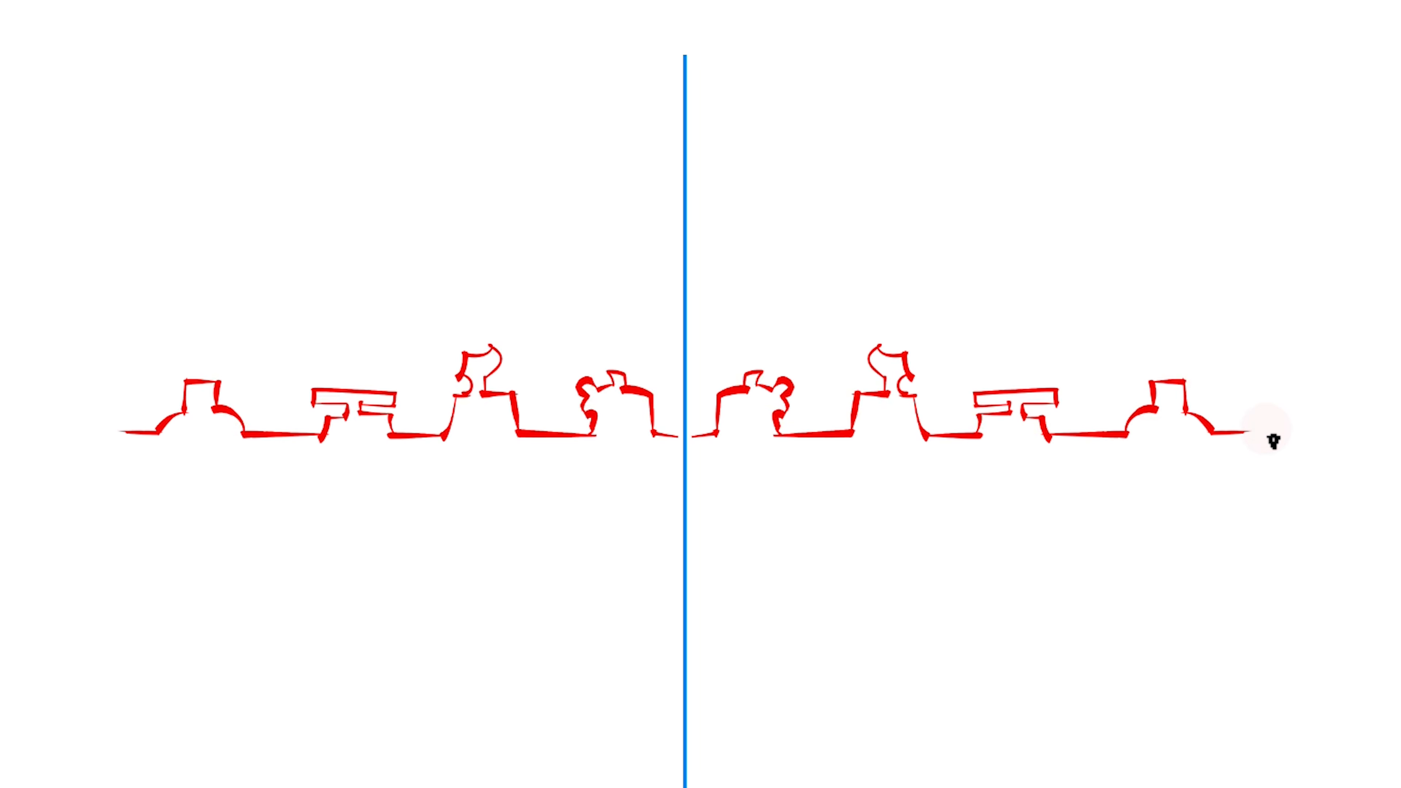
{"action": "left_click_drag", "start_coordinate": [657, 435], "coordinate": [717, 436]}
{"action": "mouse_move", "coordinate": [124, 434]}
{"action": "left_mouse_down"}
{"action": "mouse_move", "coordinate": [123, 456]}
{"action": "mouse_move", "coordinate": [717, 496]}
{"action": "left_mouse_up"}
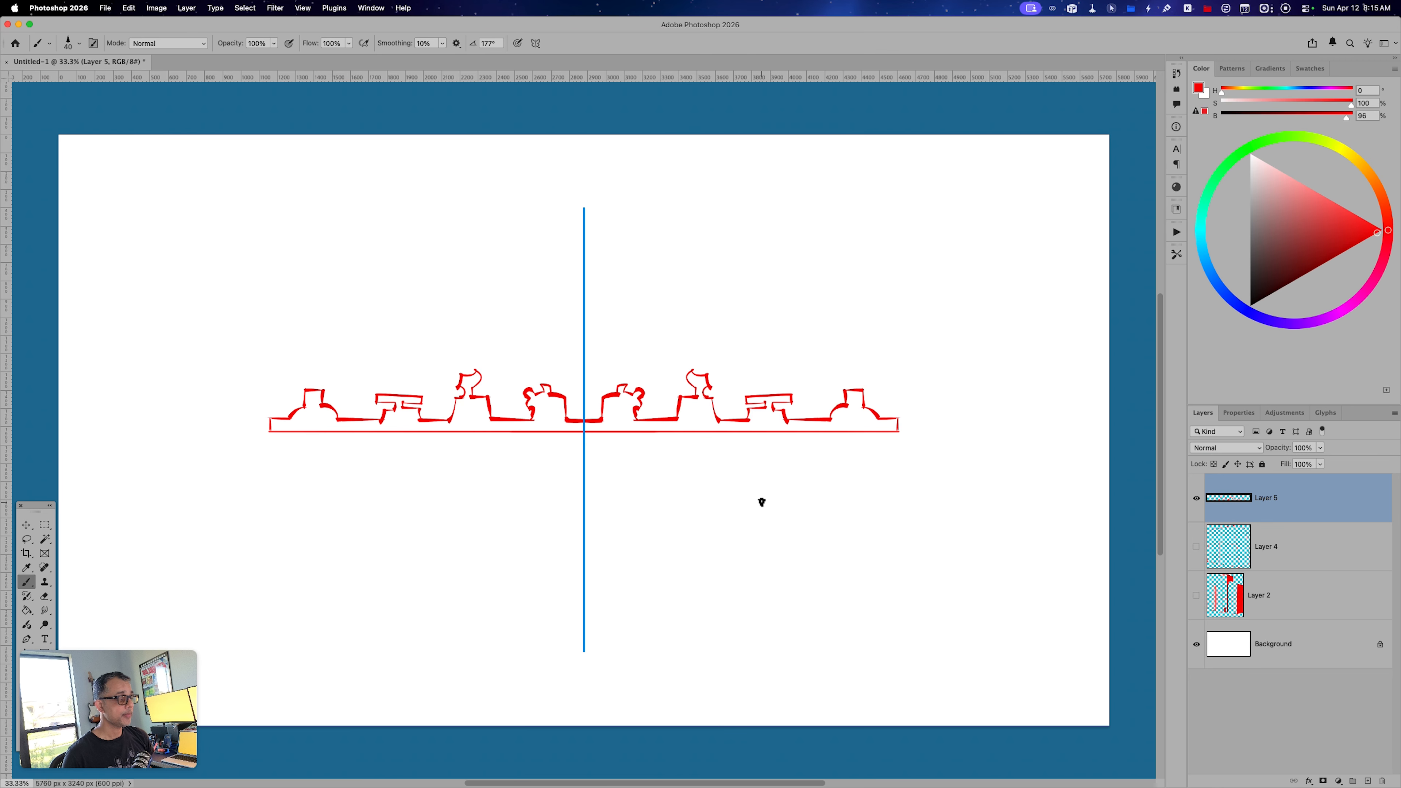
{"action": "left_click_drag", "start_coordinate": [535, 43], "coordinate": [591, 54]}
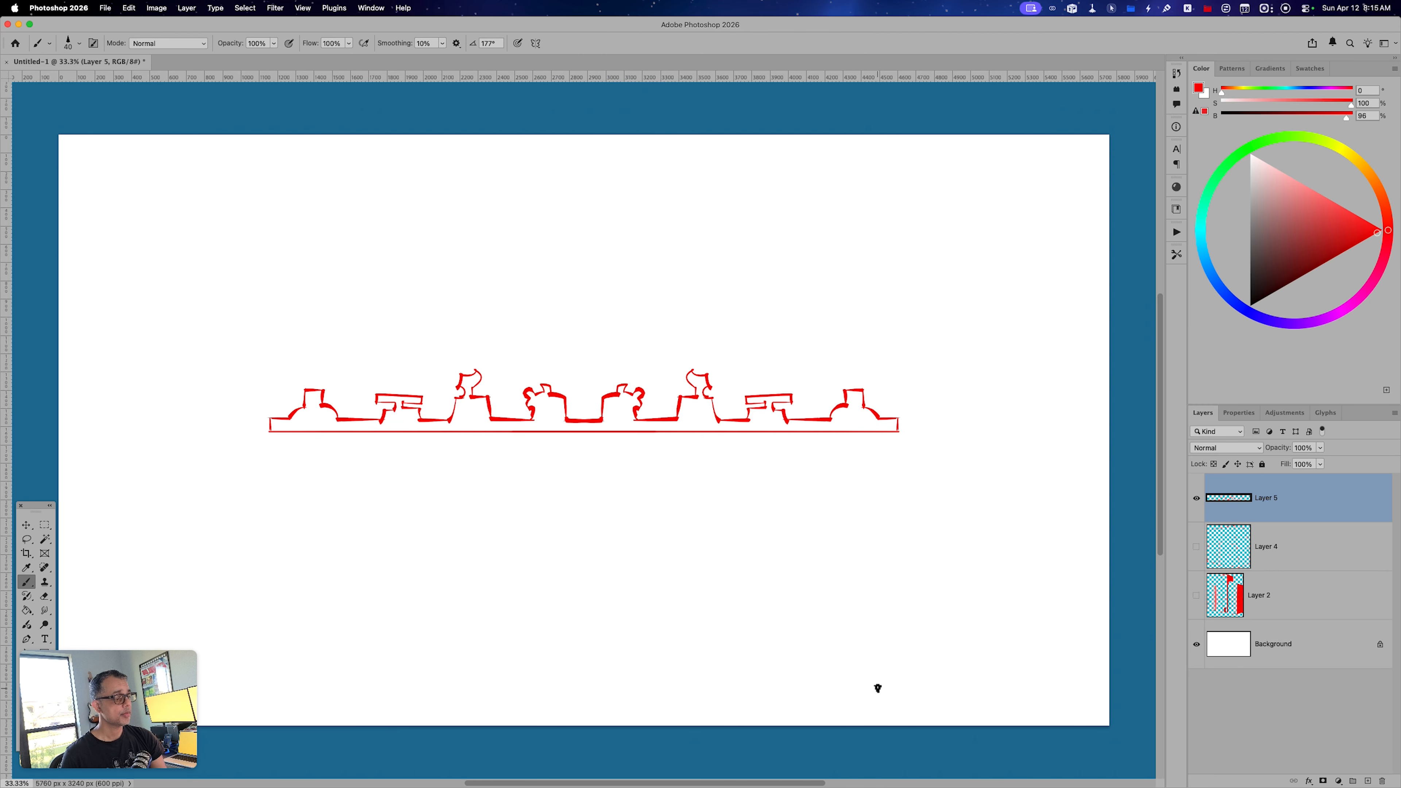
Show the building layer again and move the ornament strip up to the facade's upper floor line.
{"action": "left_click", "coordinate": [1195, 548]}
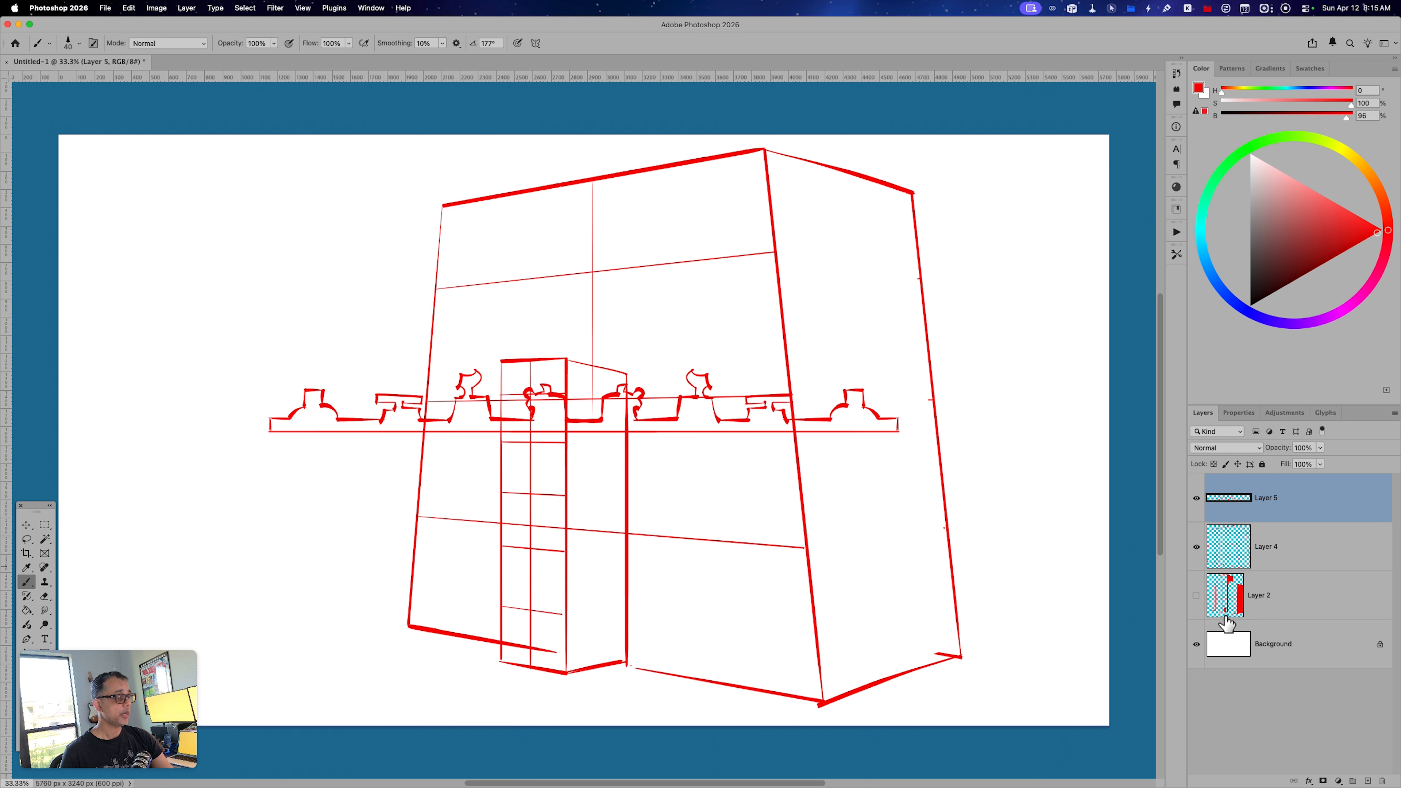
{"action": "key", "text": "v"}
{"action": "left_click_drag", "start_coordinate": [737, 453], "coordinate": [786, 414]}
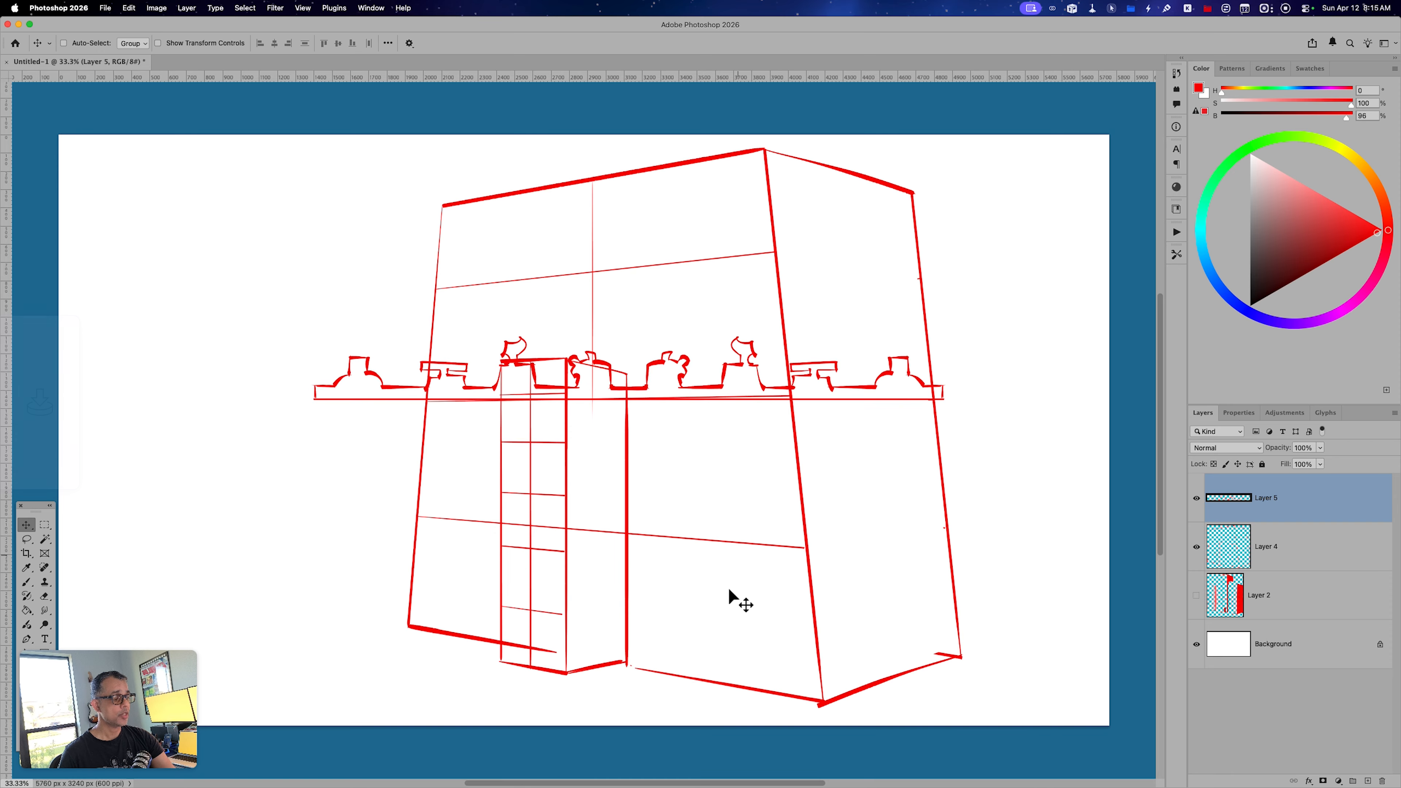
{"action": "left_click_drag", "start_coordinate": [693, 386], "coordinate": [706, 274]}
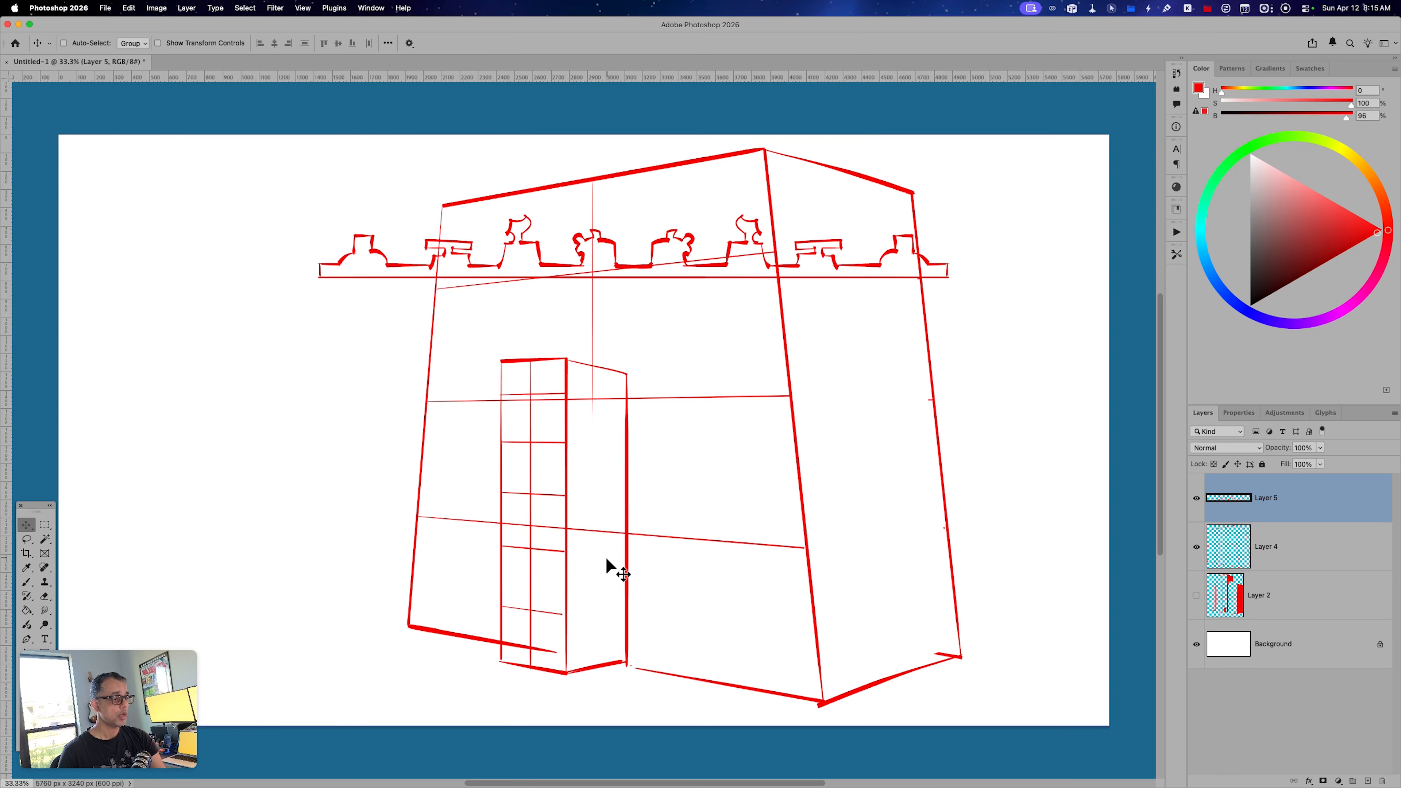
Duplicate the ornament strip, place the copy at the middle floor line, and raise the original strip on Layer 5 slightly.
{"action": "key", "text": "super"}
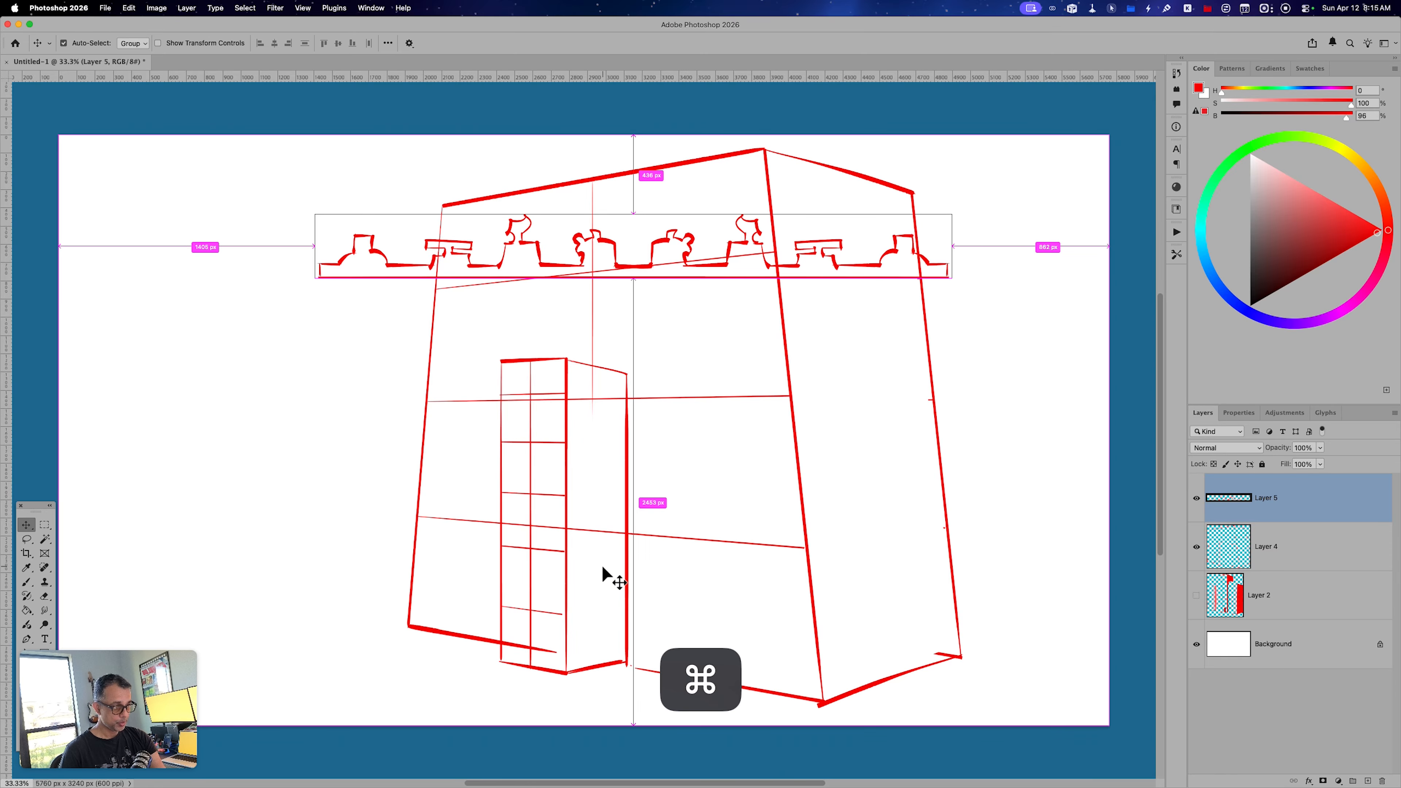
{"action": "key", "text": "super+j"}
{"action": "key", "text": "v"}
{"action": "left_click_drag", "start_coordinate": [775, 312], "coordinate": [775, 415]}
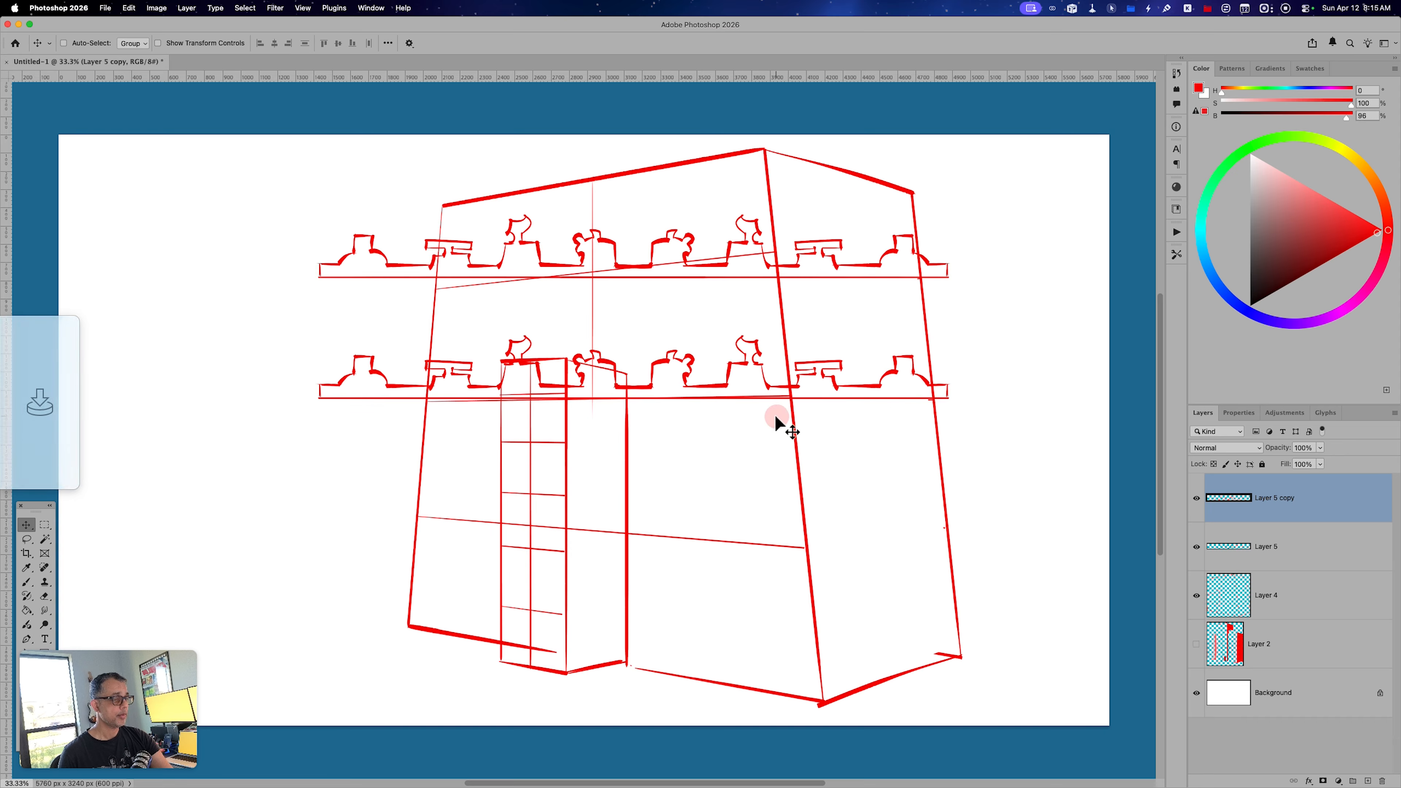
{"action": "left_click", "coordinate": [1269, 549]}
{"action": "left_click_drag", "start_coordinate": [946, 406], "coordinate": [950, 380]}
Duplicate the middle strip on Layer 5 copy and place the new copy at the facade's lower floor line.
{"action": "left_click", "coordinate": [1269, 500]}
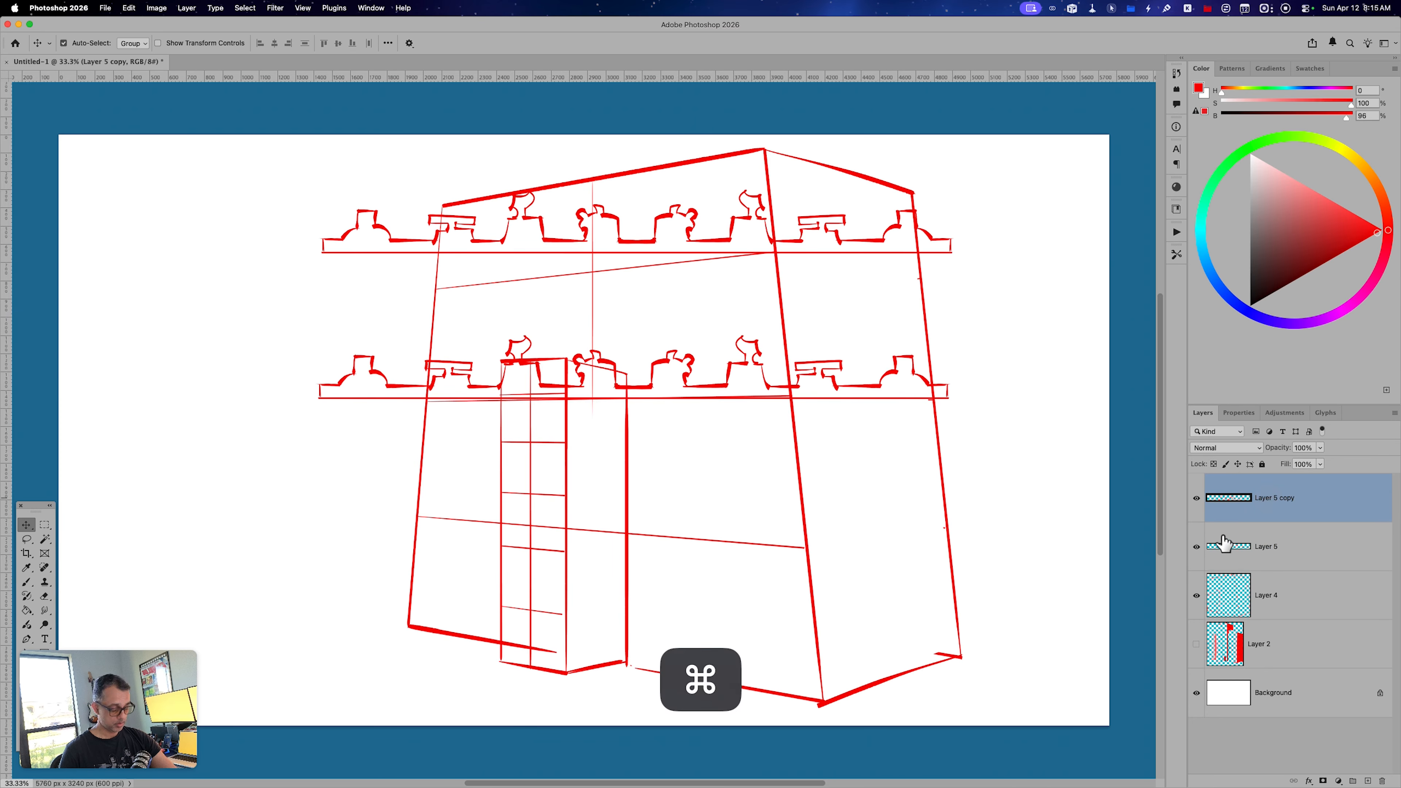
{"action": "key", "text": "super+j"}
{"action": "key", "text": "v"}
{"action": "left_click_drag", "start_coordinate": [775, 397], "coordinate": [772, 535]}
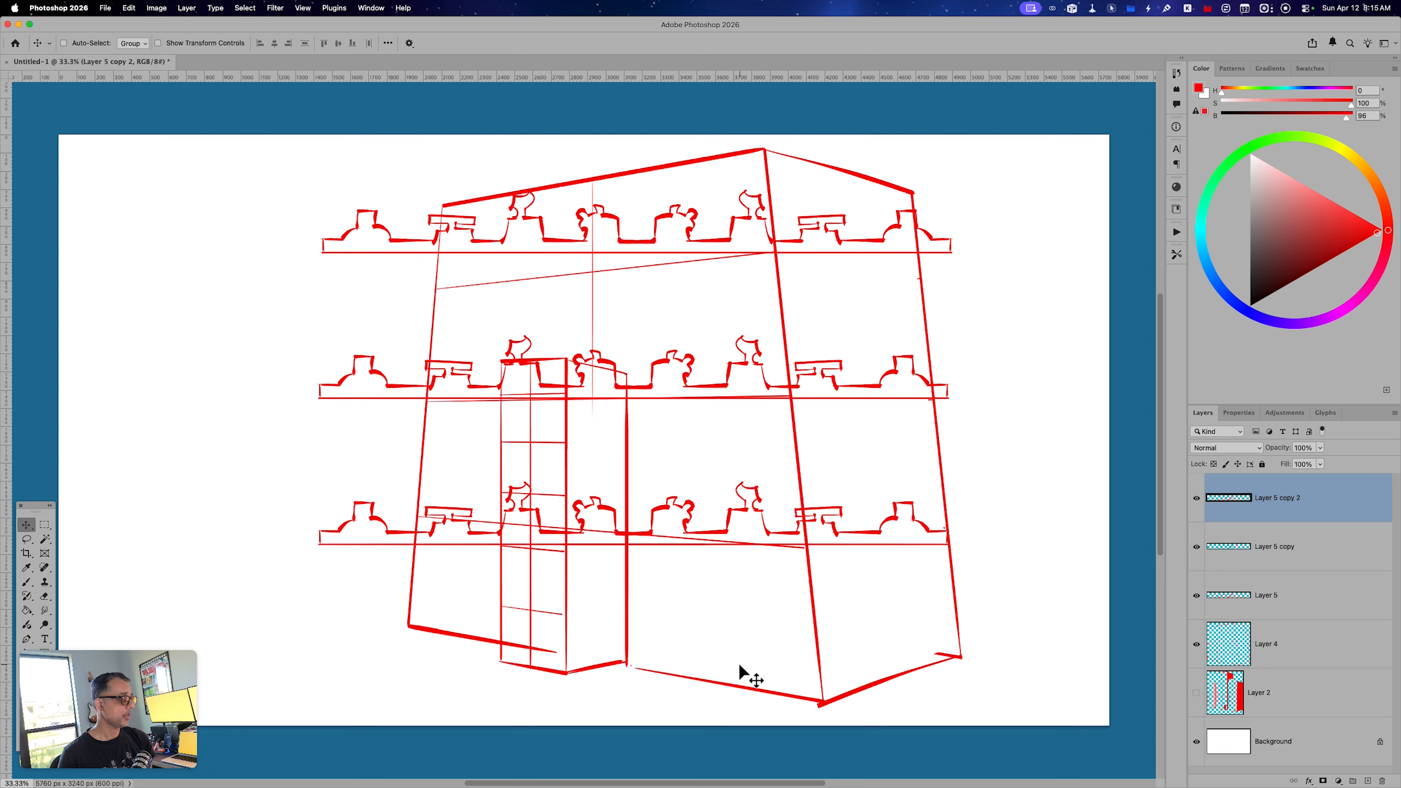
Transform the three strip layers together in Perspective, enlarging their right side, and shift them onto the front facade.
{"action": "left_click", "coordinate": [1274, 614], "text": "shift"}
{"action": "key", "text": "super+t"}
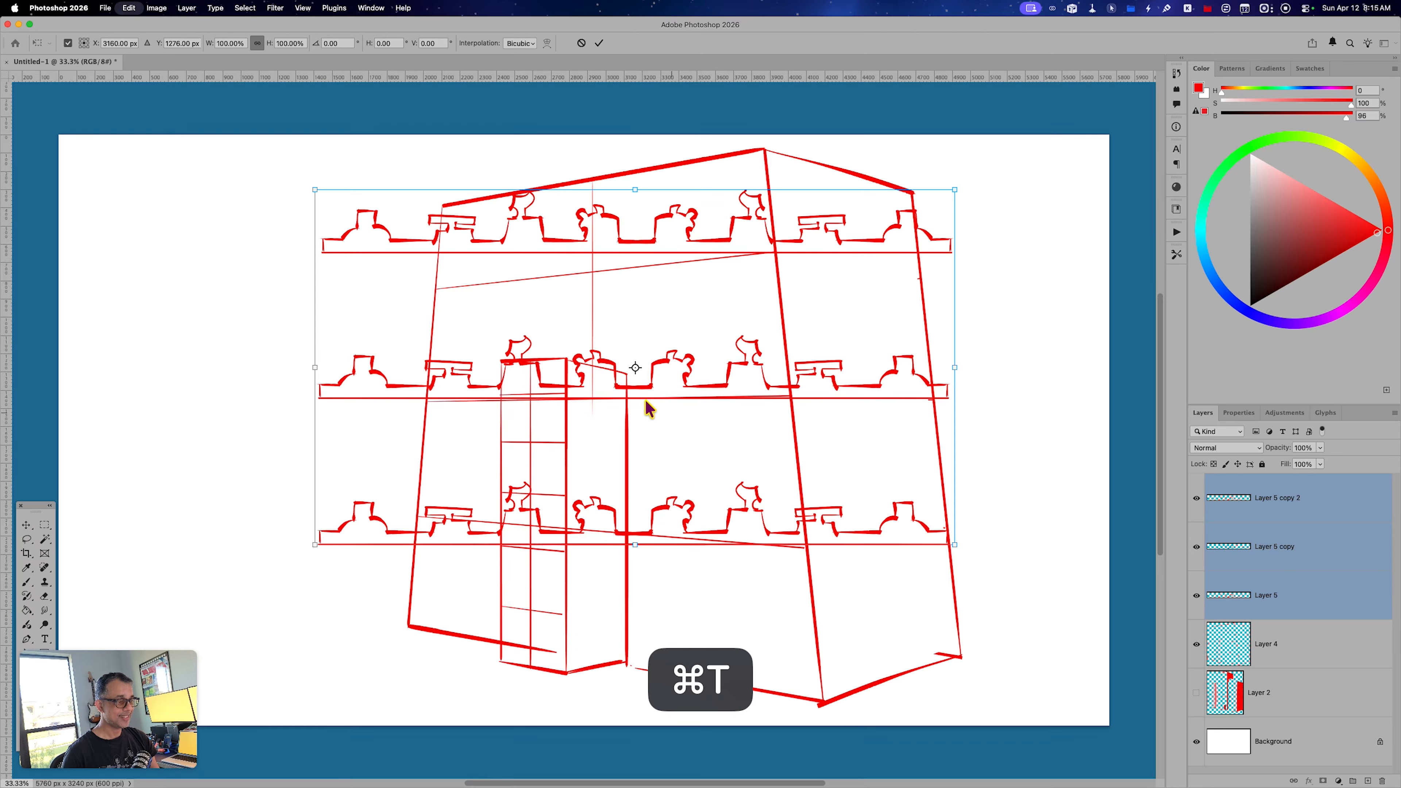
{"action": "right_click", "coordinate": [557, 368]}
{"action": "left_click", "coordinate": [600, 434]}
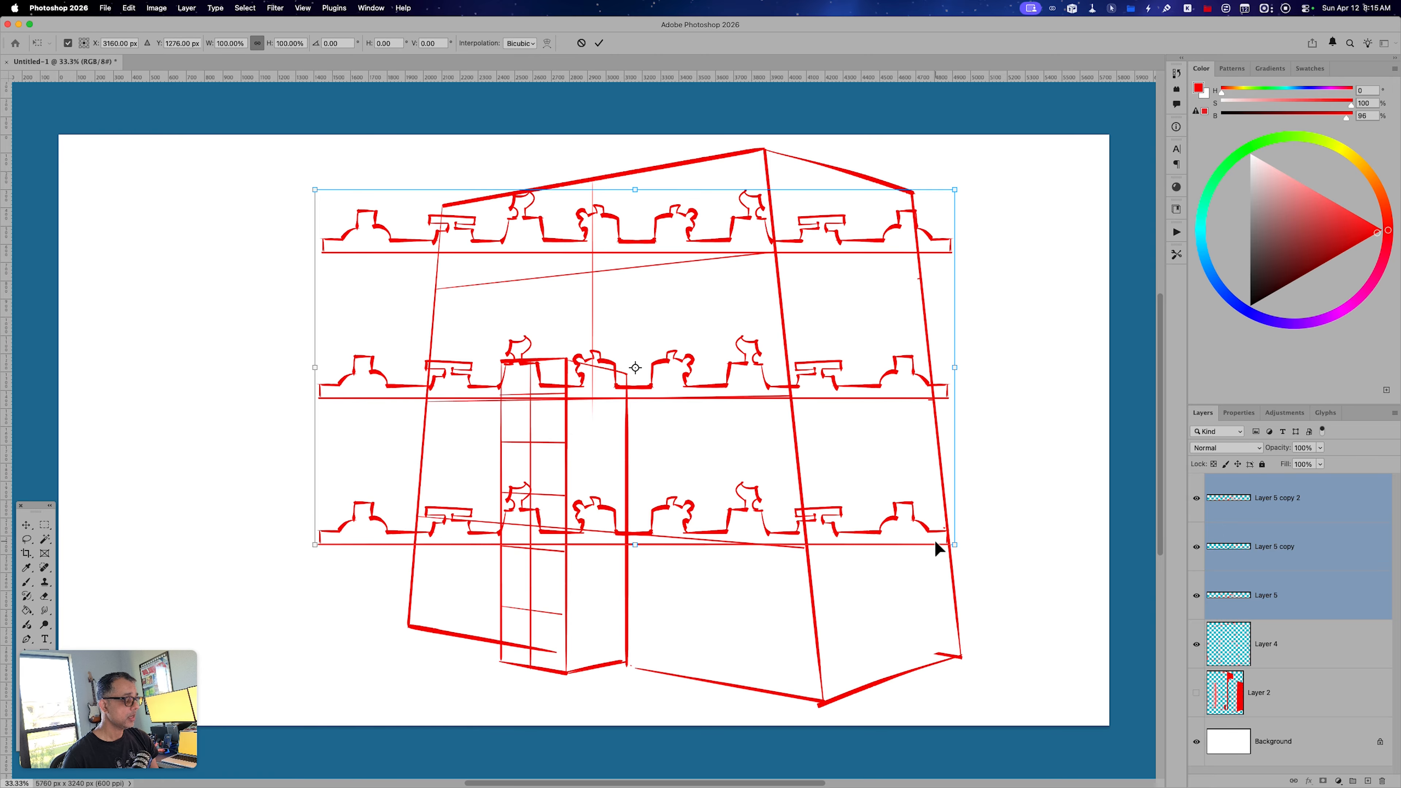
{"action": "left_click_drag", "start_coordinate": [959, 549], "coordinate": [954, 596]}
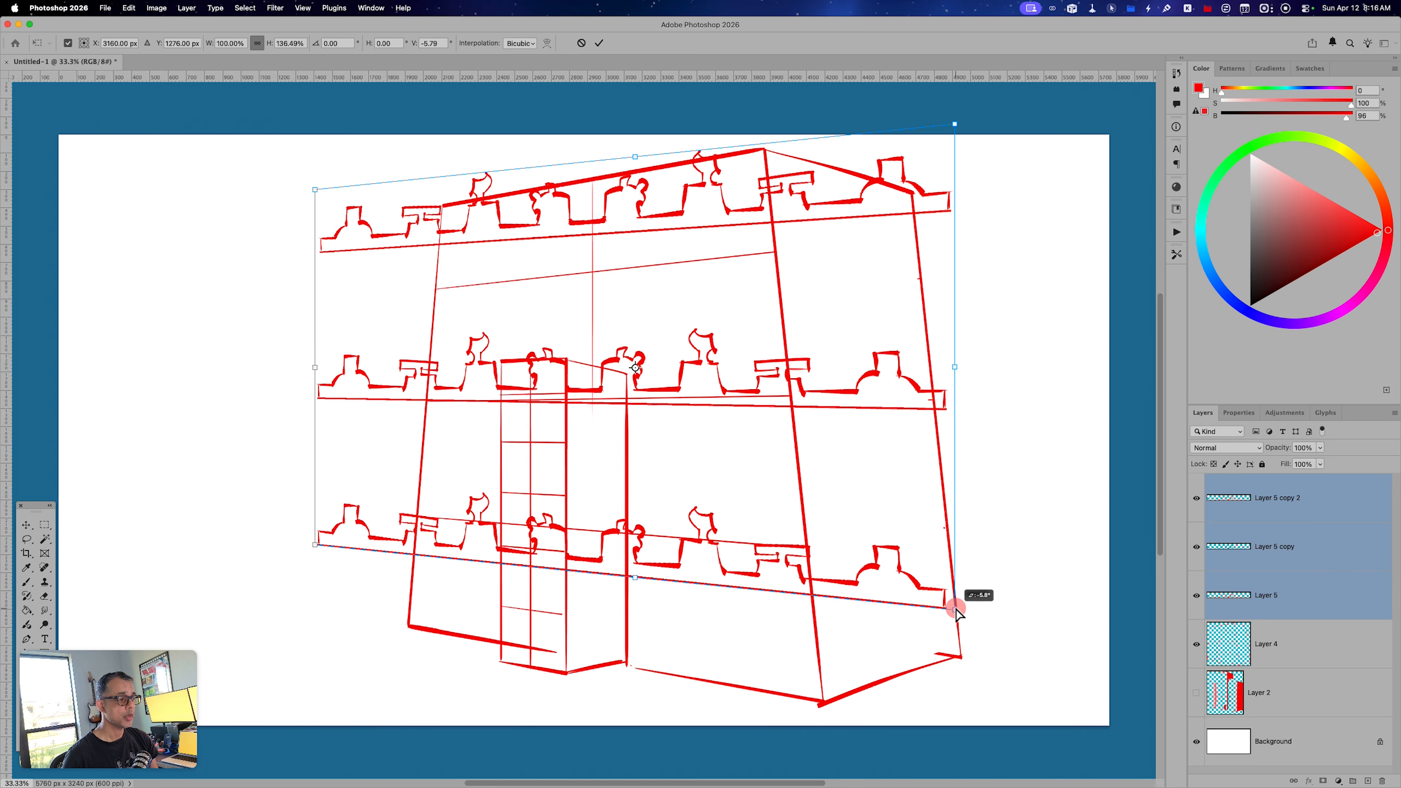
{"action": "left_click_drag", "start_coordinate": [596, 358], "coordinate": [605, 384]}
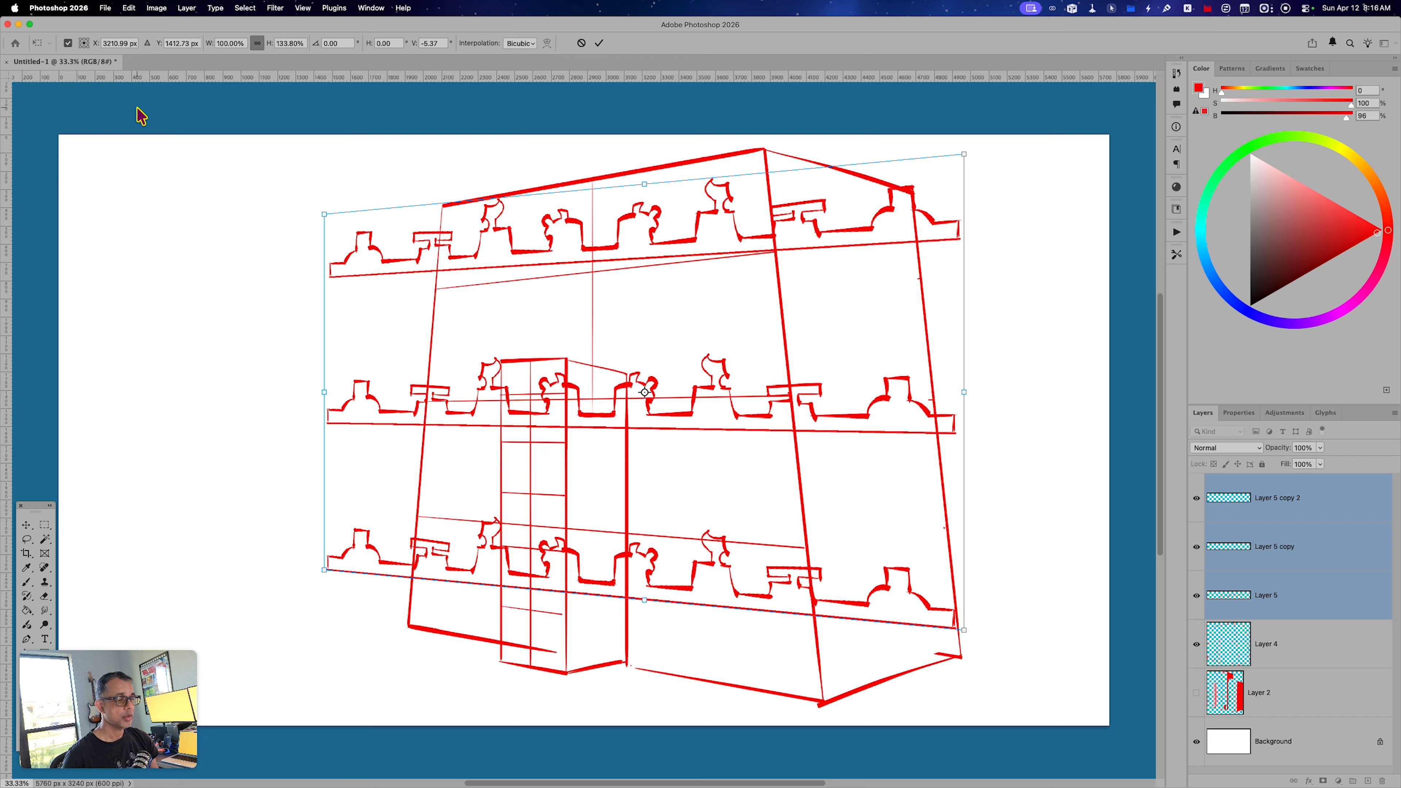
Shrink the left side of the three strips, fine-tune their corners and position to follow the floor lines, and apply the transform.
{"action": "left_click_drag", "start_coordinate": [326, 220], "coordinate": [323, 243]}
{"action": "left_click_drag", "start_coordinate": [322, 247], "coordinate": [322, 244]}
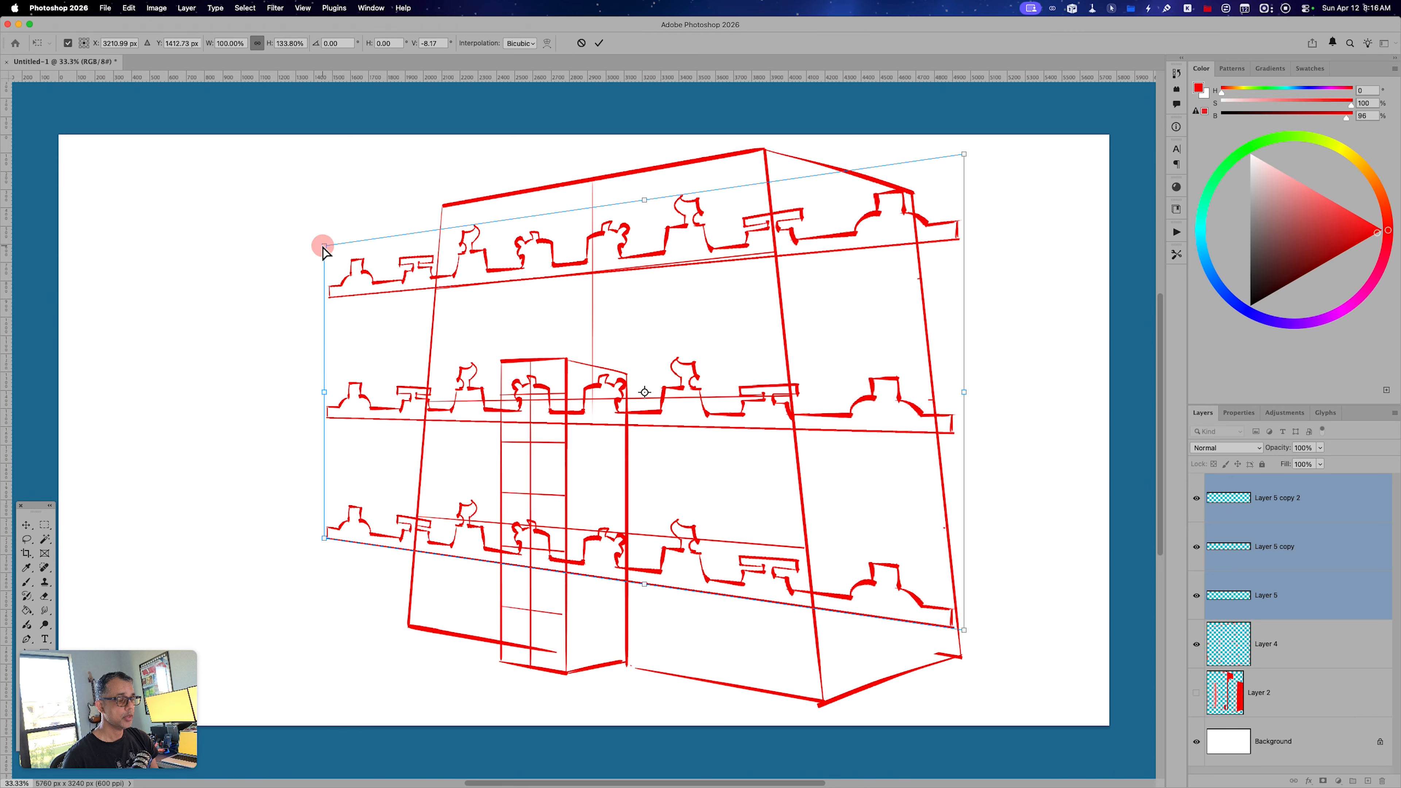
{"action": "left_click_drag", "start_coordinate": [804, 400], "coordinate": [809, 406]}
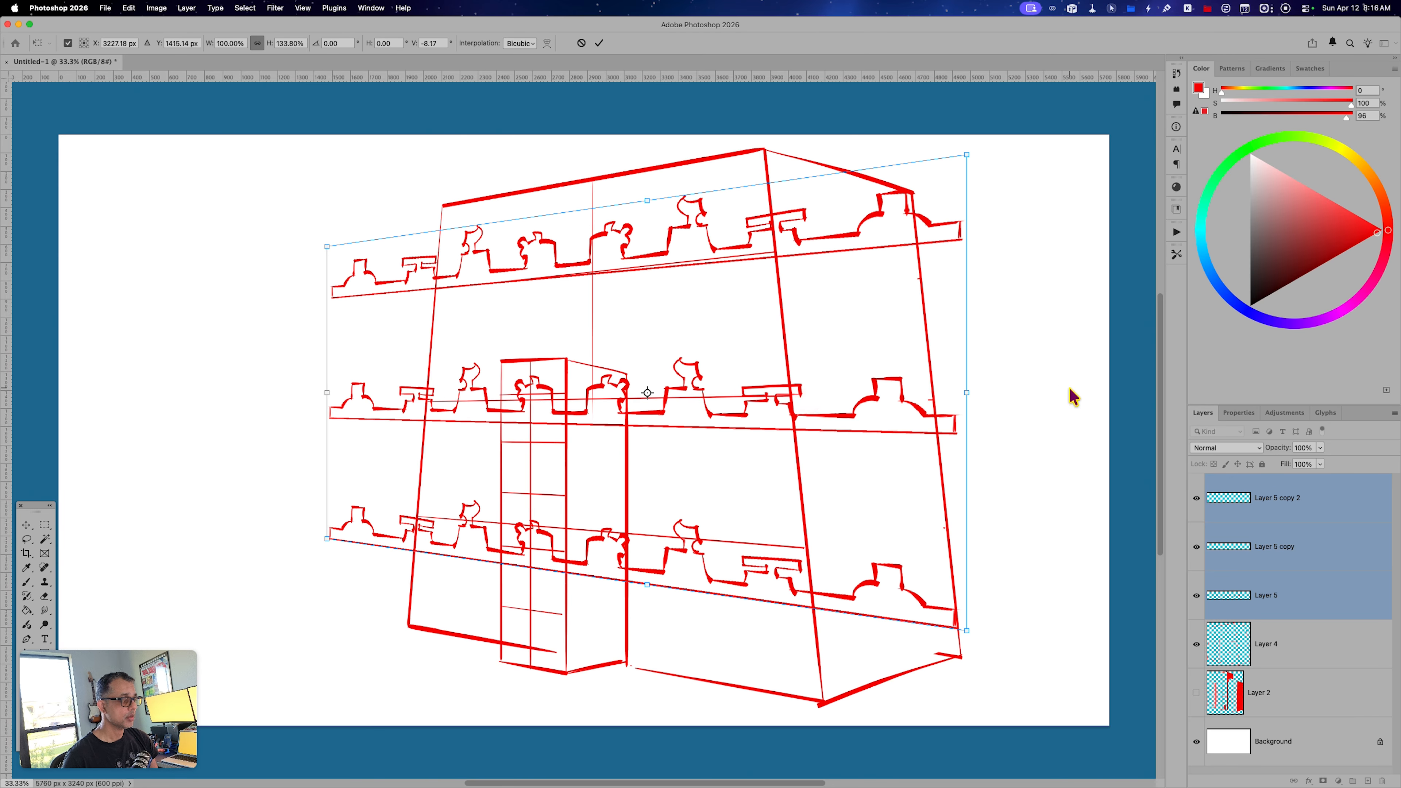
{"action": "left_click_drag", "start_coordinate": [925, 406], "coordinate": [927, 402]}
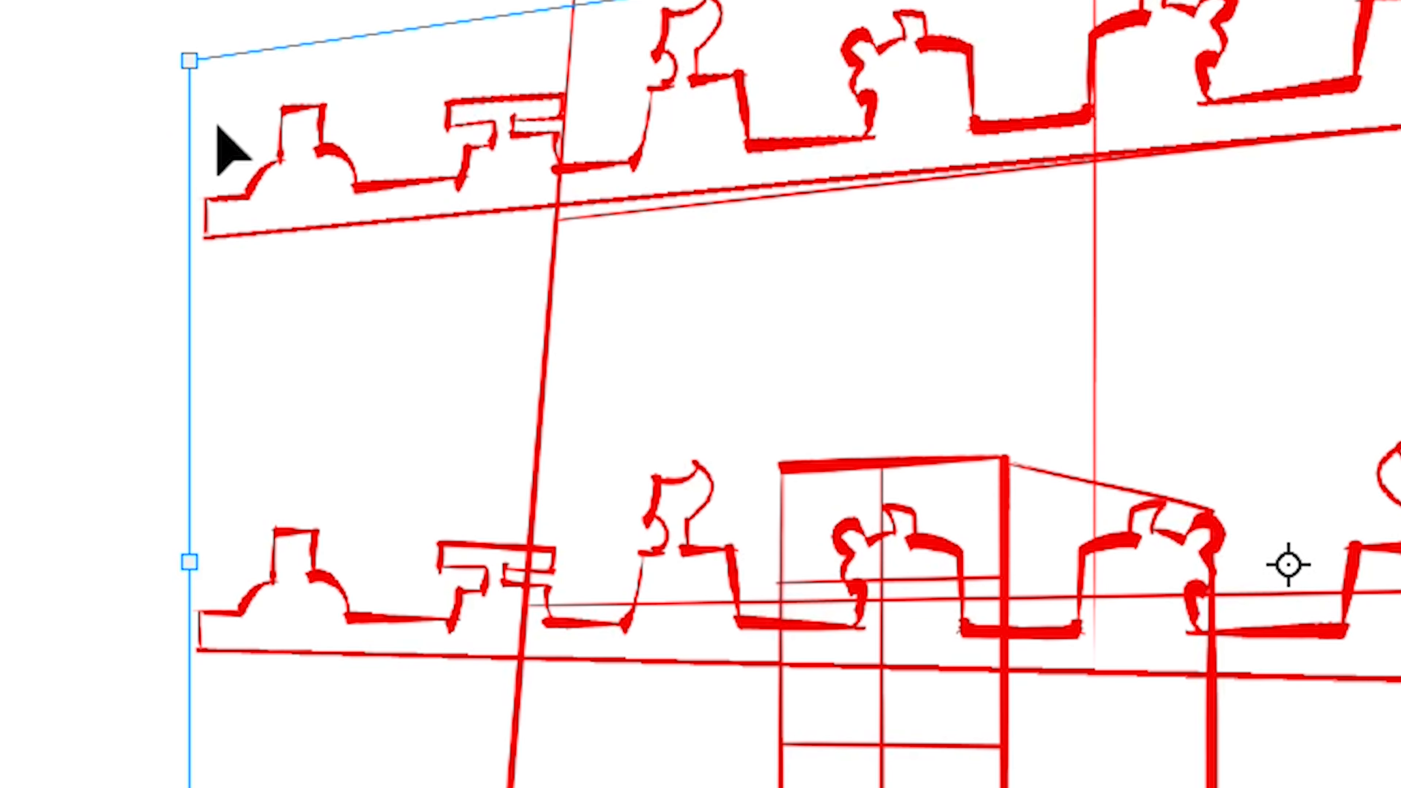
{"action": "right_click", "coordinate": [338, 262]}
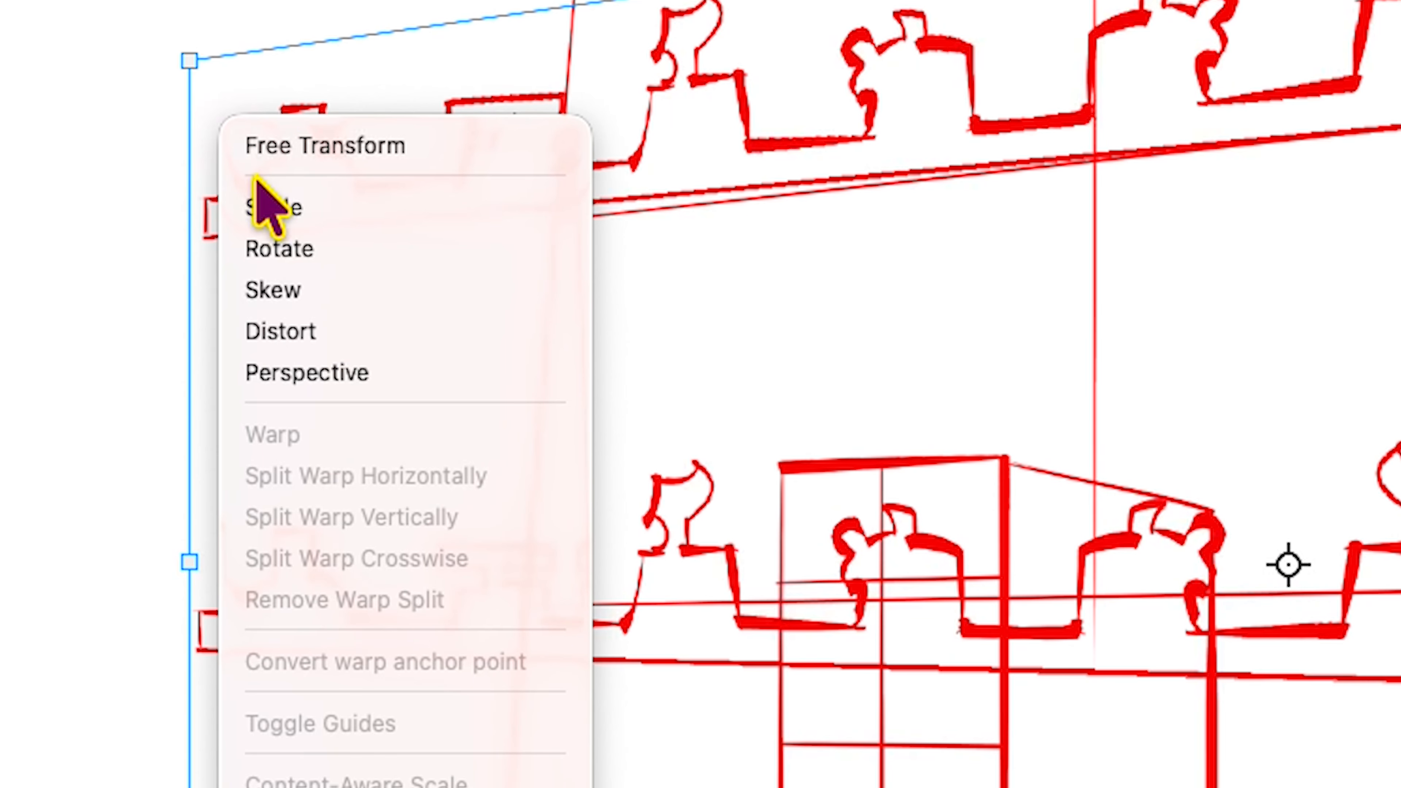
{"action": "left_click", "coordinate": [355, 322]}
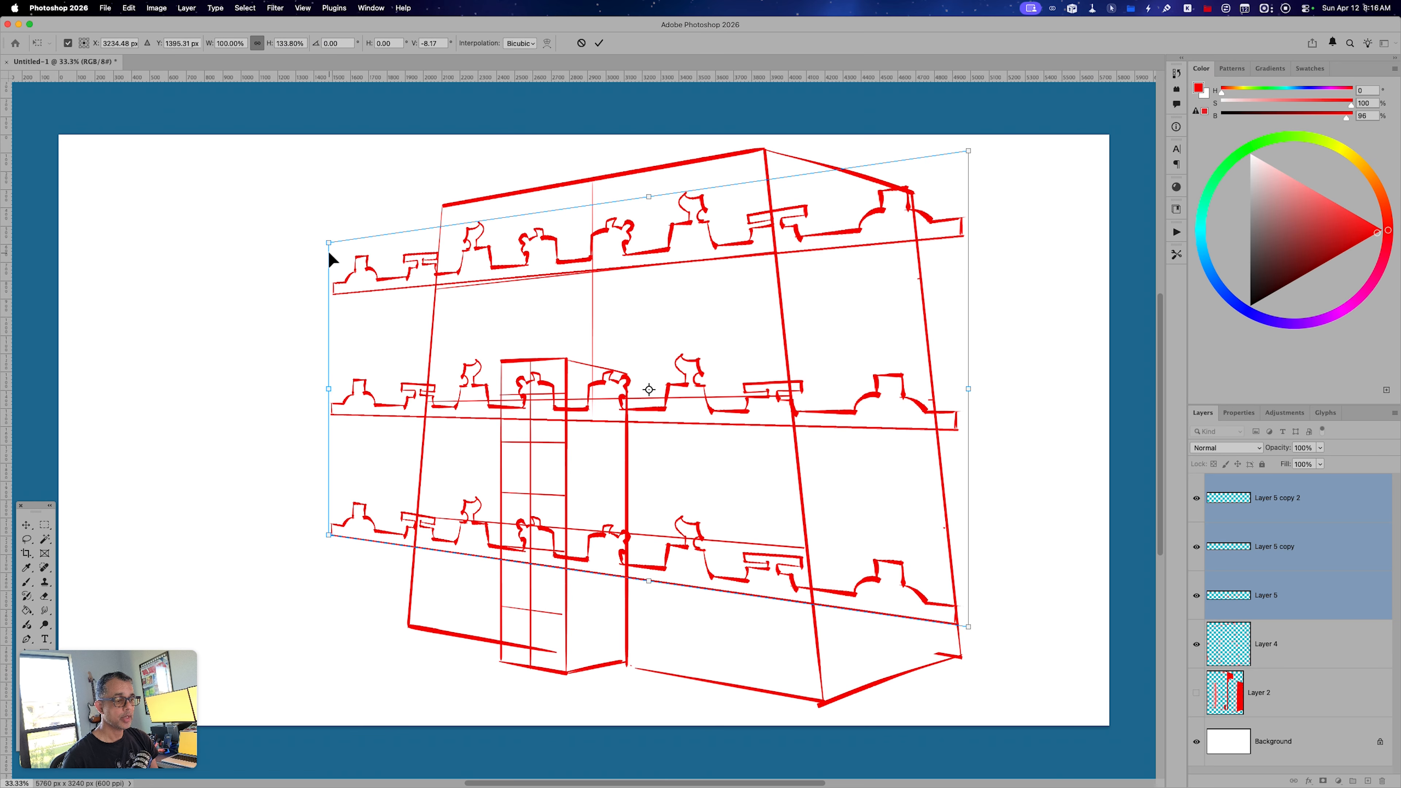
{"action": "left_click_drag", "start_coordinate": [342, 279], "coordinate": [329, 294]}
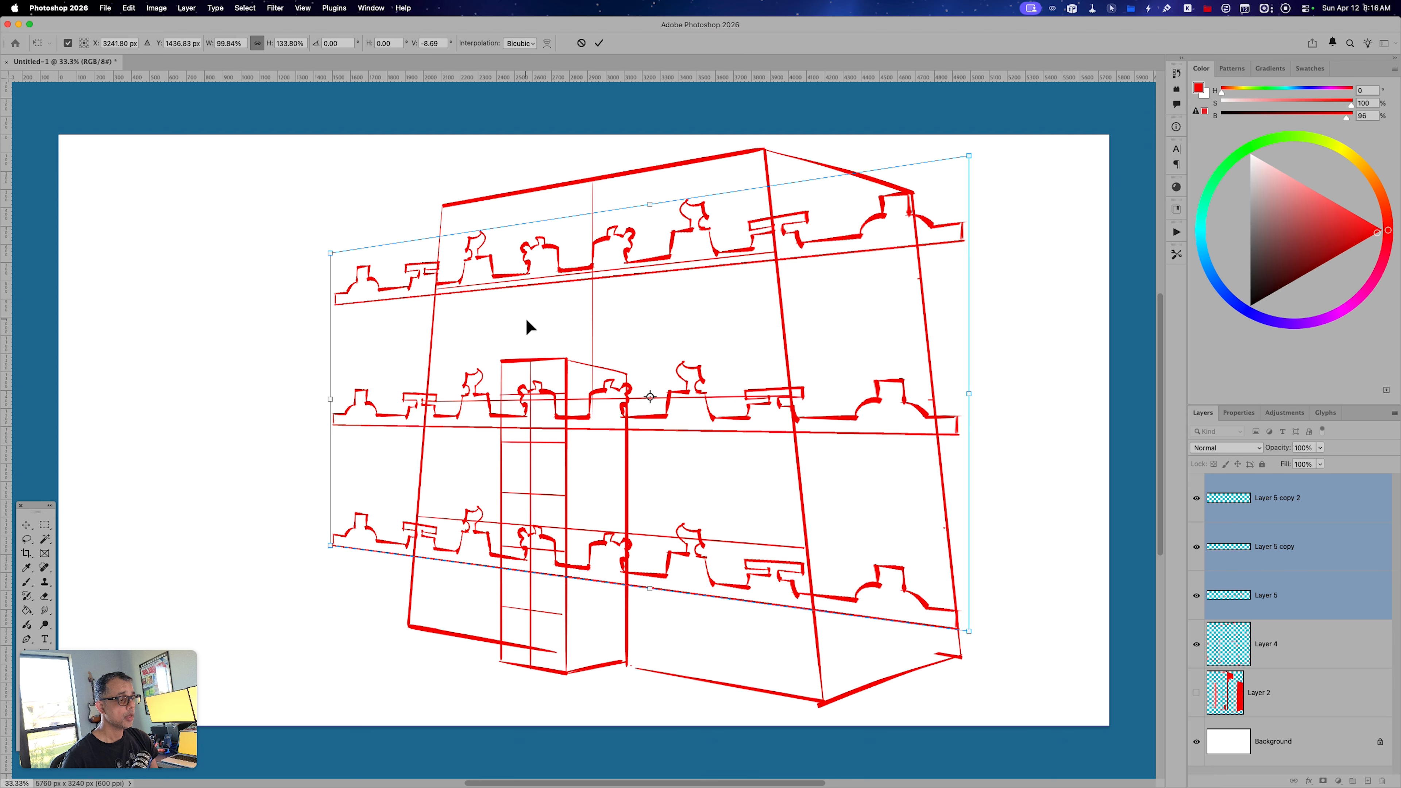
{"action": "left_click_drag", "start_coordinate": [540, 324], "coordinate": [541, 317]}
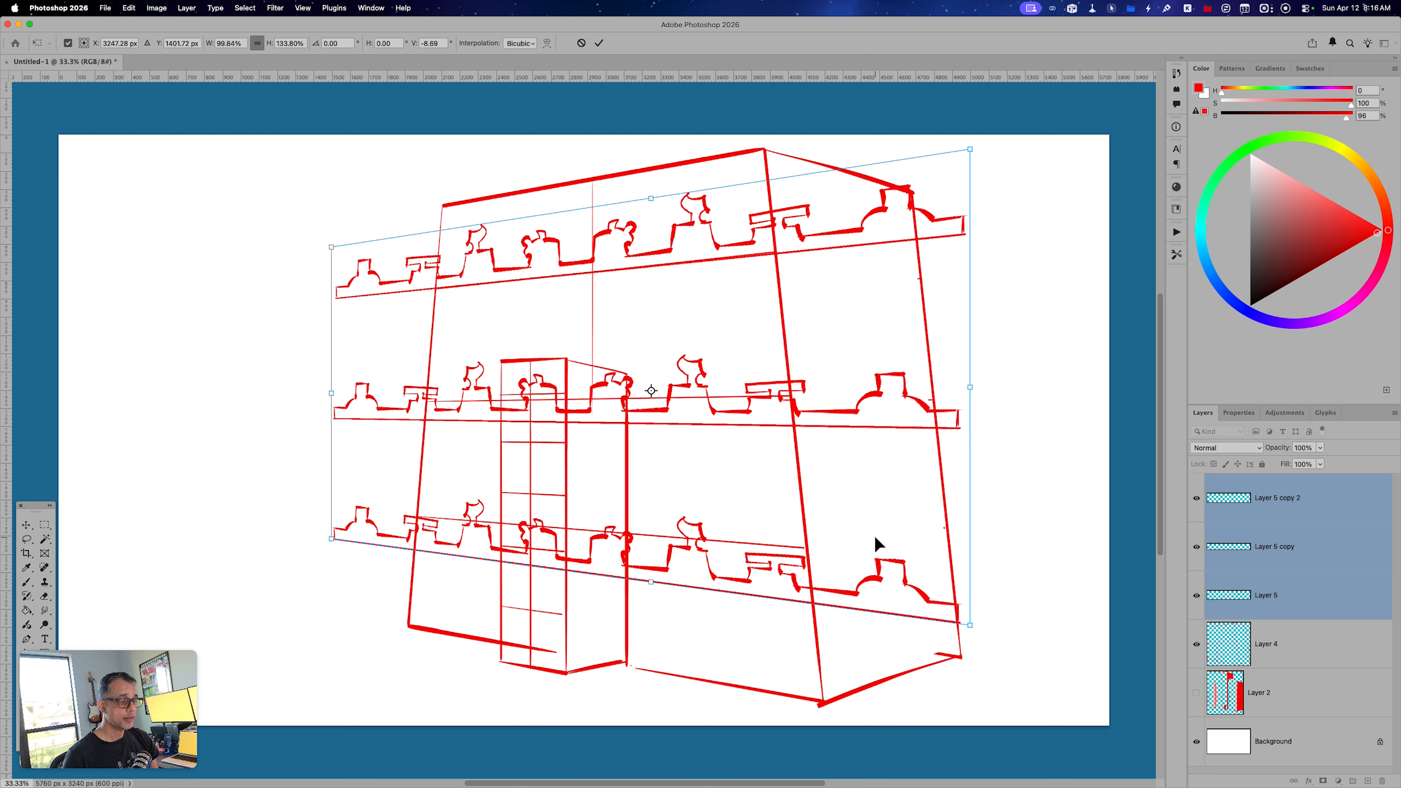
{"action": "key", "text": "Return"}
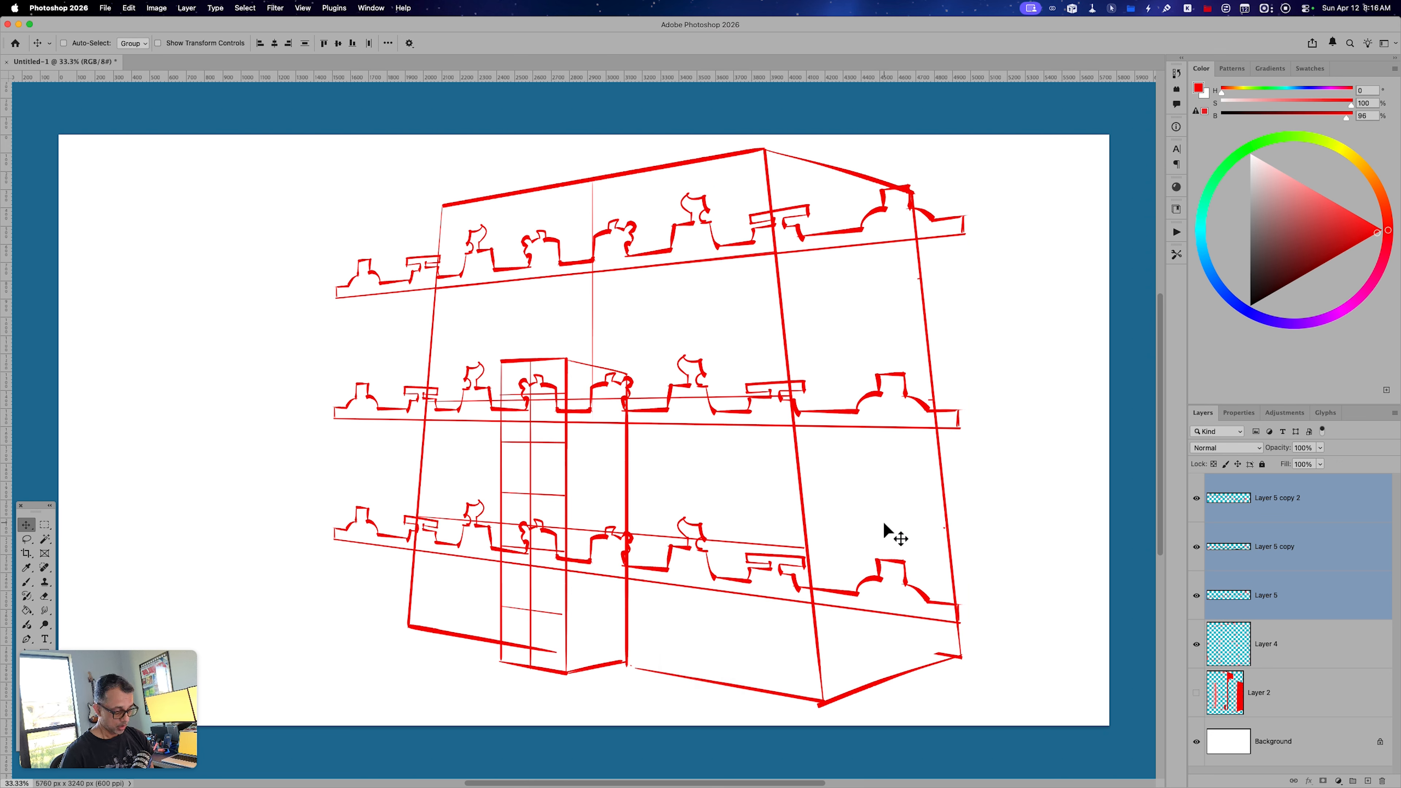
Lasso the strip parts beyond the facade's right edge, merge the three strip layers, and cut the selected overhang.
{"action": "key", "text": "l"}
{"action": "mouse_move", "coordinate": [772, 206]}
{"action": "left_mouse_down"}
{"action": "mouse_move", "coordinate": [811, 179]}
{"action": "mouse_move", "coordinate": [972, 185]}
{"action": "mouse_move", "coordinate": [1046, 362]}
{"action": "mouse_move", "coordinate": [1023, 622]}
{"action": "mouse_move", "coordinate": [878, 659]}
{"action": "mouse_move", "coordinate": [817, 610]}
{"action": "mouse_move", "coordinate": [788, 345]}
{"action": "left_mouse_up"}
{"action": "key", "text": "super+x"}
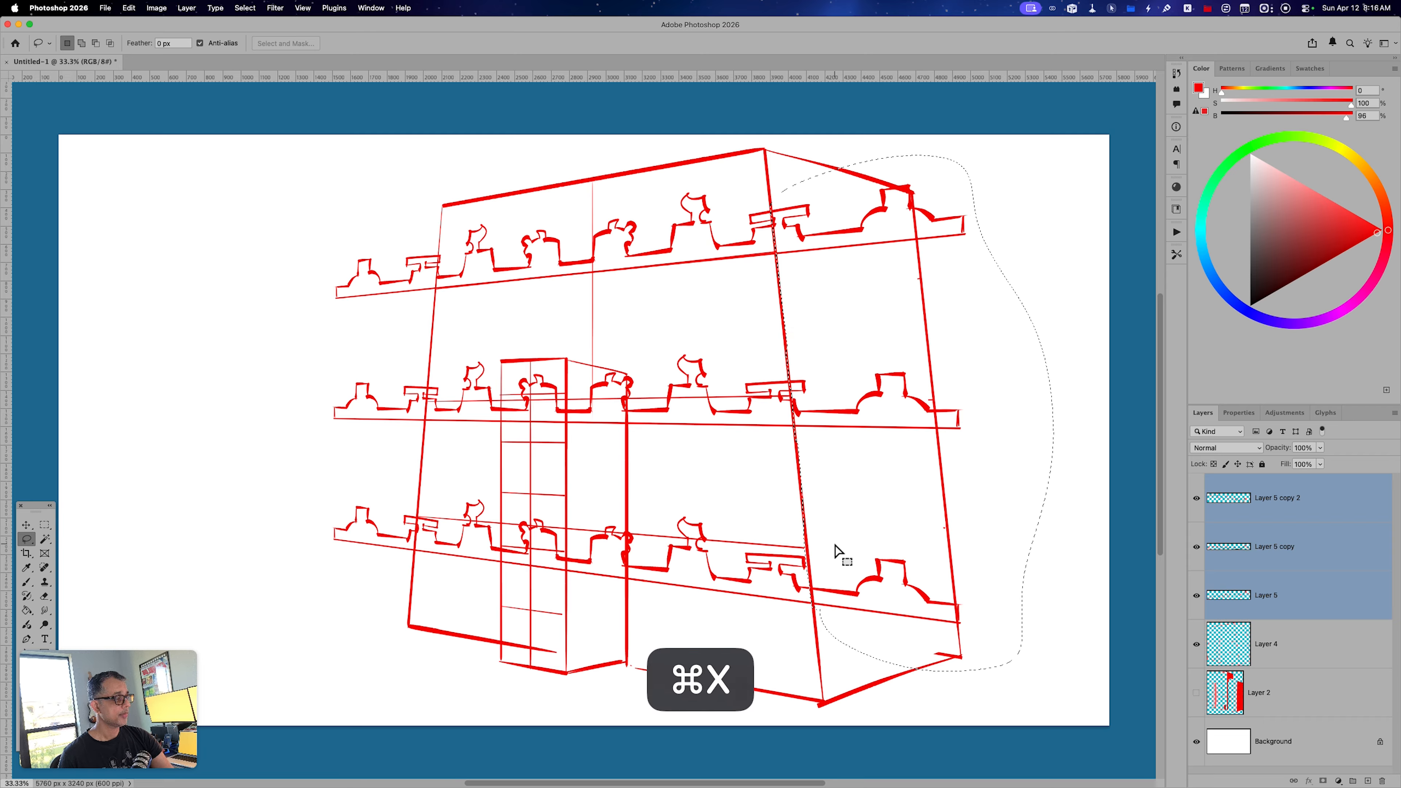
{"action": "key", "text": "super+e"}
{"action": "key", "text": "super+x"}
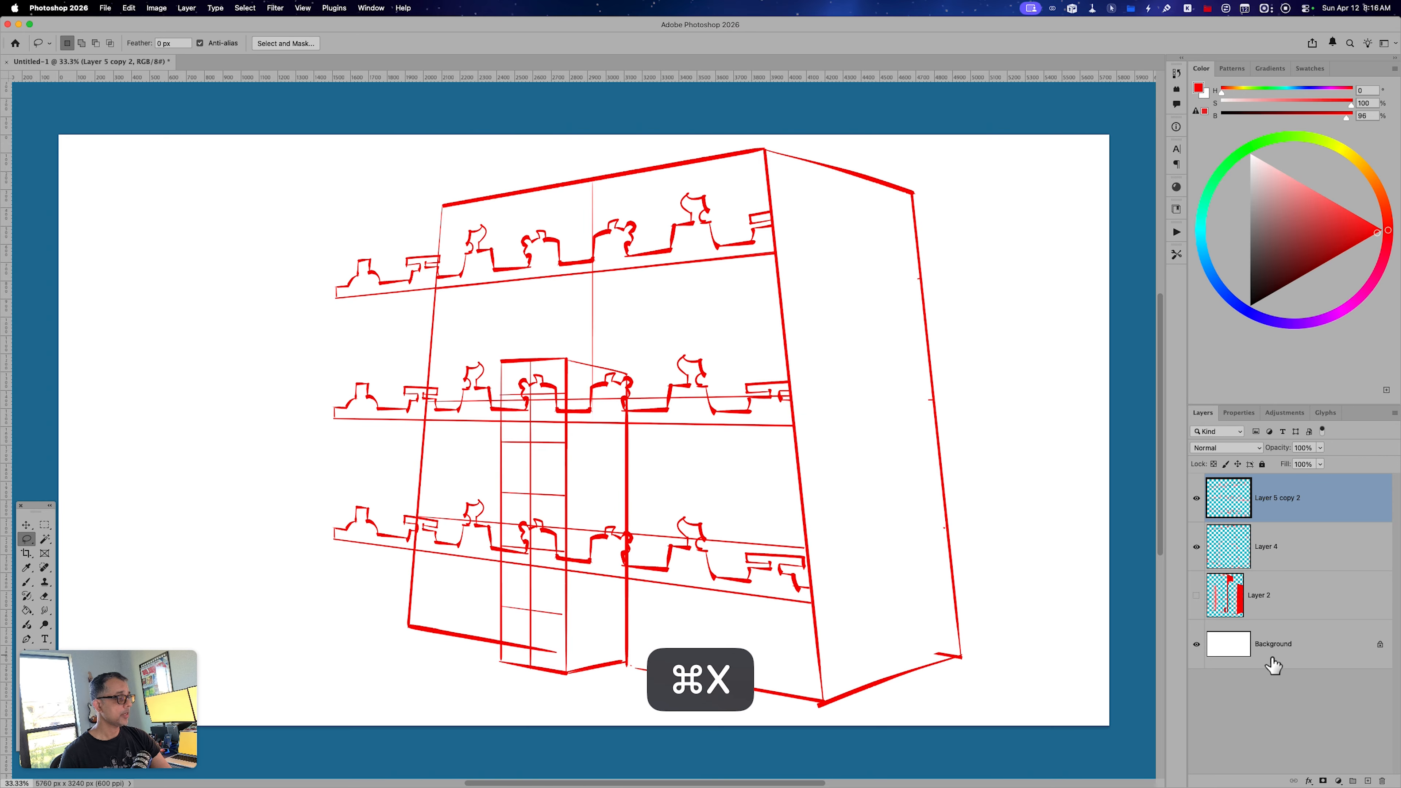
Lasso the strip parts extending past the facade's left edge and cut them away.
{"action": "left_click_drag", "start_coordinate": [438, 253], "coordinate": [437, 251]}
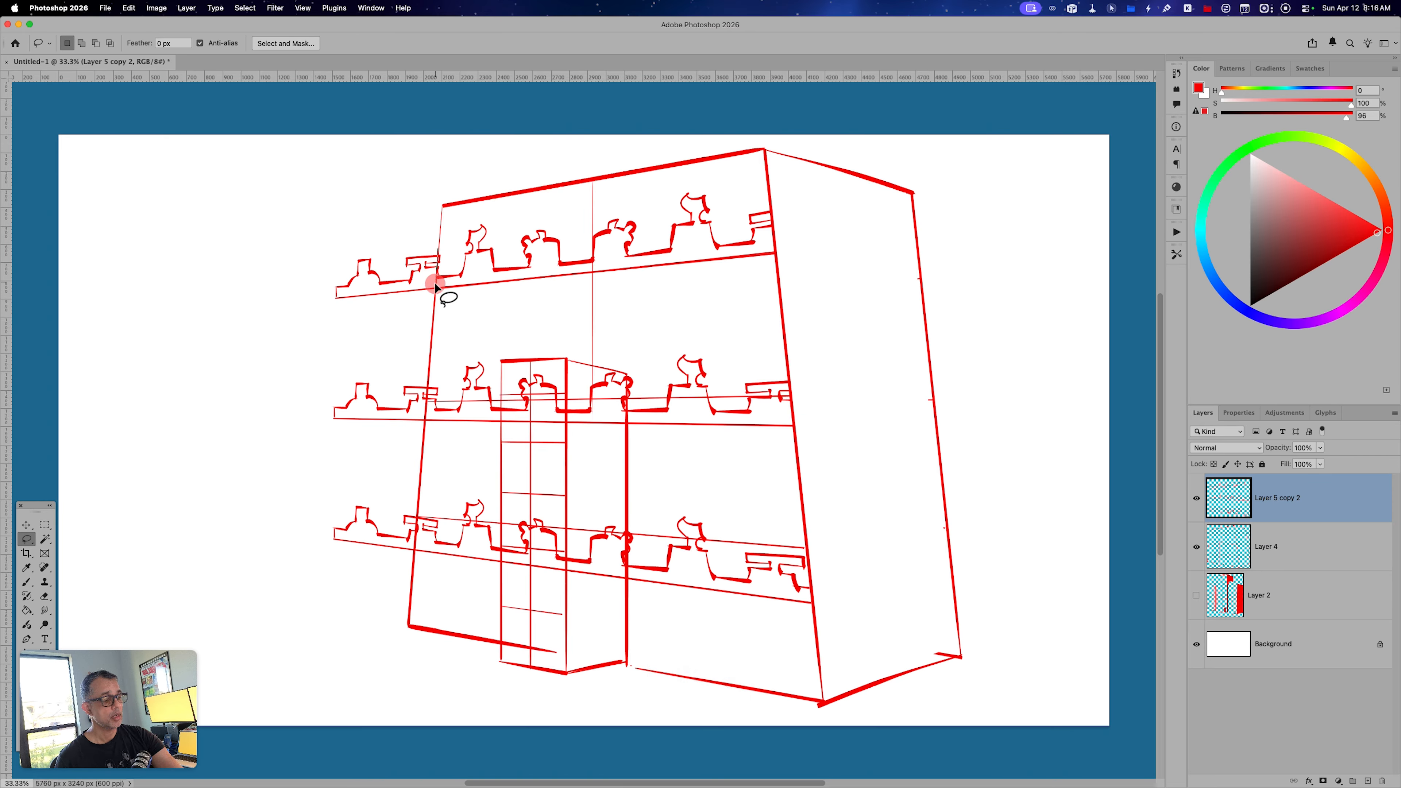
{"action": "left_click_drag", "start_coordinate": [431, 309], "coordinate": [421, 456]}
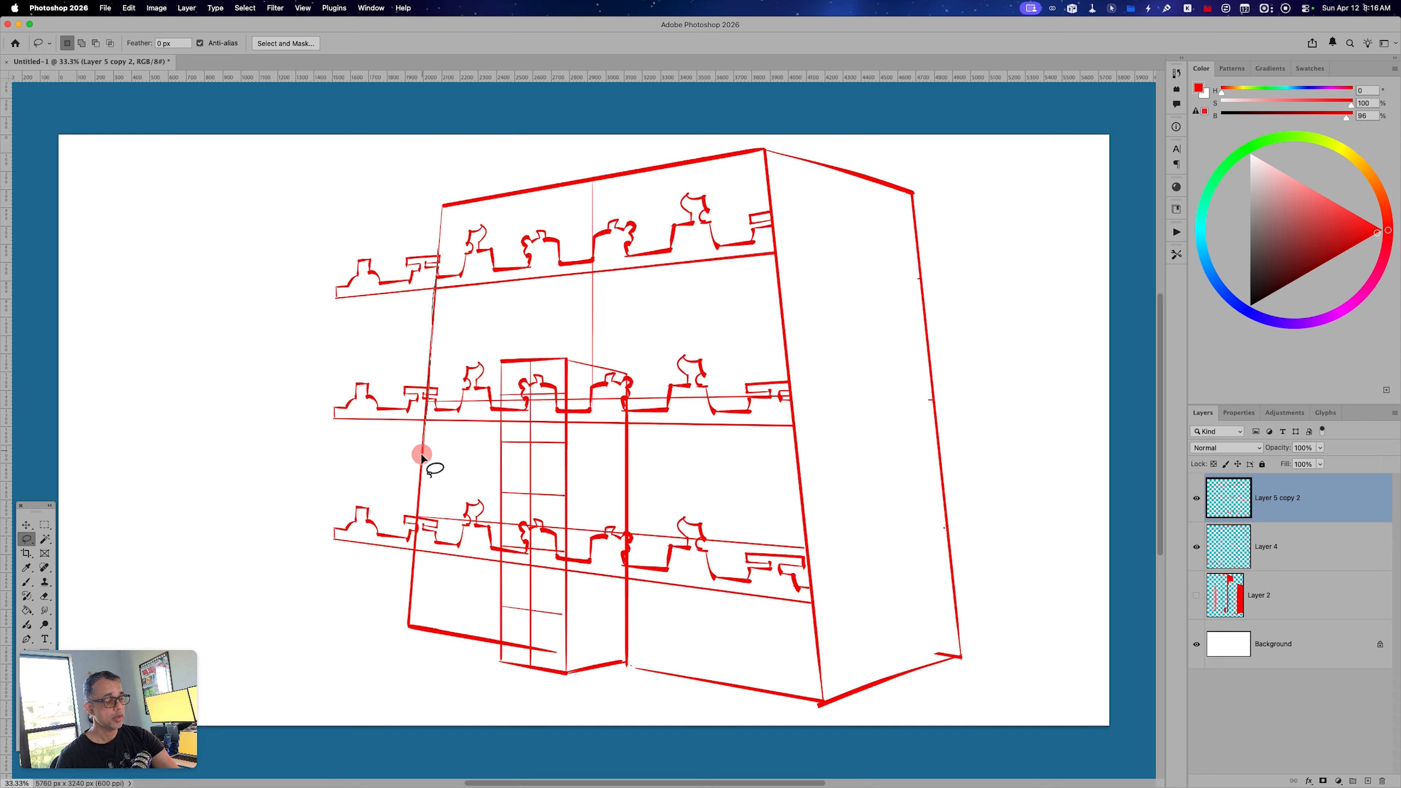
{"action": "mouse_move", "coordinate": [416, 512]}
{"action": "left_mouse_down"}
{"action": "mouse_move", "coordinate": [406, 572]}
{"action": "mouse_move", "coordinate": [379, 178]}
{"action": "mouse_move", "coordinate": [436, 254]}
{"action": "left_mouse_up"}
{"action": "key", "text": "super+x"}
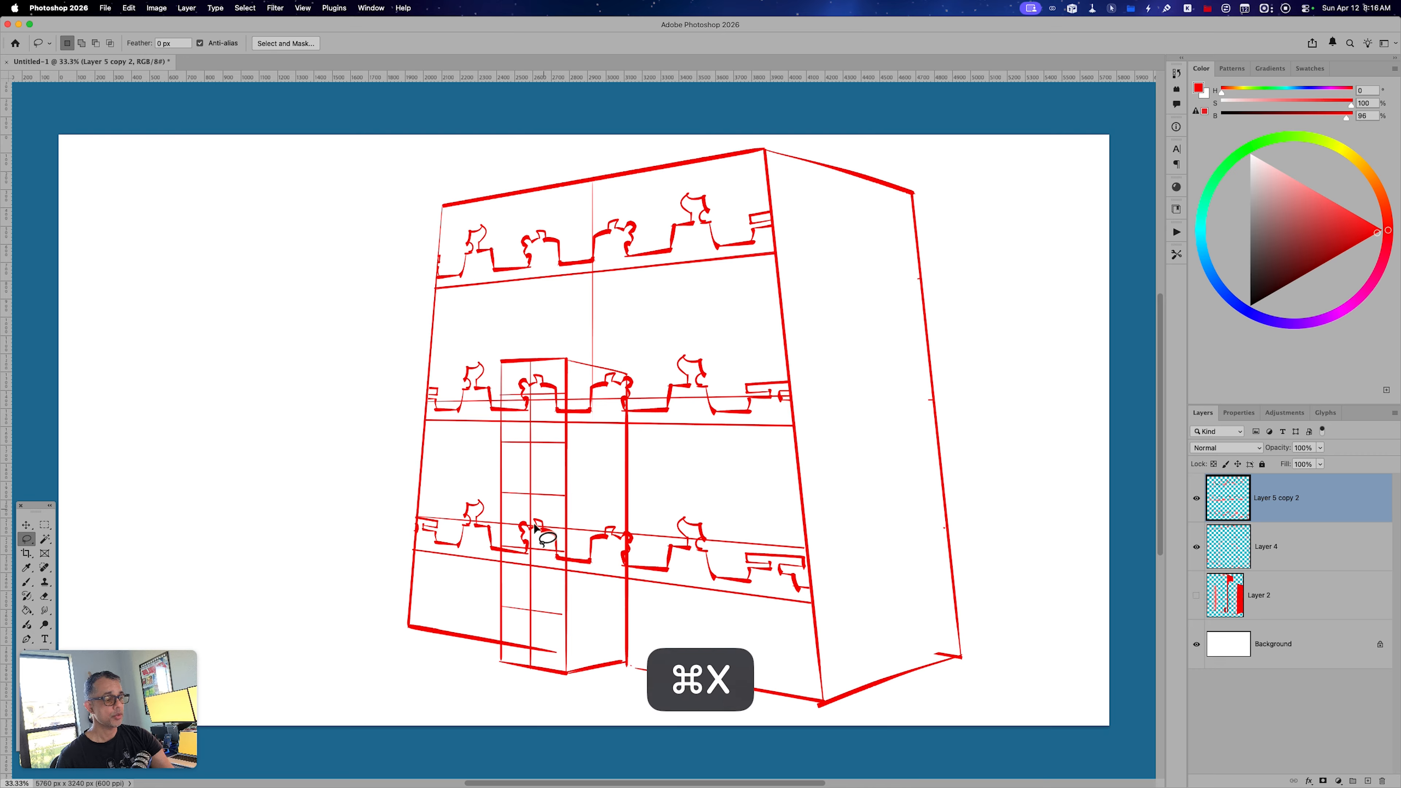
{"action": "mouse_move", "coordinate": [418, 514]}
{"action": "left_mouse_down"}
{"action": "mouse_move", "coordinate": [412, 556]}
{"action": "mouse_move", "coordinate": [407, 524]}
{"action": "left_mouse_up"}
{"action": "key", "text": "super+x"}
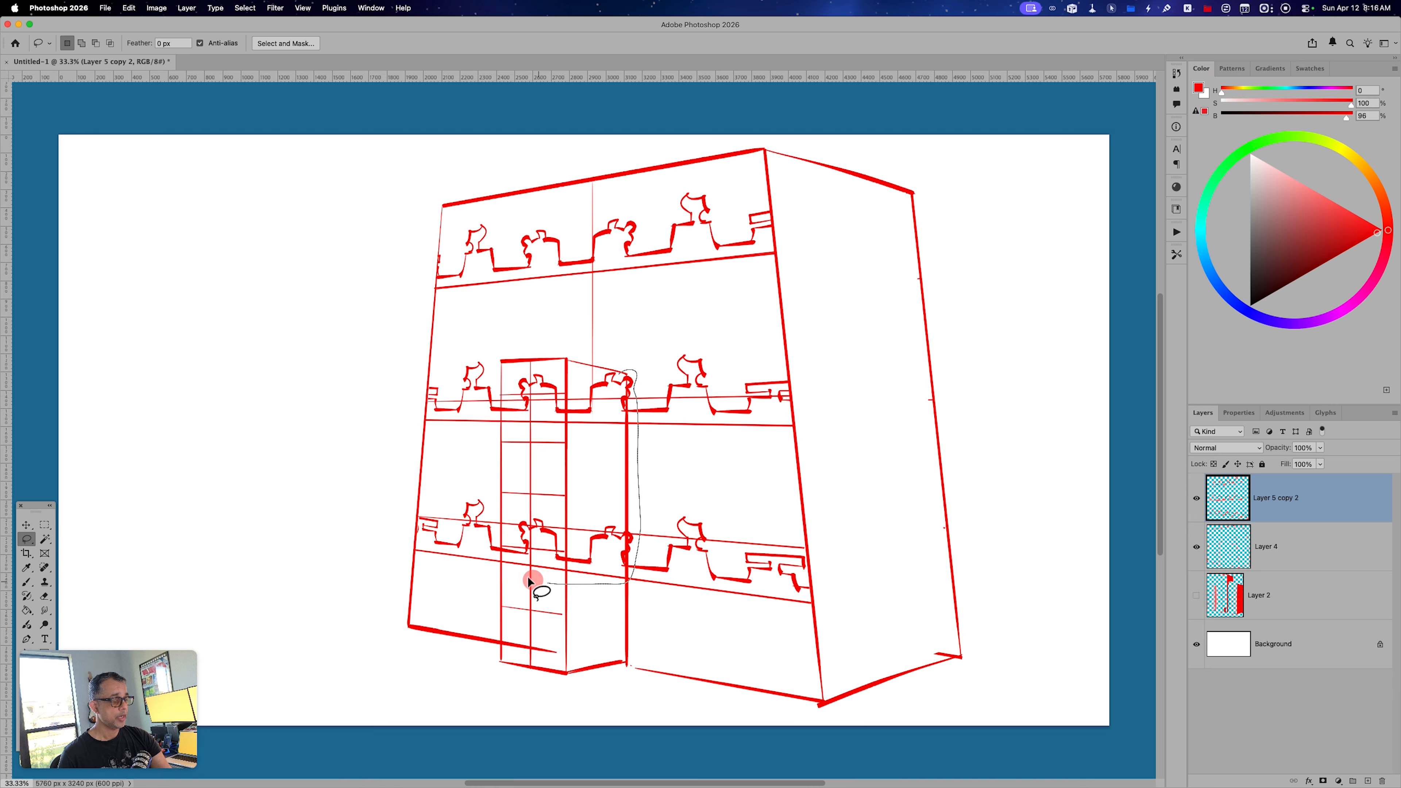
Cut away the strip parts overlapping the tower and check the trimmed ornament layer by toggling its visibility.
{"action": "left_click_drag", "start_coordinate": [571, 349], "coordinate": [571, 351]}
{"action": "key", "text": "super+x"}
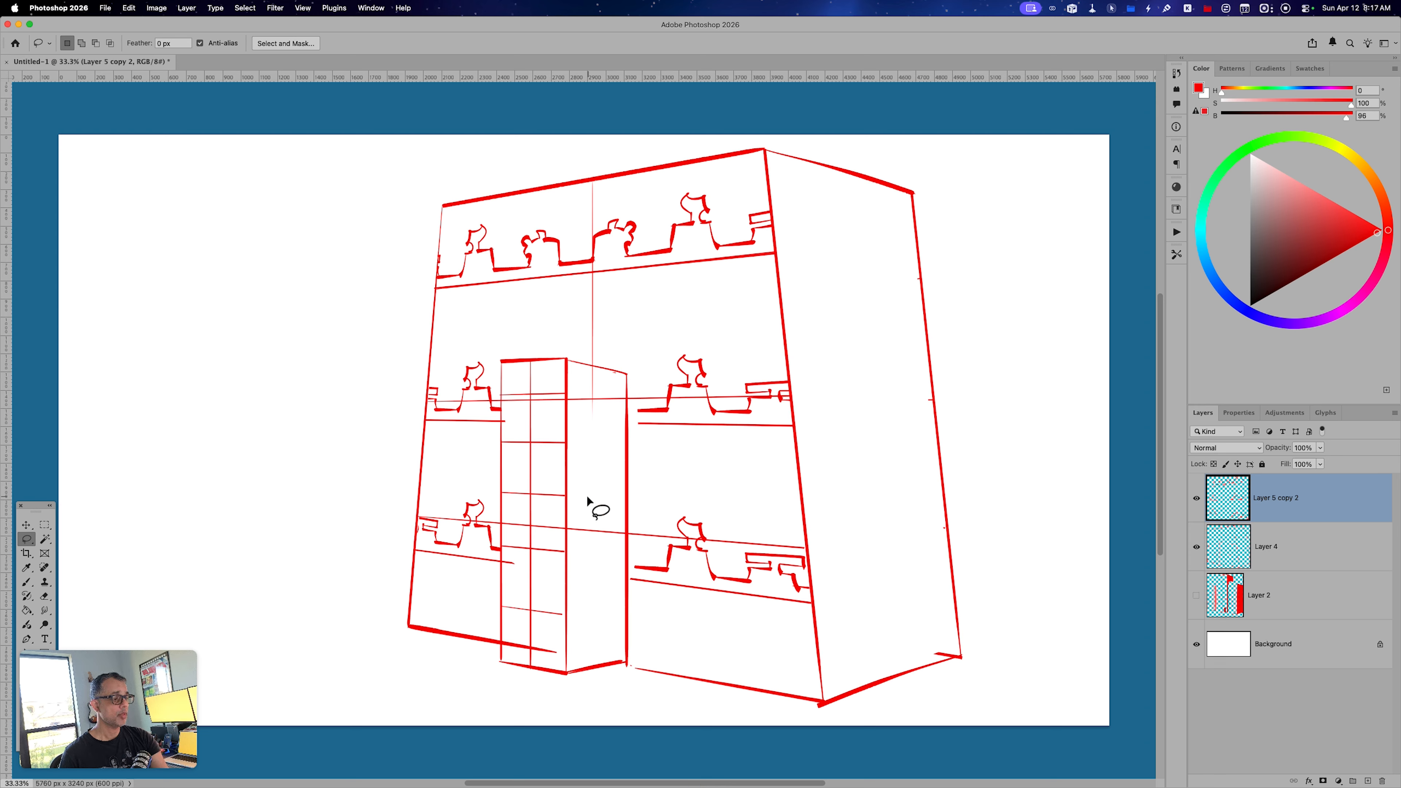
{"action": "left_click", "coordinate": [1196, 501]}
{"action": "left_click", "coordinate": [1196, 501]}
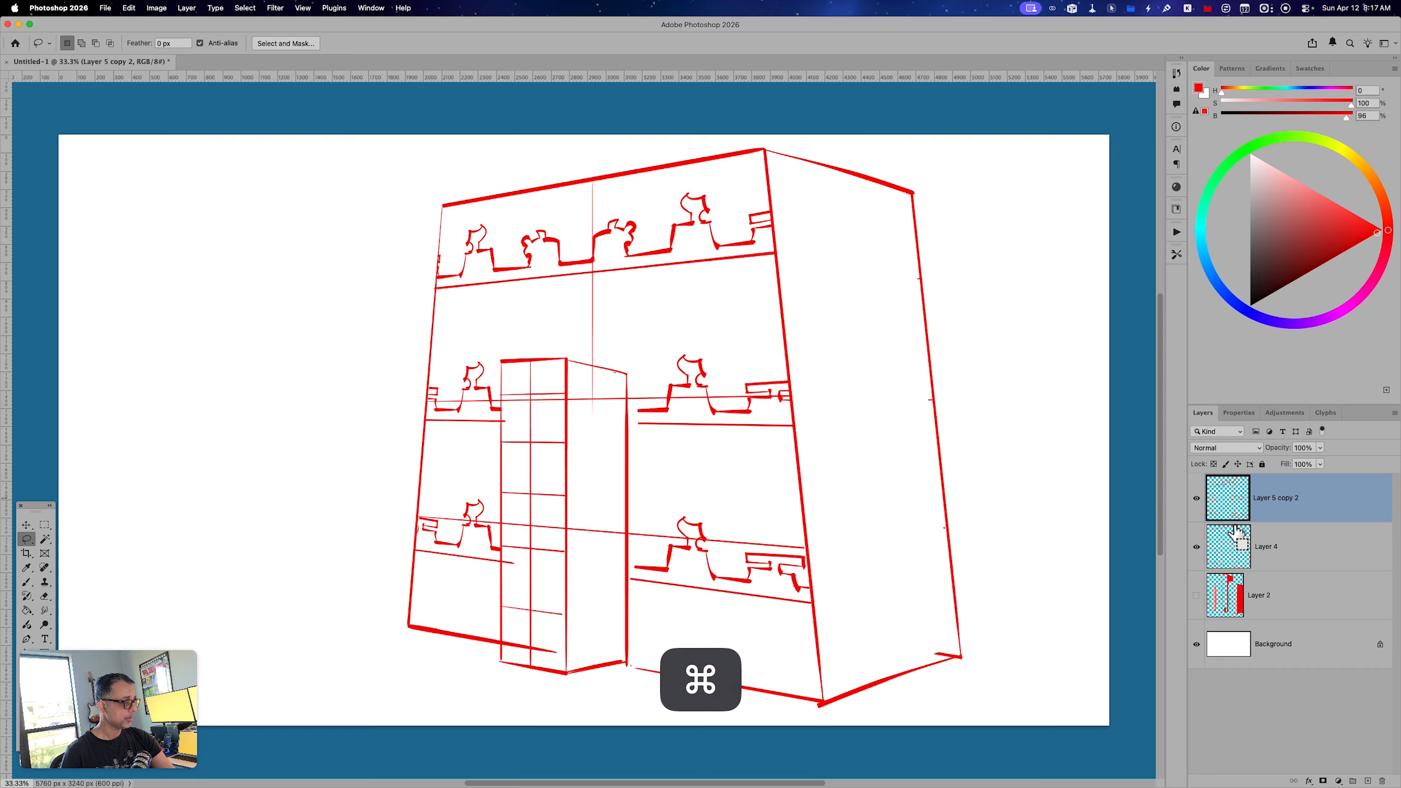
Duplicate the trimmed ornament layer, scale the copy down slightly with an offset, and set its opacity to 30%.
{"action": "key", "text": "super+j"}
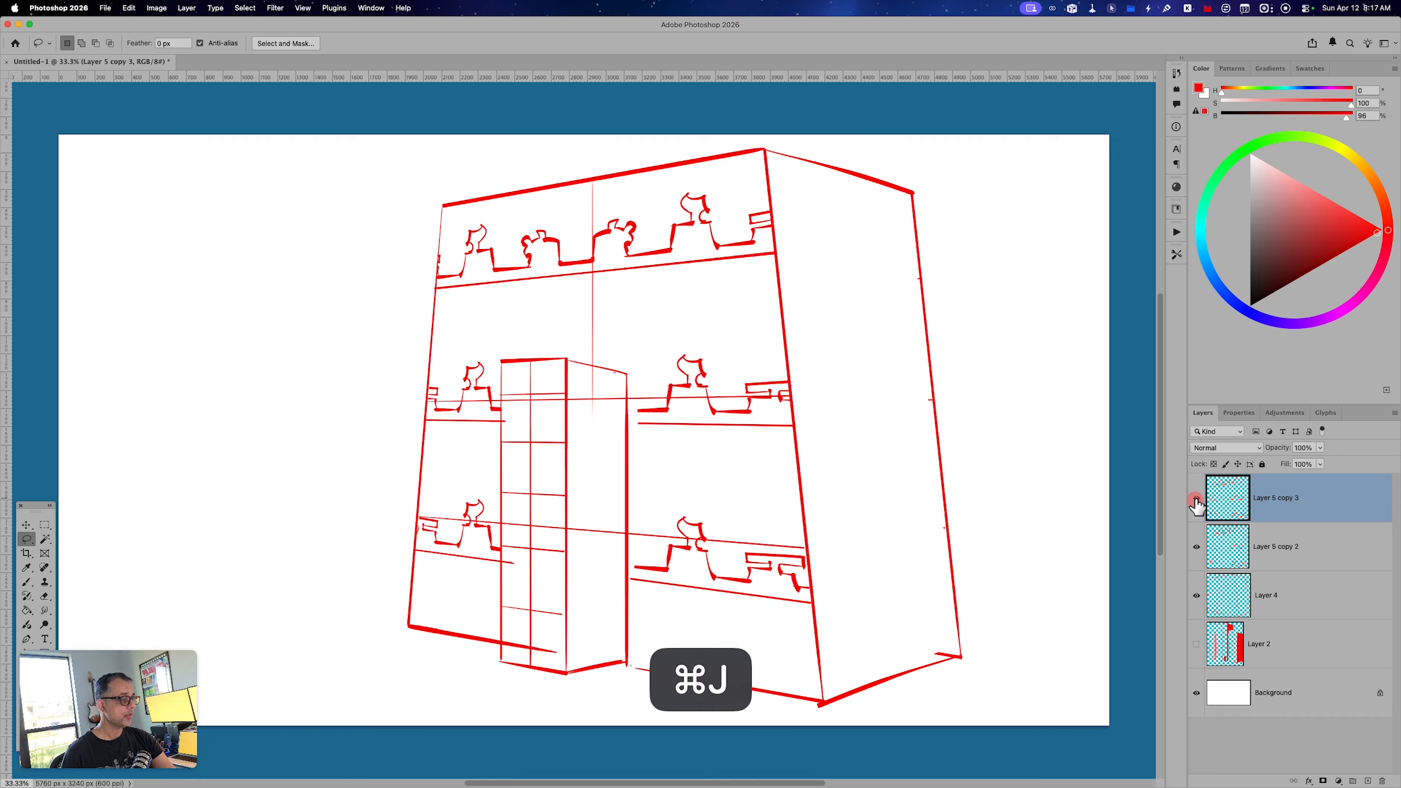
{"action": "key", "text": "super+t"}
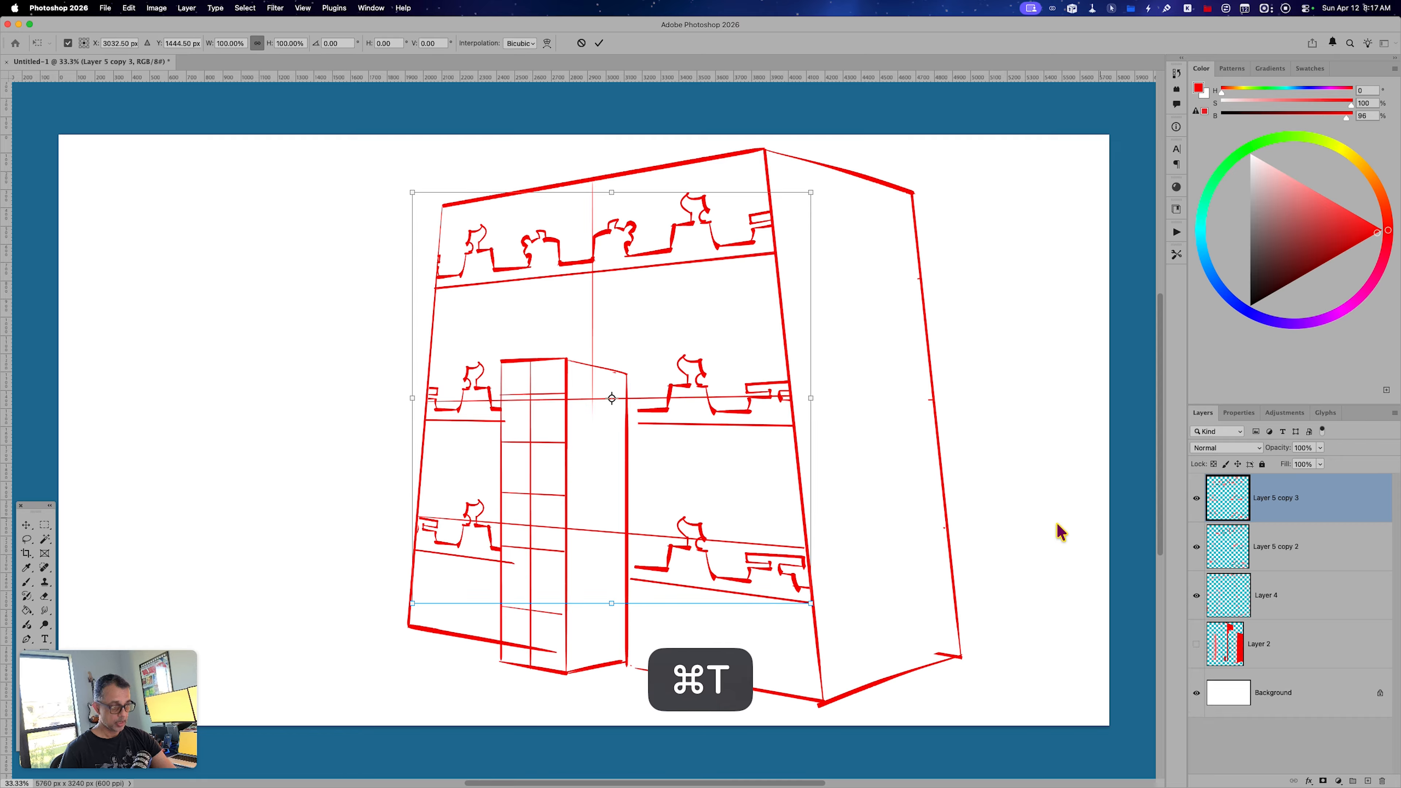
{"action": "left_click_drag", "start_coordinate": [810, 603], "coordinate": [789, 584]}
{"action": "key", "text": "Return"}
{"action": "key", "text": "l"}
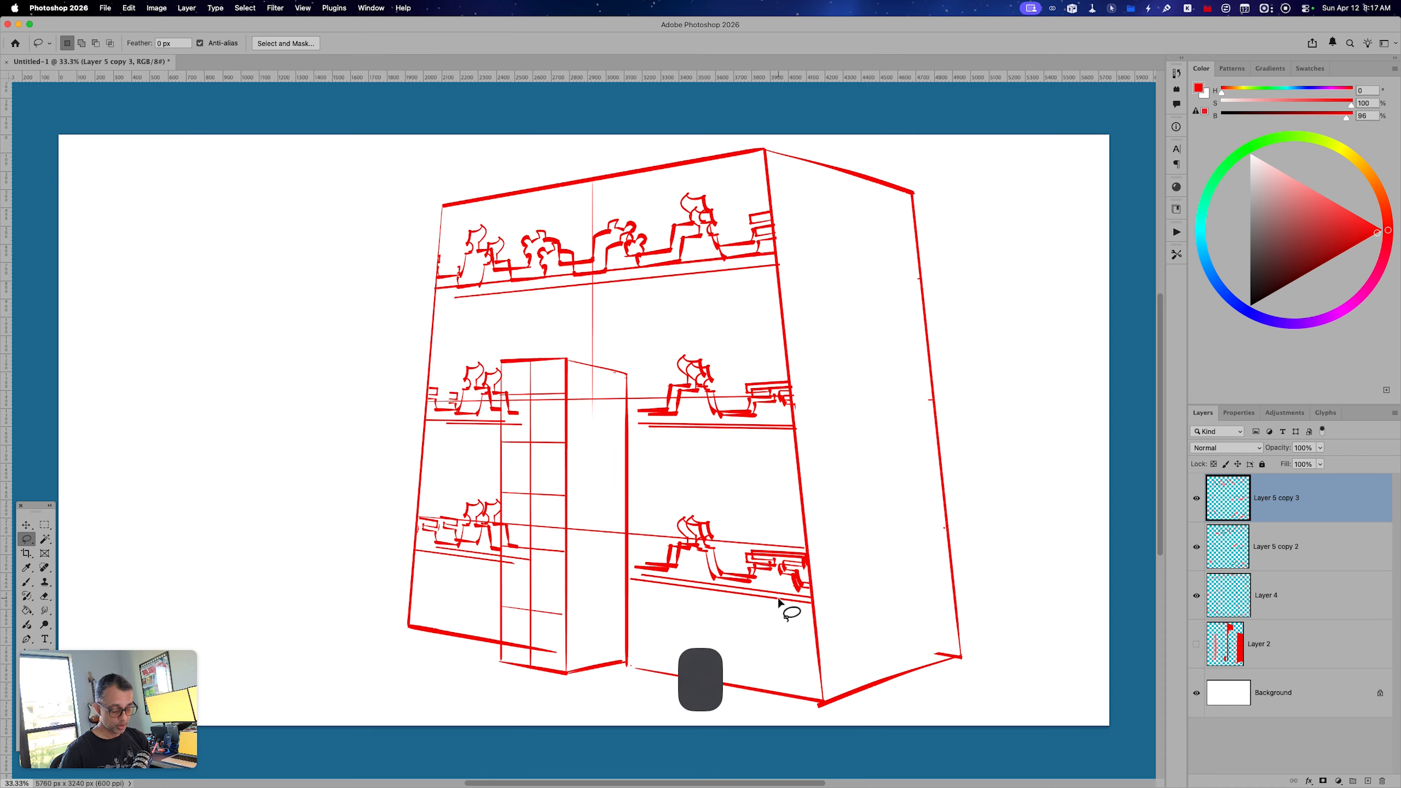
{"action": "key", "text": "v"}
{"action": "key", "text": "3"}
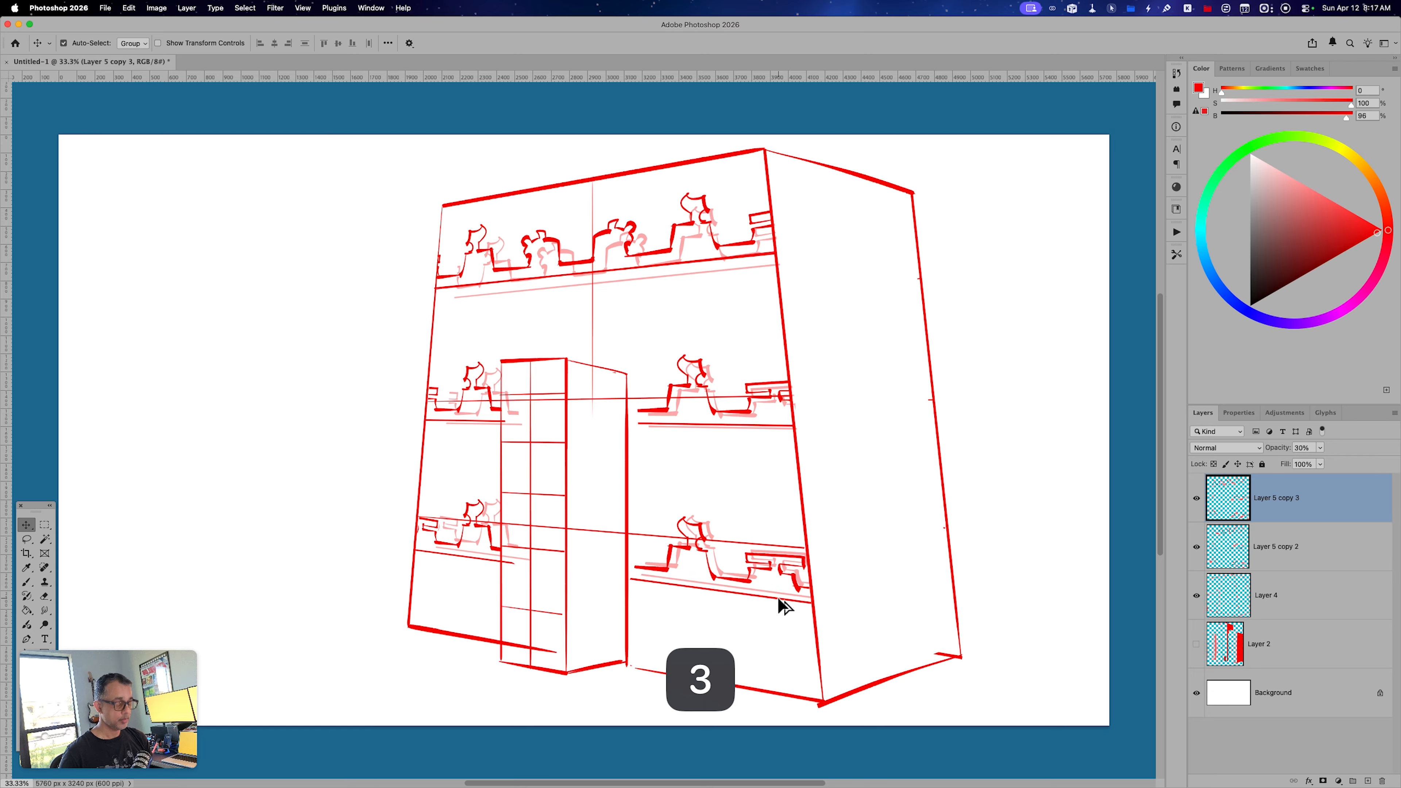
Add a new layer and brush depth edges connecting the top row's ornaments to their faded copies.
{"action": "key", "text": "alt+shift+super+n"}
{"action": "key", "text": "b"}
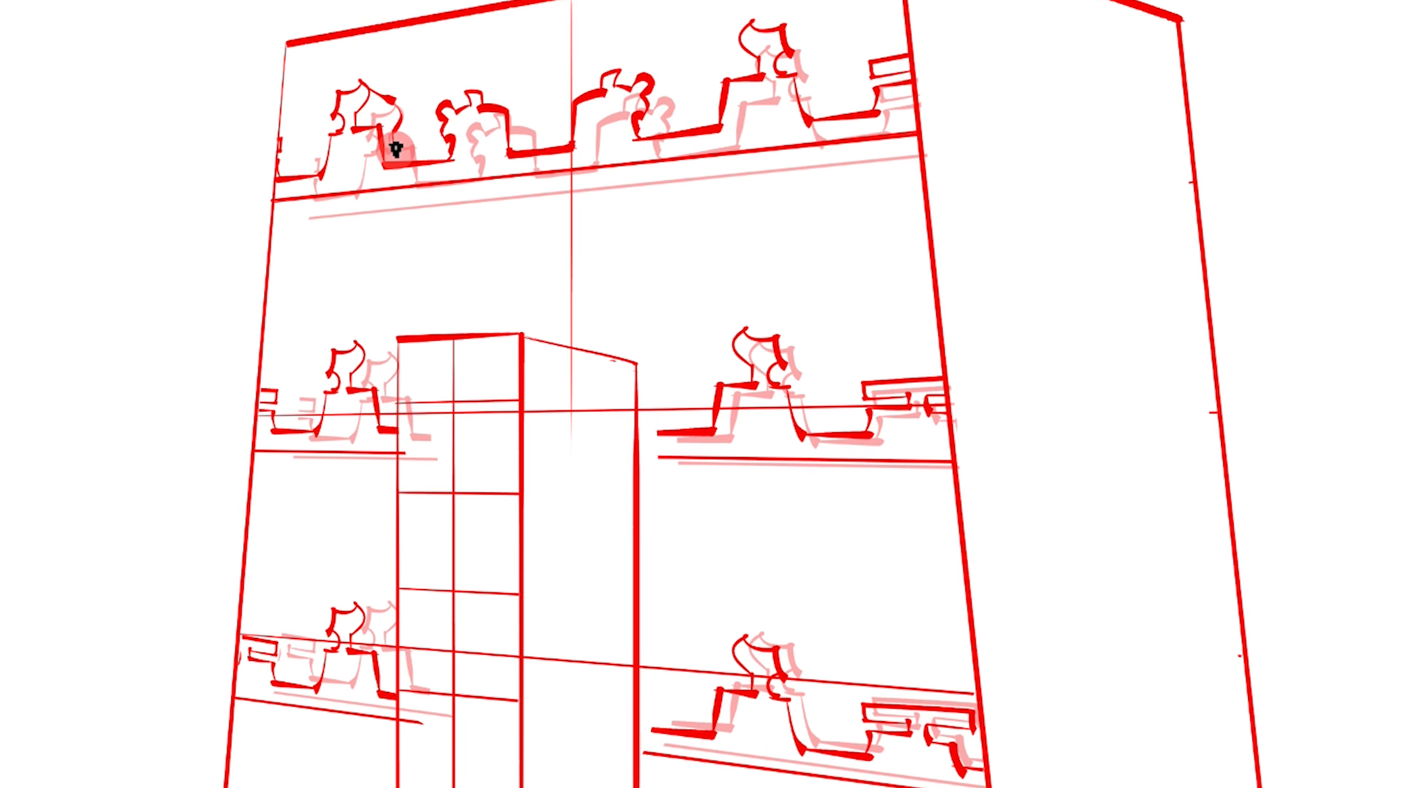
{"action": "left_click_drag", "start_coordinate": [412, 148], "coordinate": [414, 148]}
{"action": "mouse_move", "coordinate": [500, 103]}
{"action": "left_mouse_down"}
{"action": "mouse_move", "coordinate": [545, 131]}
{"action": "mouse_move", "coordinate": [532, 119]}
{"action": "mouse_move", "coordinate": [534, 150]}
{"action": "left_mouse_up"}
{"action": "mouse_move", "coordinate": [647, 77]}
{"action": "left_mouse_down"}
{"action": "mouse_move", "coordinate": [670, 100]}
{"action": "mouse_move", "coordinate": [671, 135]}
{"action": "left_mouse_up"}
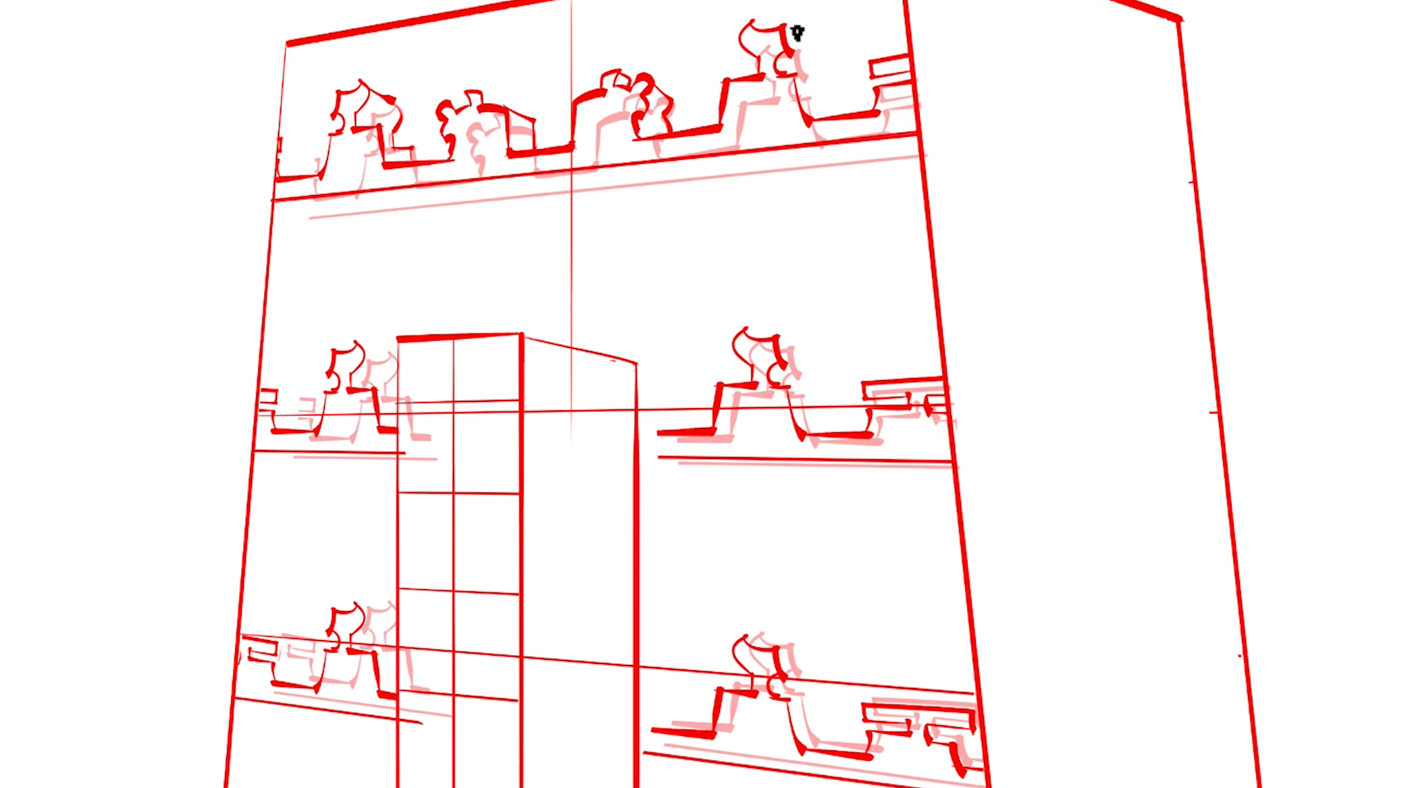
{"action": "mouse_move", "coordinate": [783, 24]}
{"action": "left_mouse_down"}
{"action": "mouse_move", "coordinate": [805, 85]}
{"action": "mouse_move", "coordinate": [831, 117]}
{"action": "left_mouse_up"}
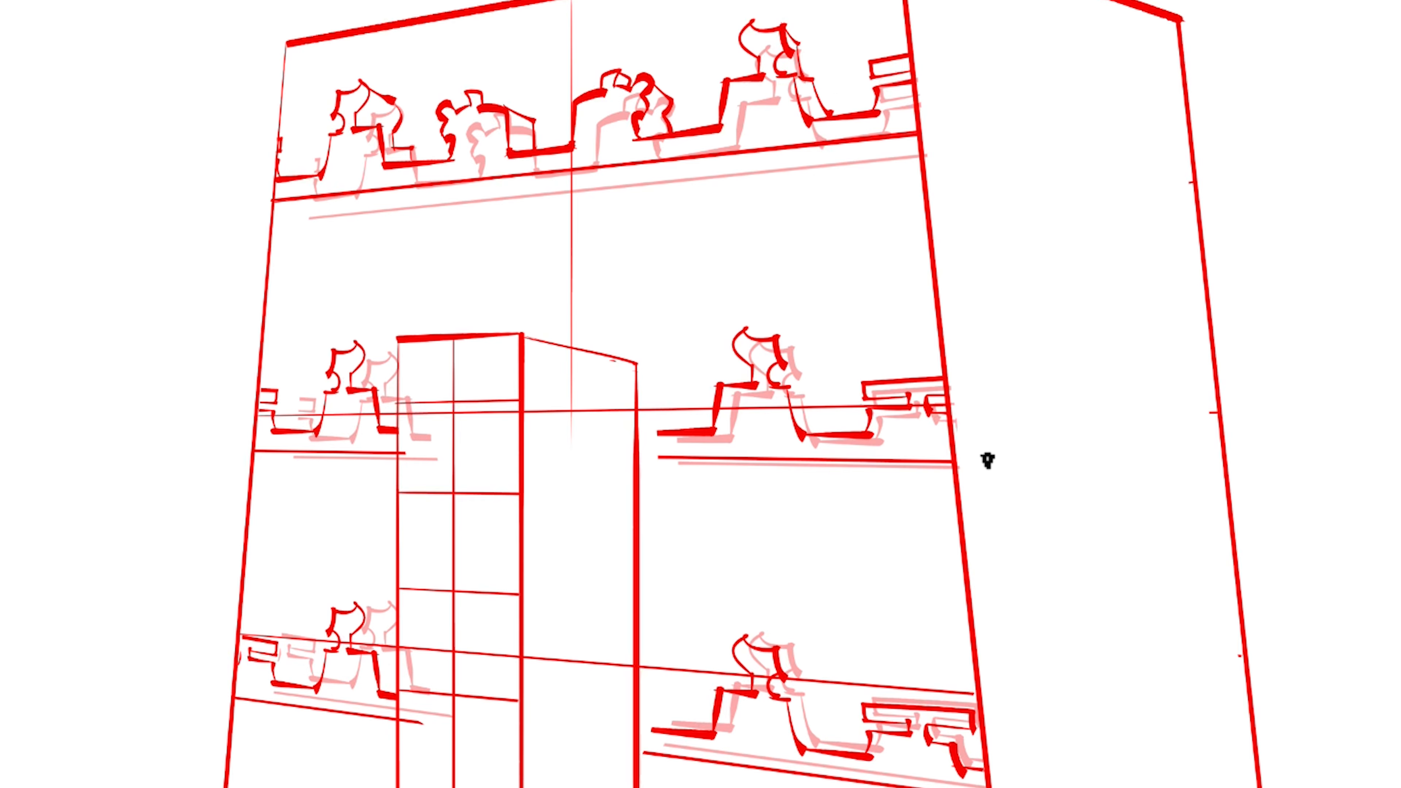